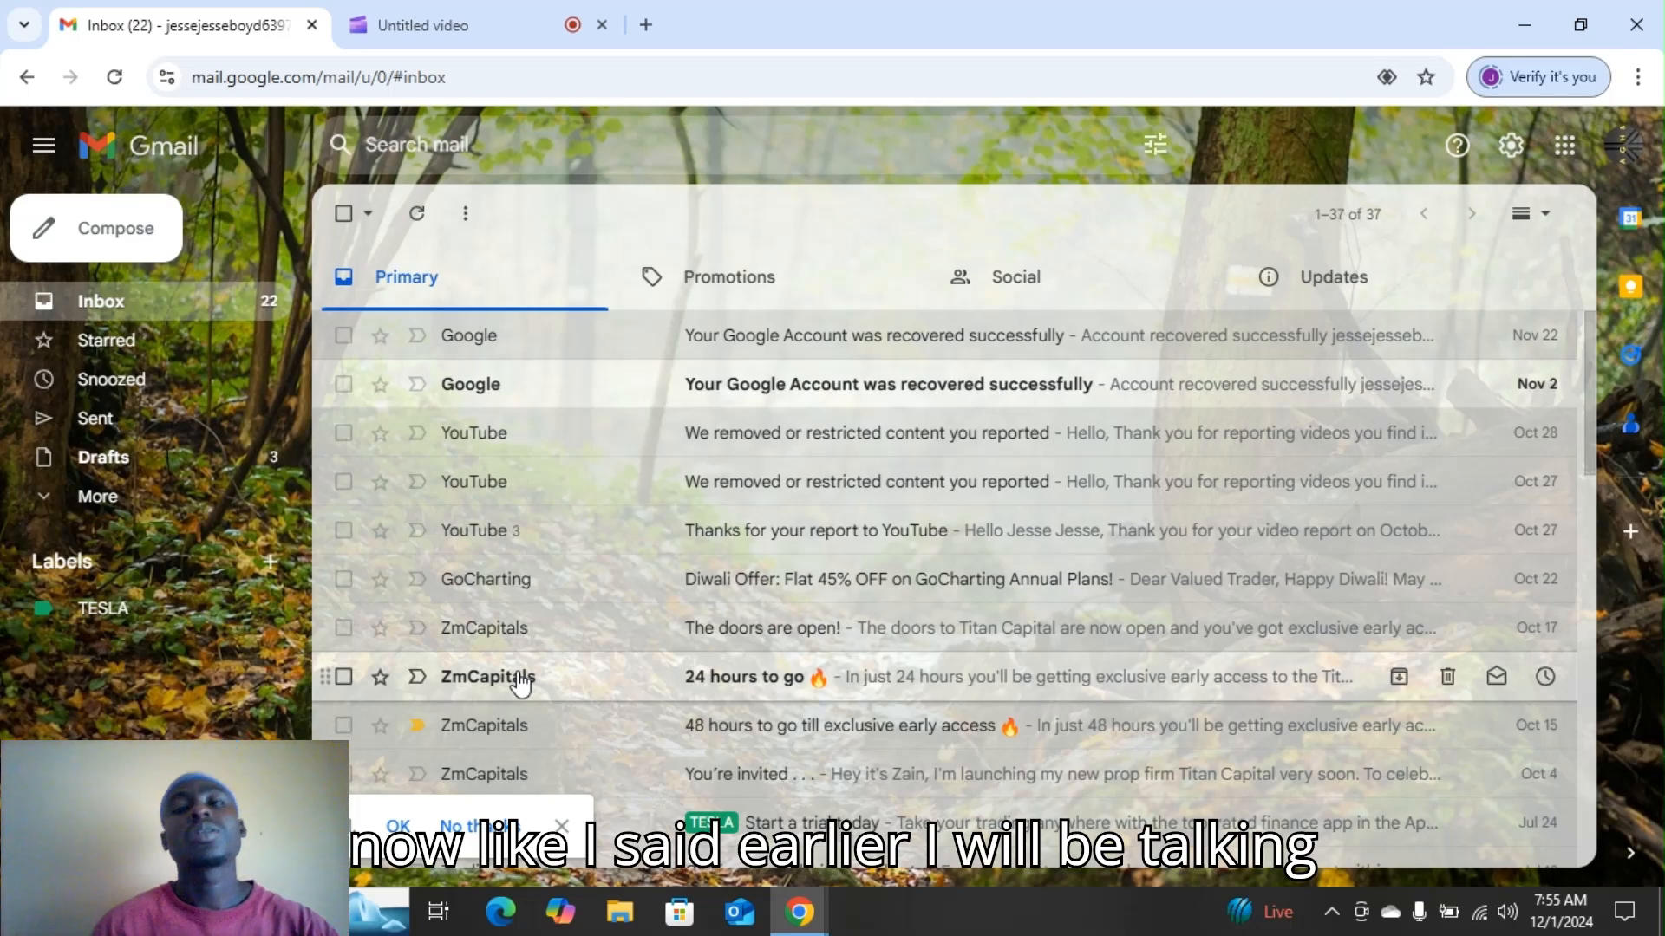
# Start a new message, view the signatures available for it, and close the message
pyautogui.moveTo(519, 680)
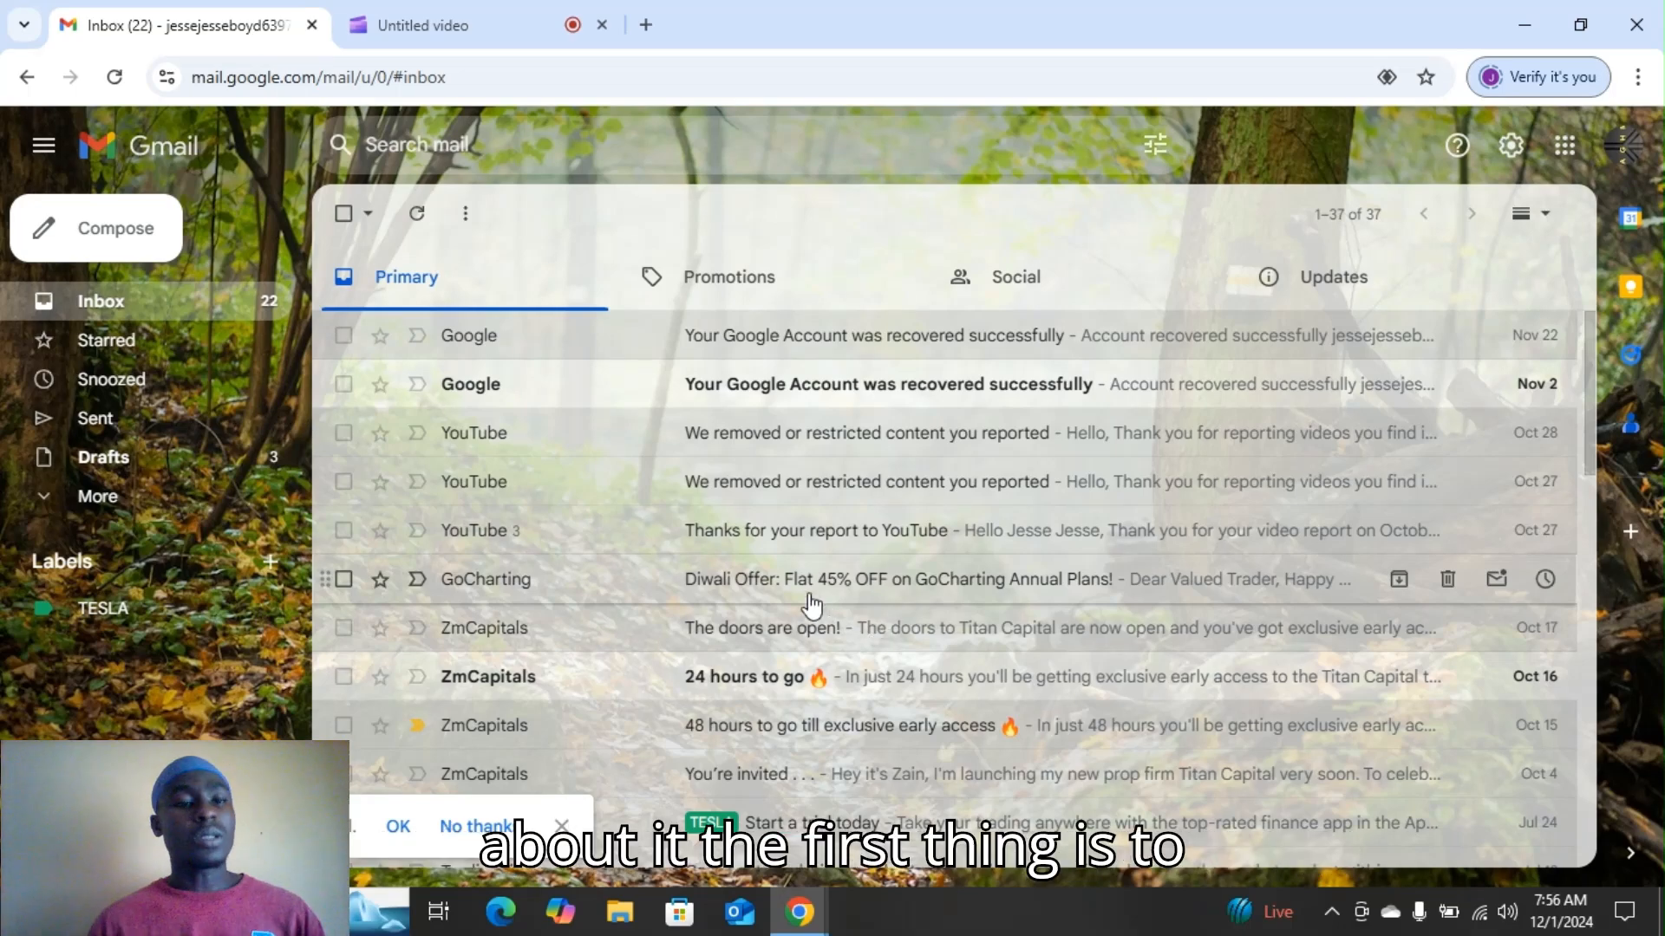
pyautogui.click(136, 251)
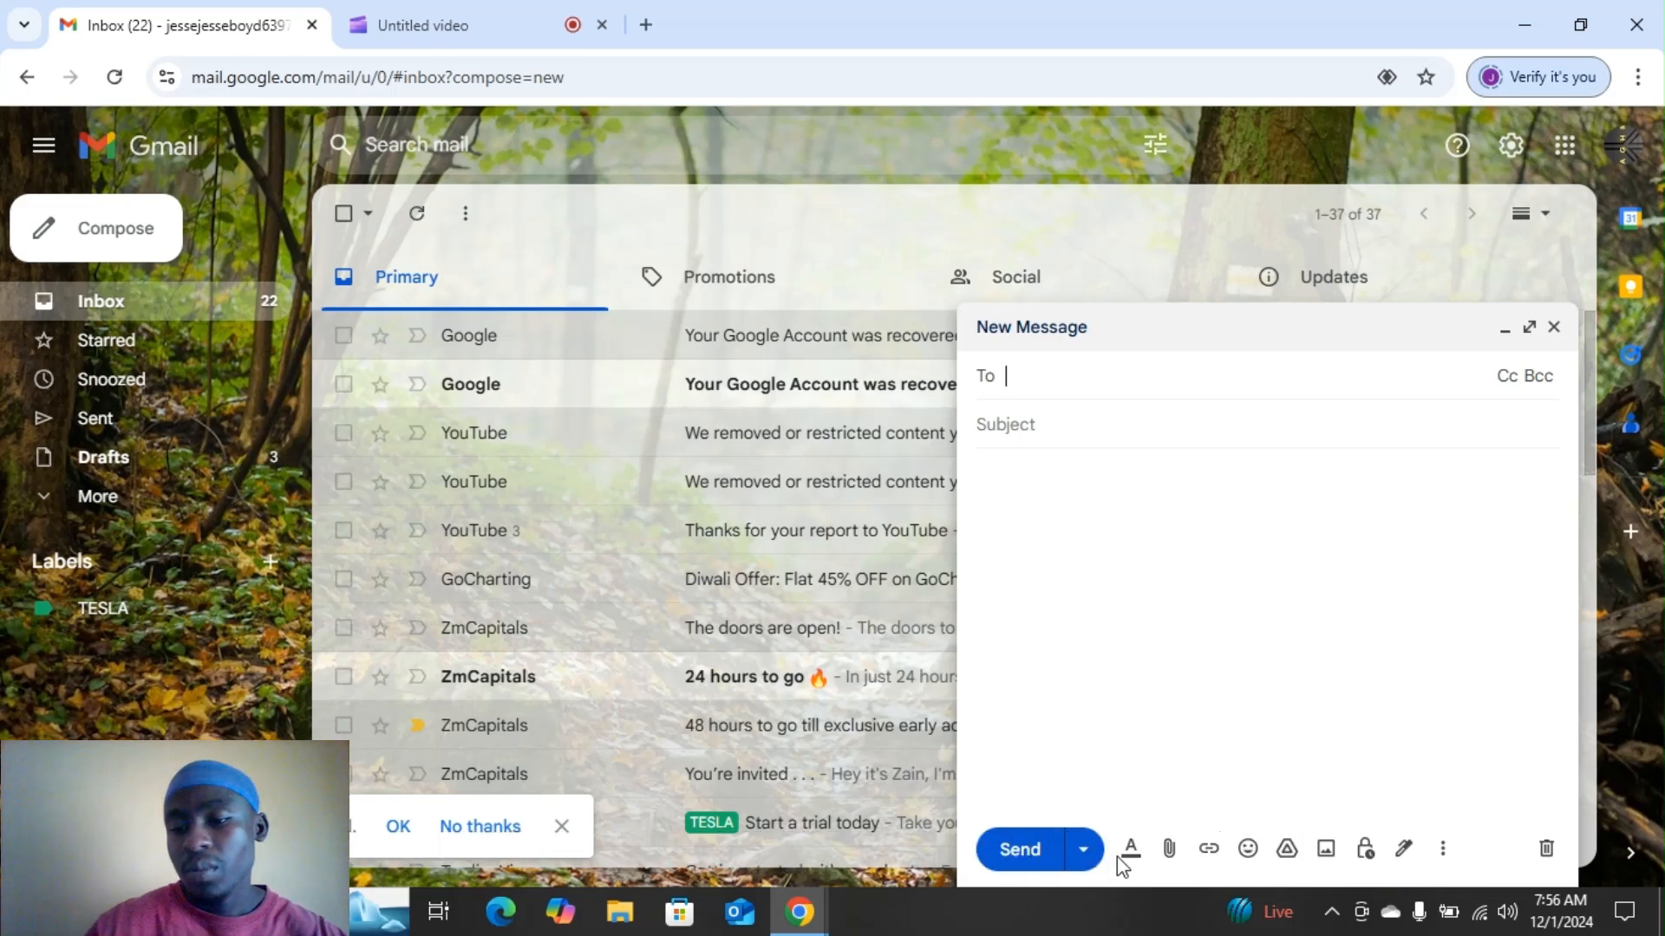
pyautogui.click(1404, 850)
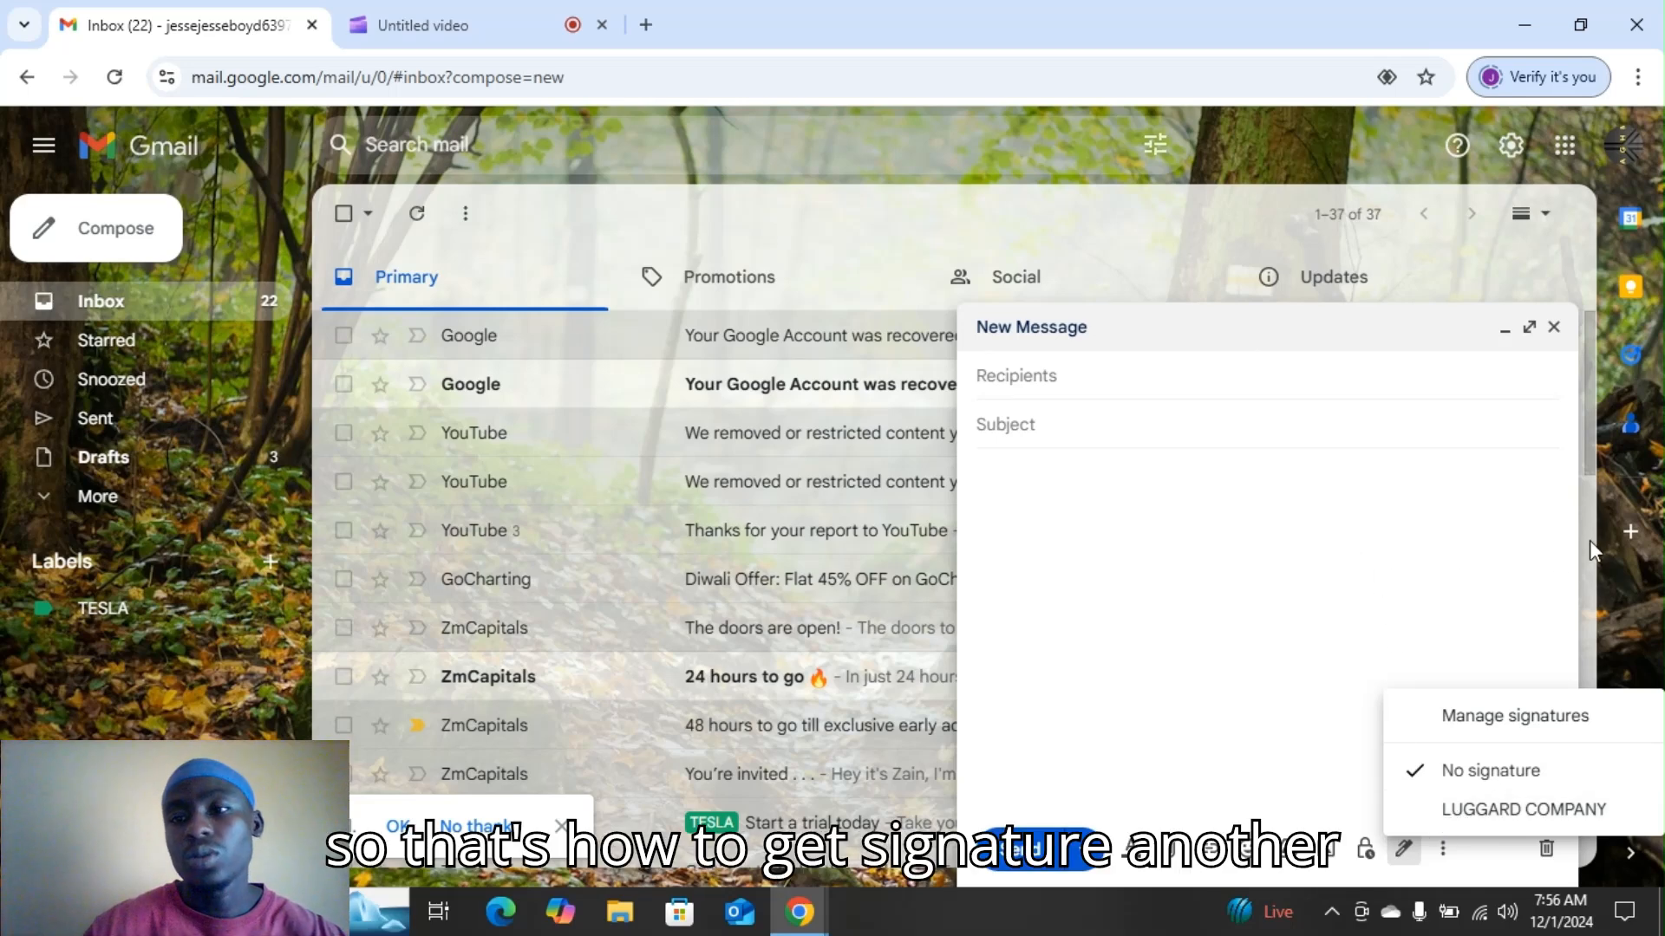
pyautogui.click(1553, 326)
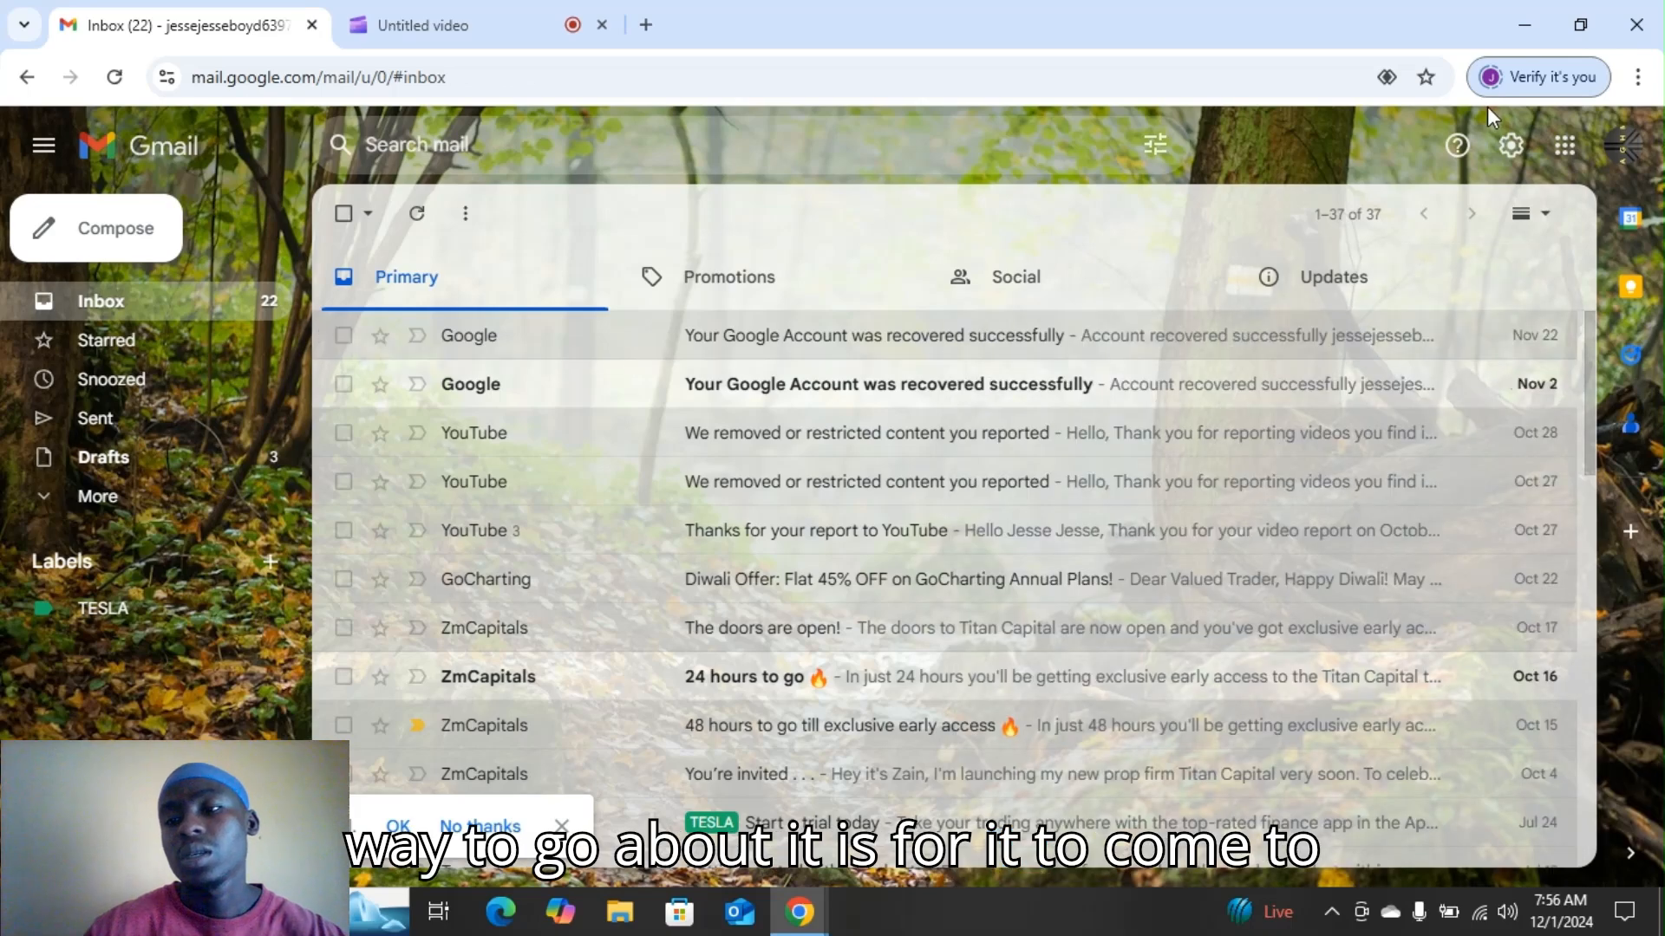
# Delete the existing LUGGARD COMPANY signature in the general Gmail settings
pyautogui.click(1511, 147)
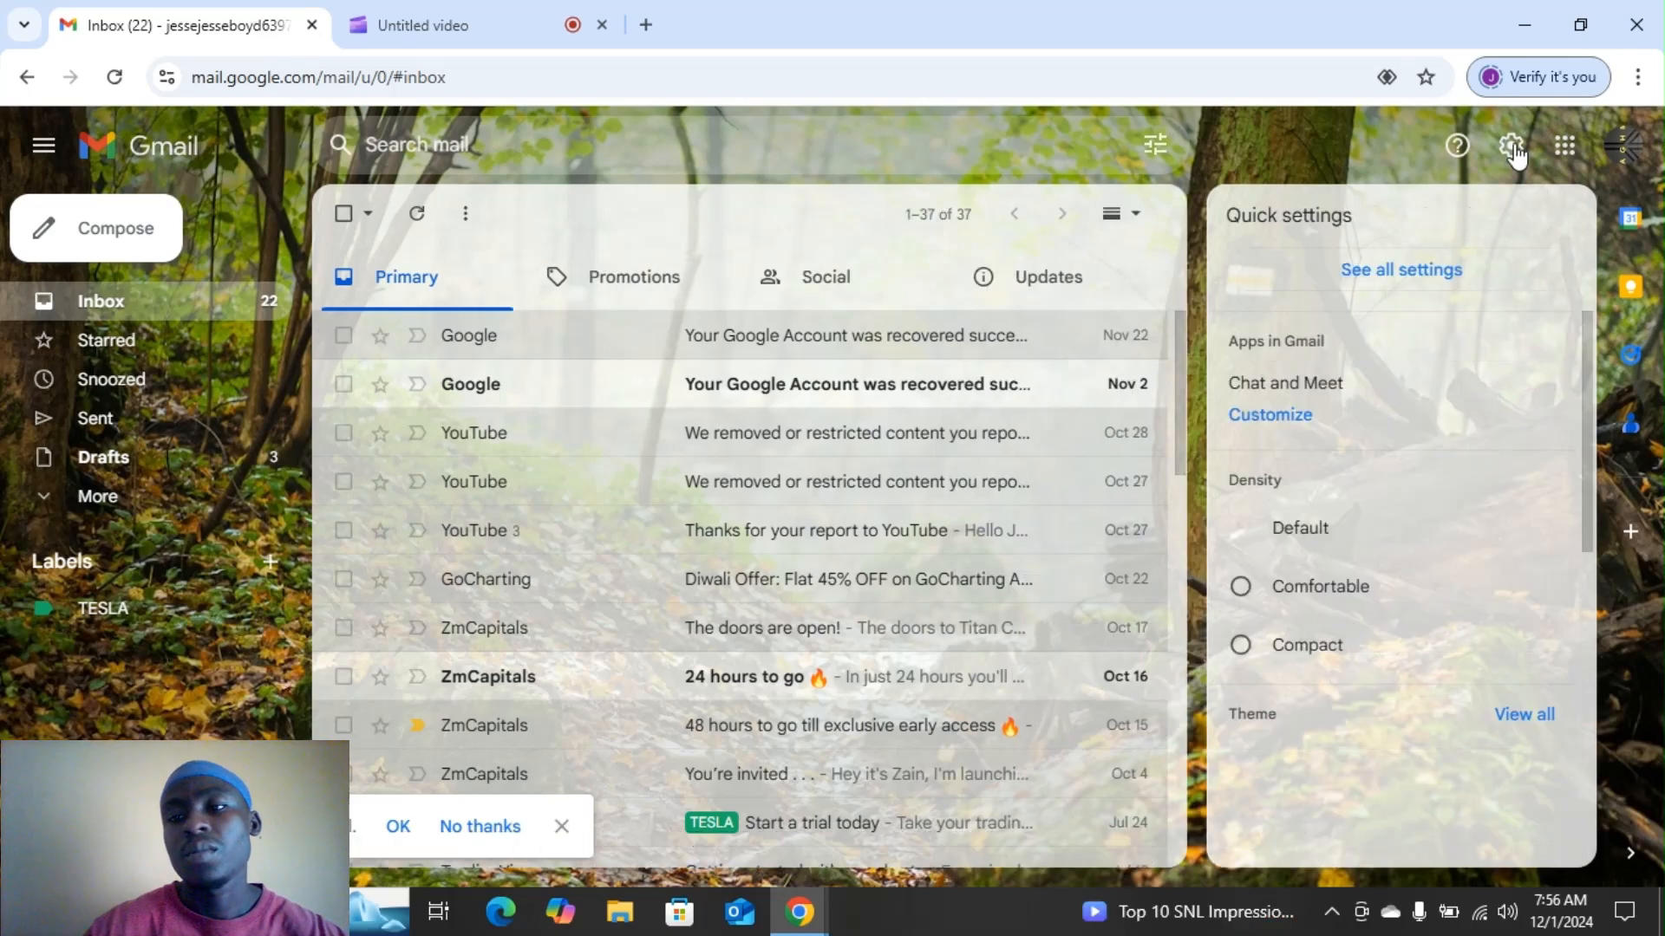
pyautogui.click(1406, 273)
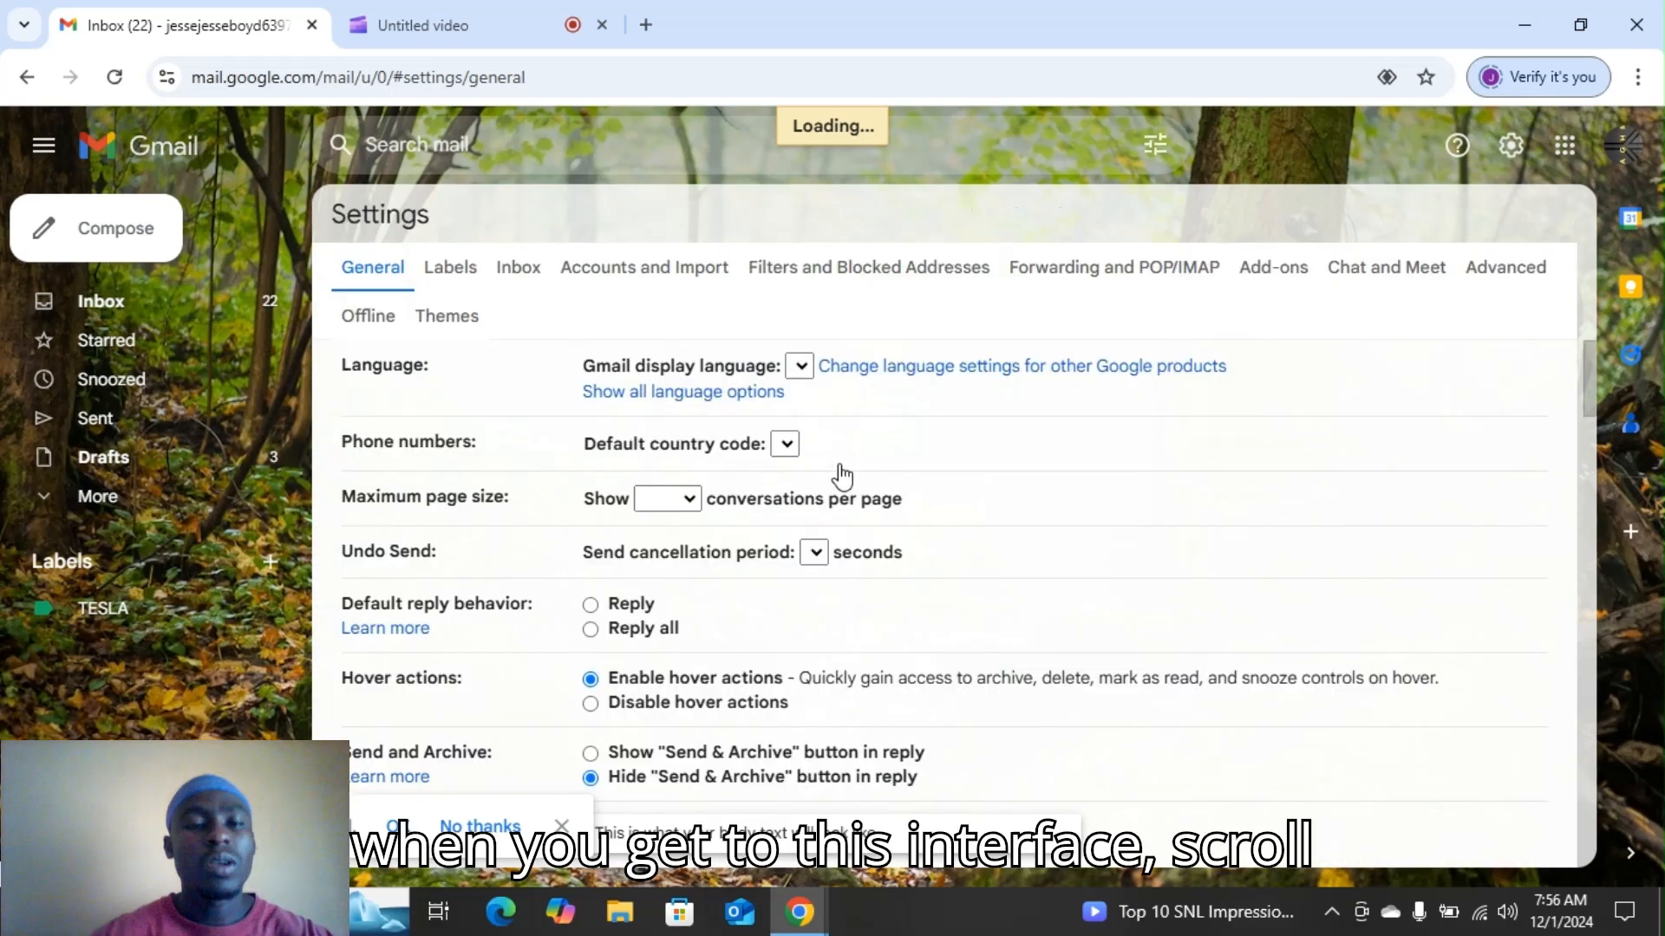
pyautogui.scroll(-15, 845, 479)
pyautogui.scroll(-12, 859, 499)
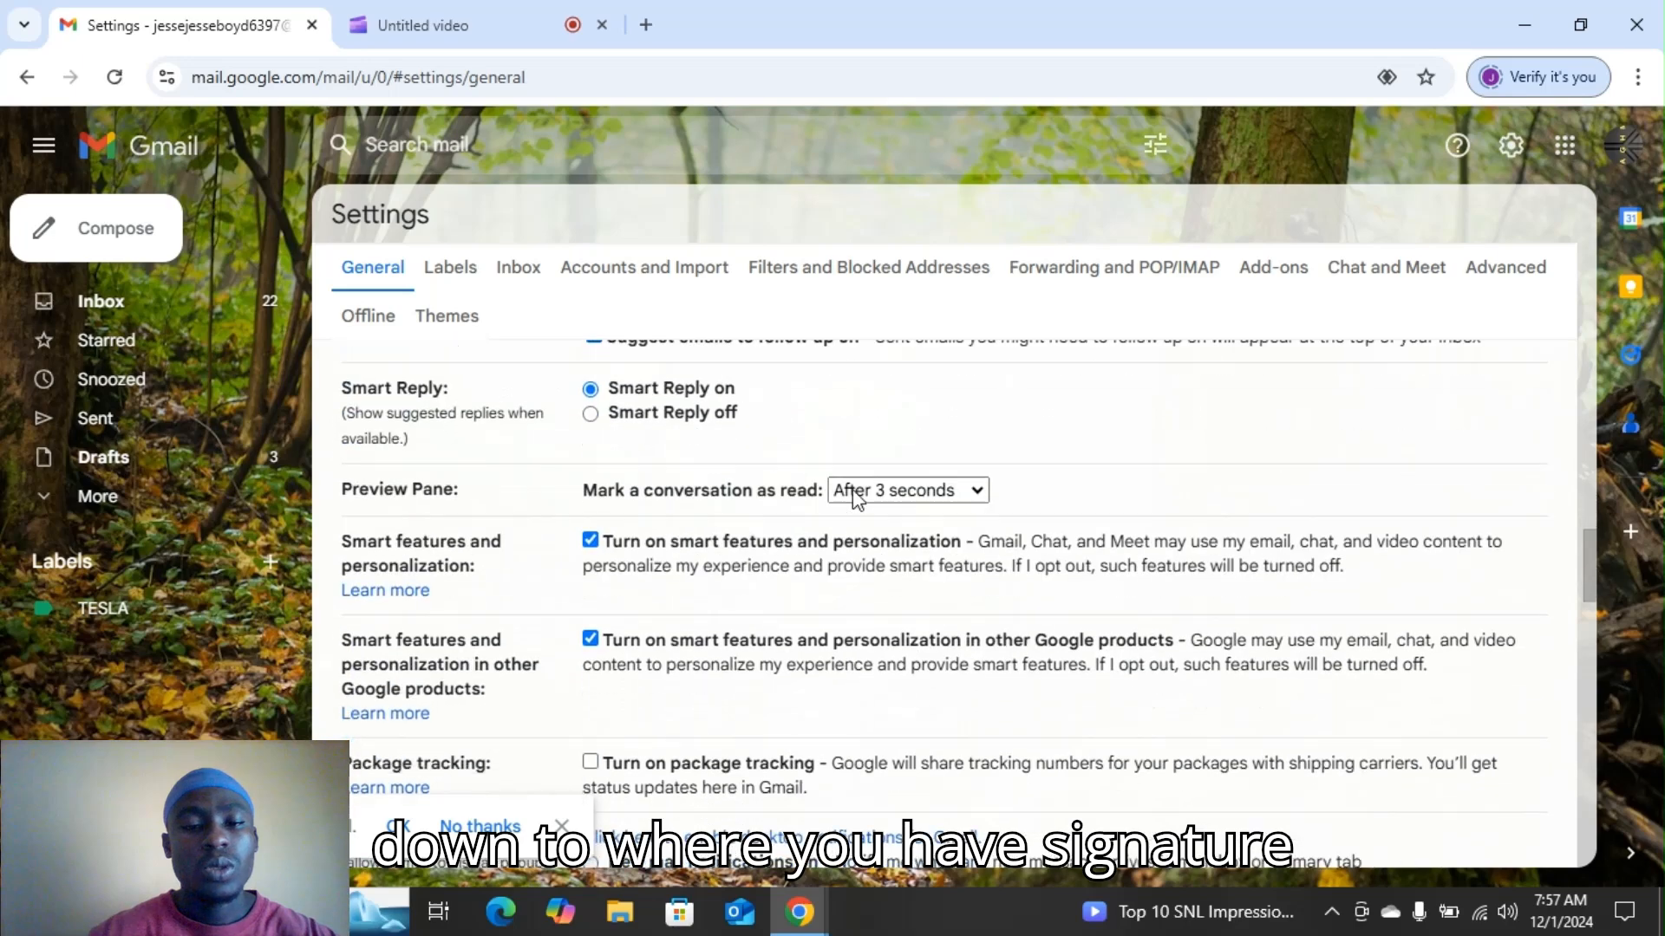
pyautogui.scroll(-4, 861, 501)
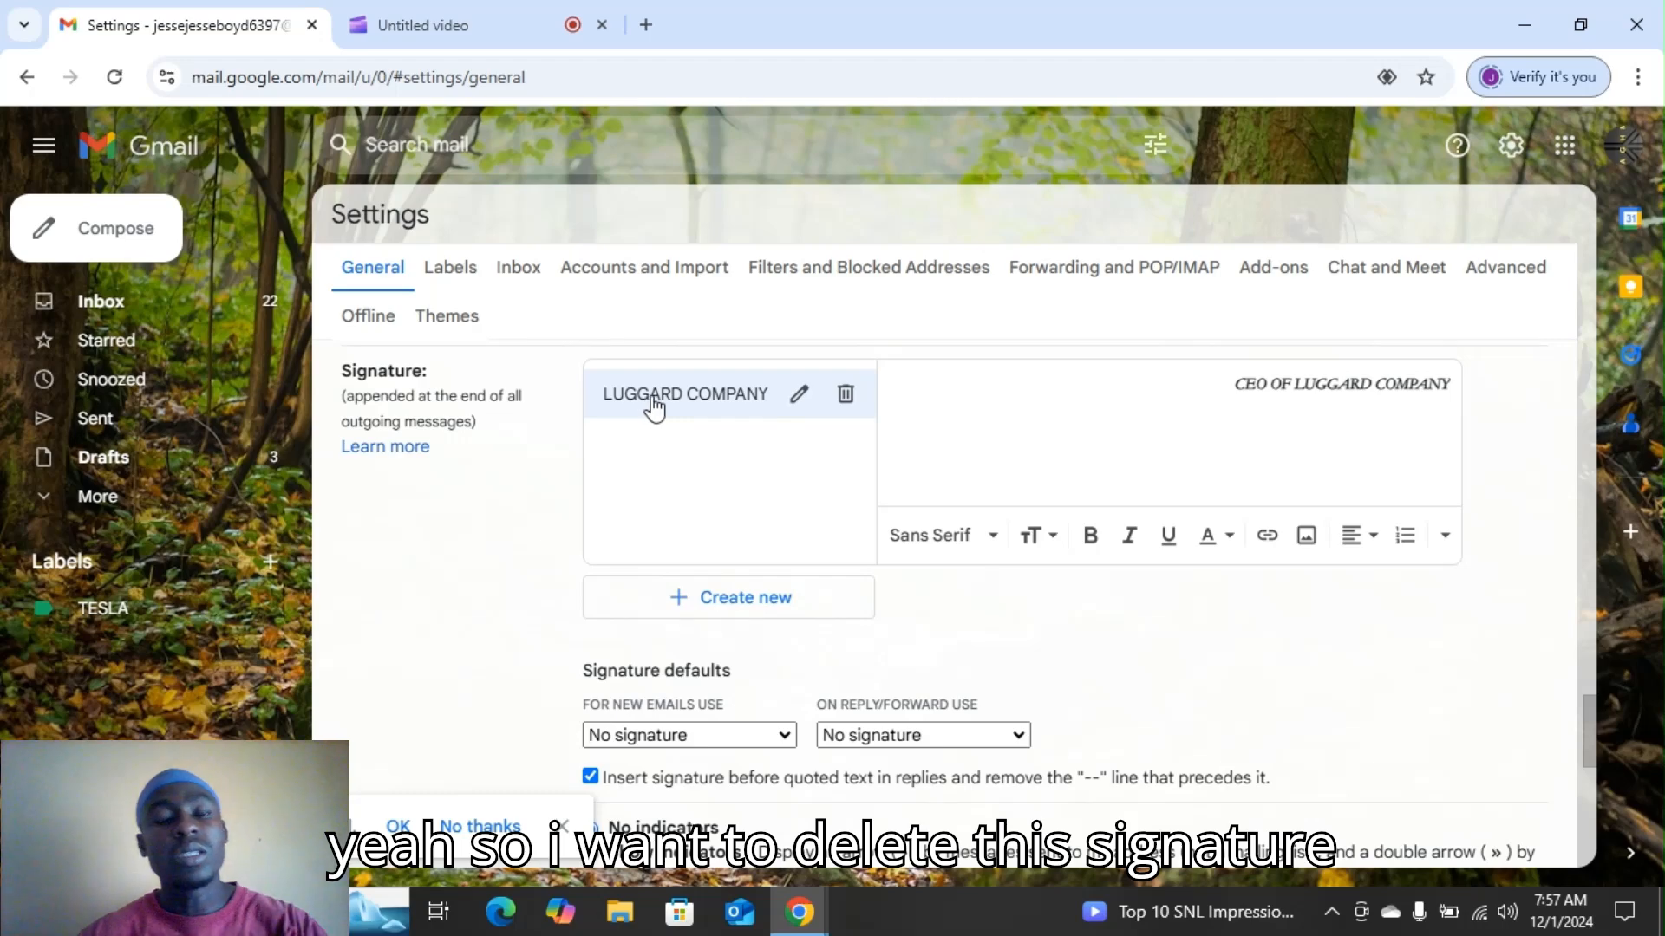
pyautogui.click(847, 395)
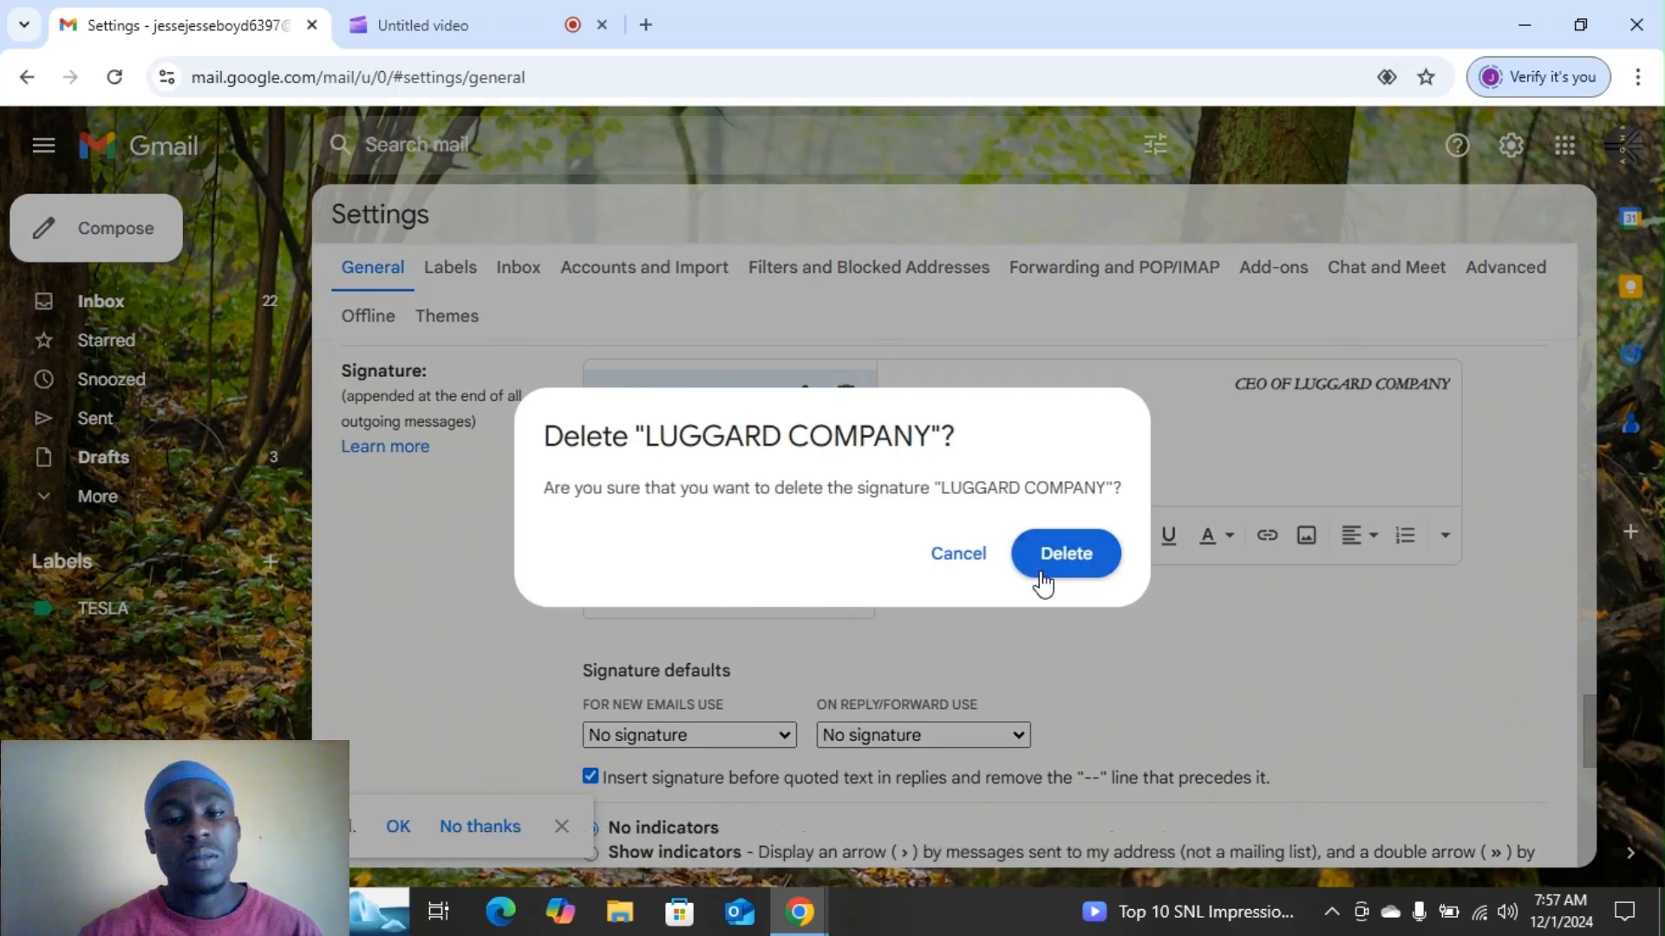
pyautogui.click(1043, 581)
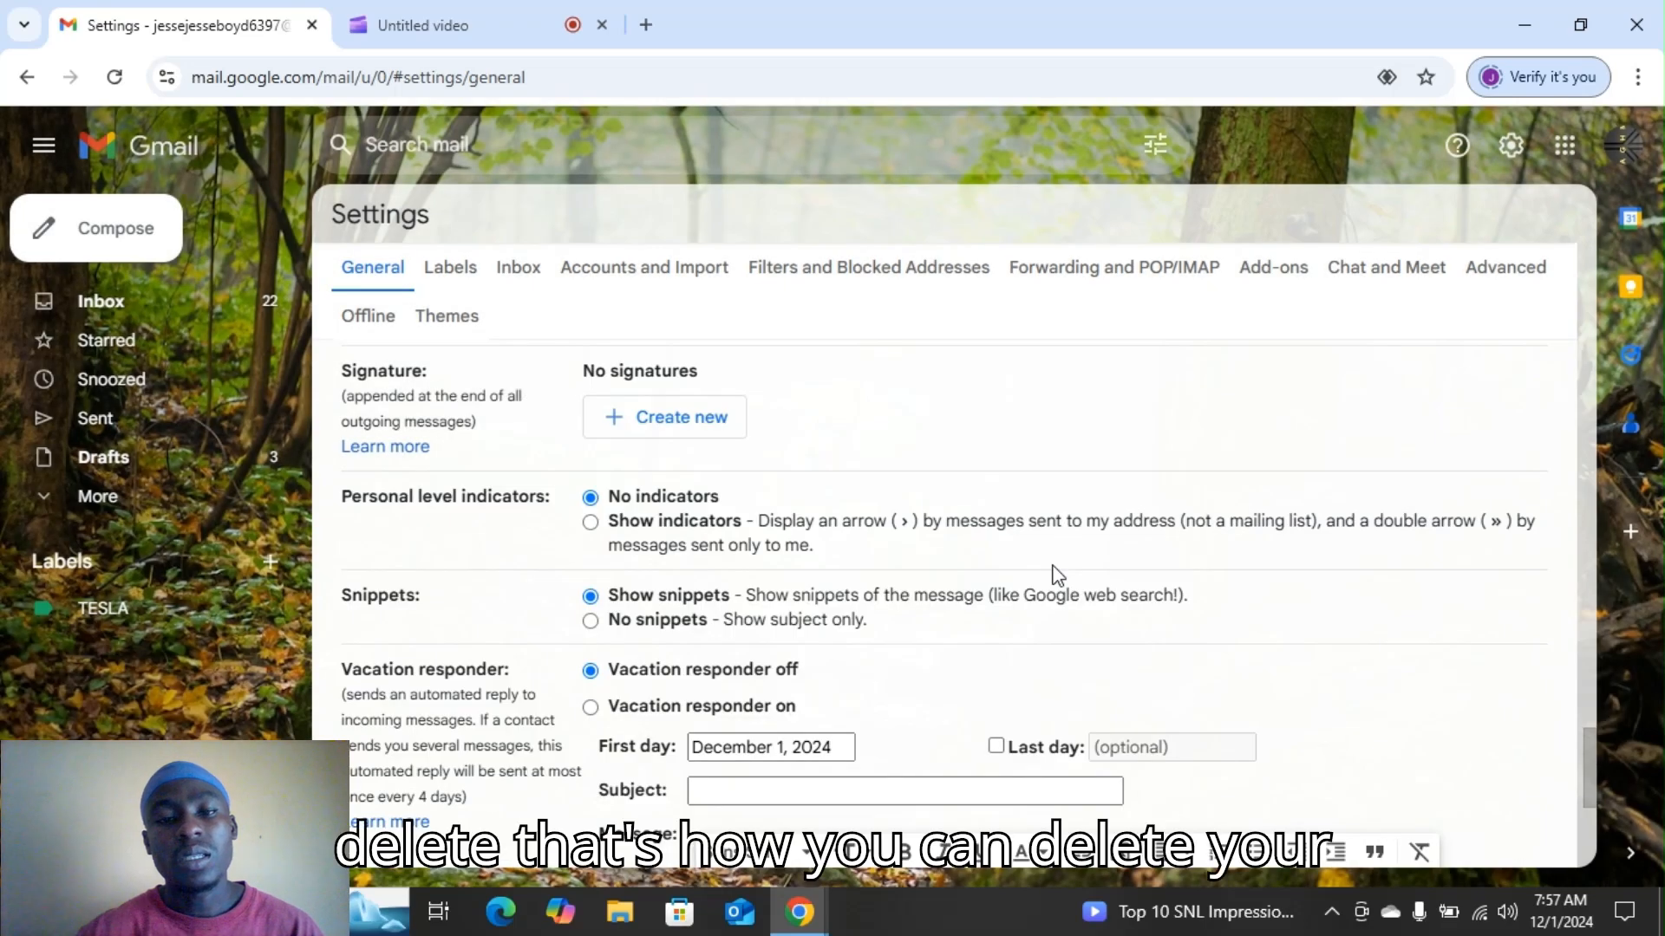
# Create a new signature named TESLA with the text "TESLA MANAGER"
pyautogui.click(632, 423)
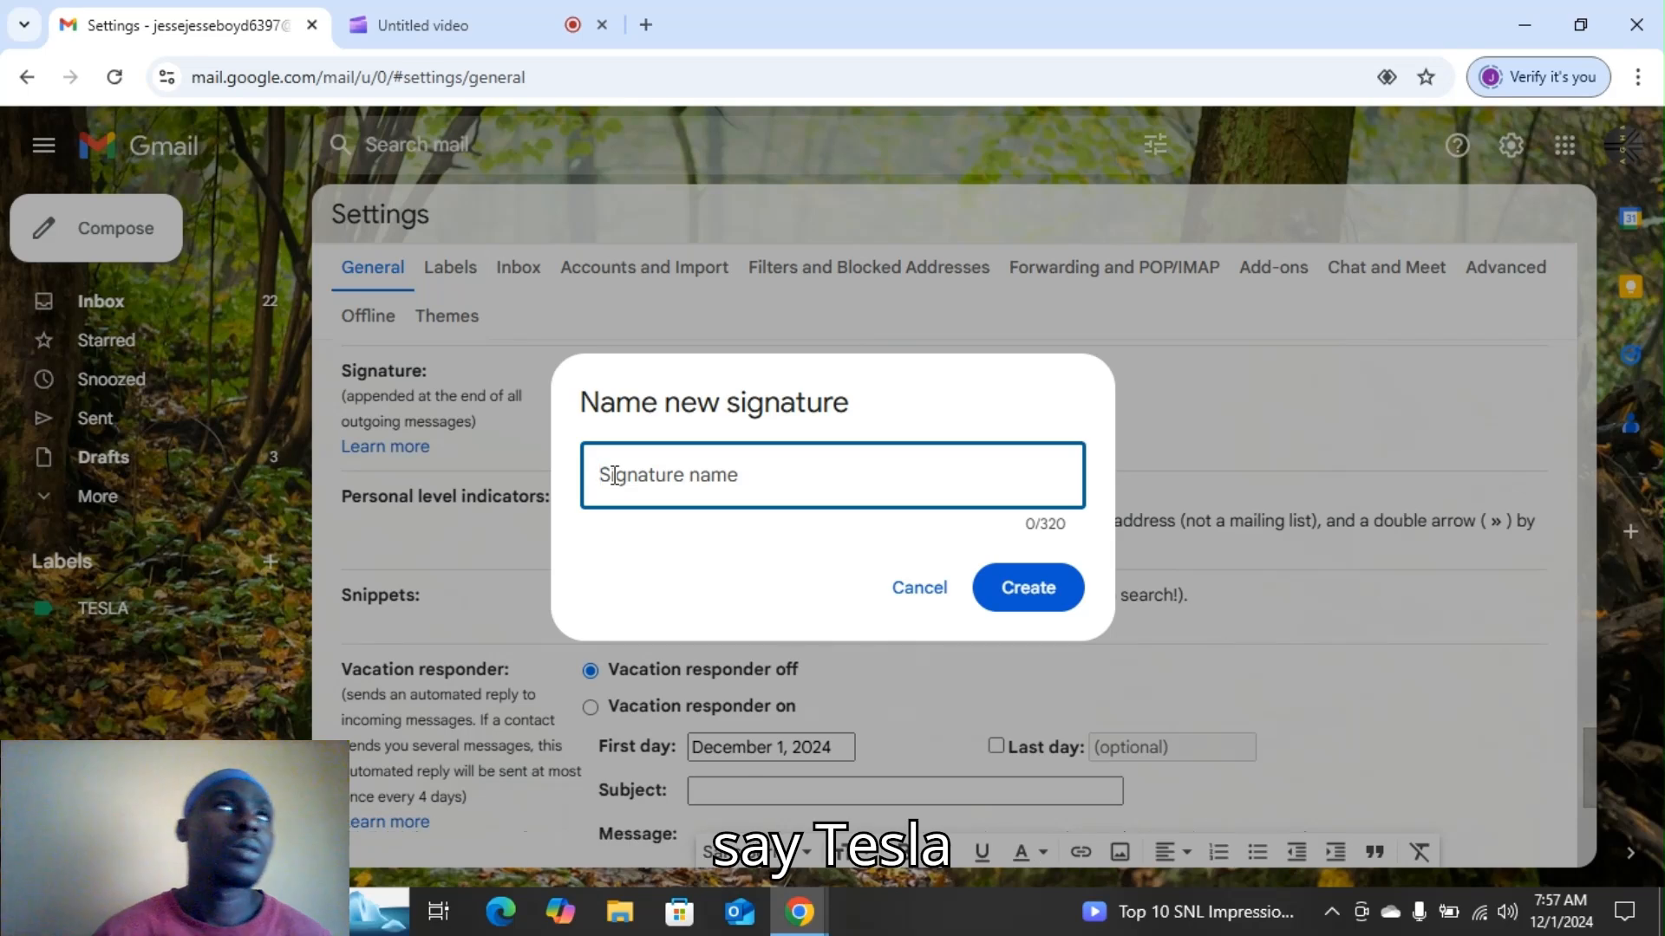
pyautogui.write('T')
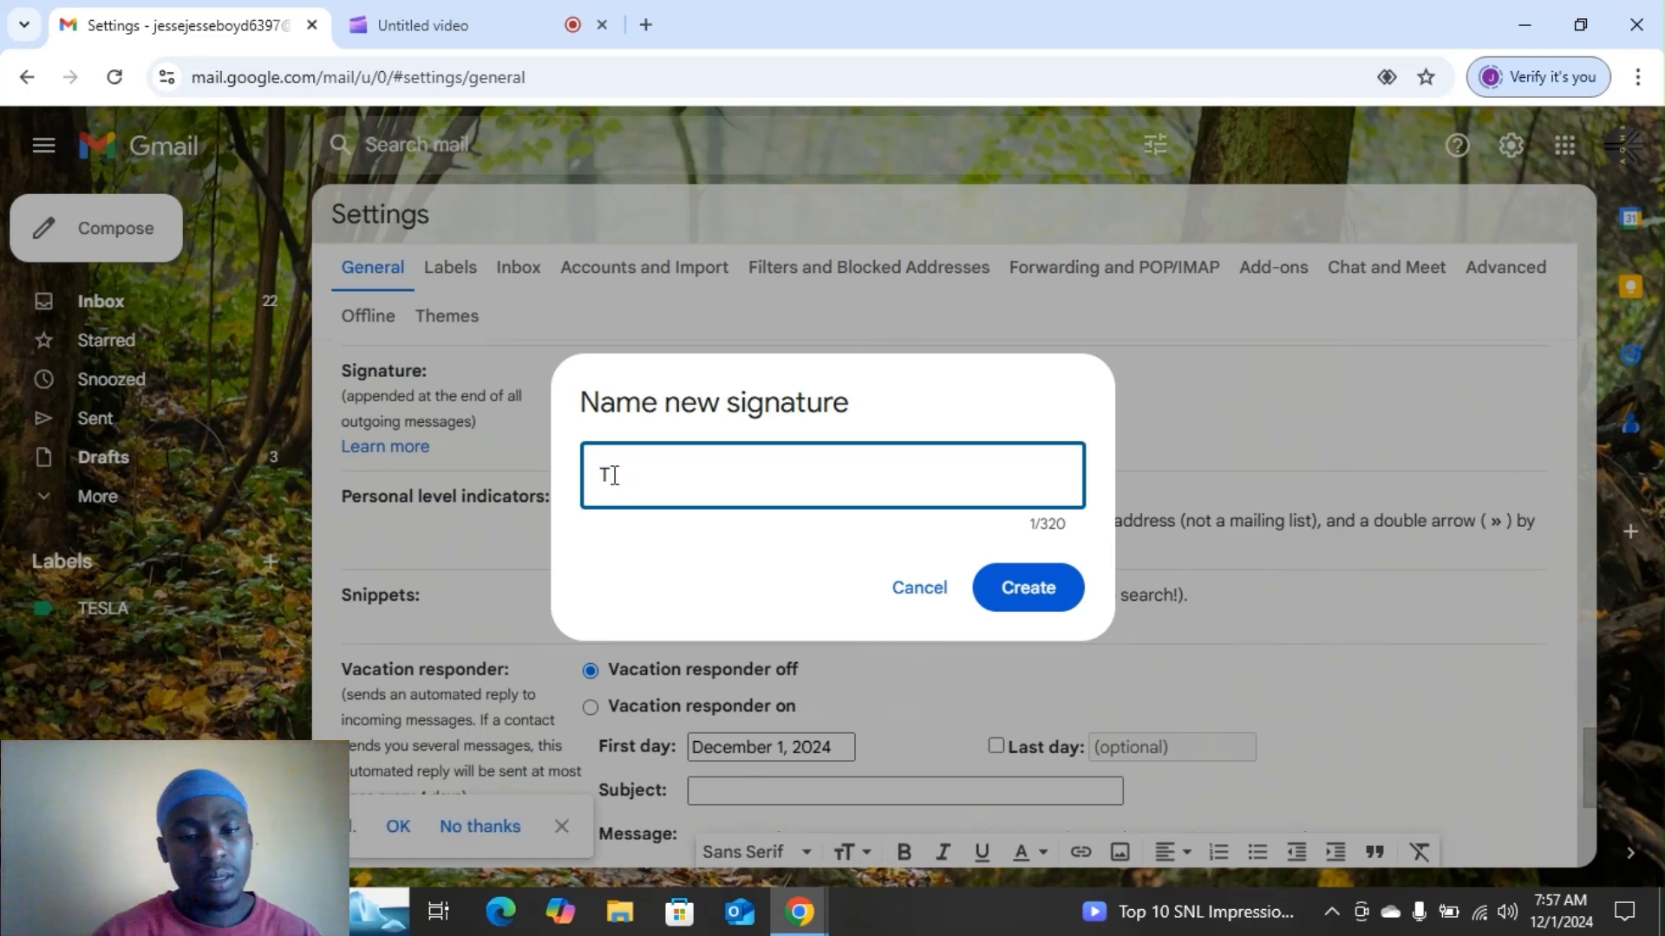
pyautogui.write('ESLA')
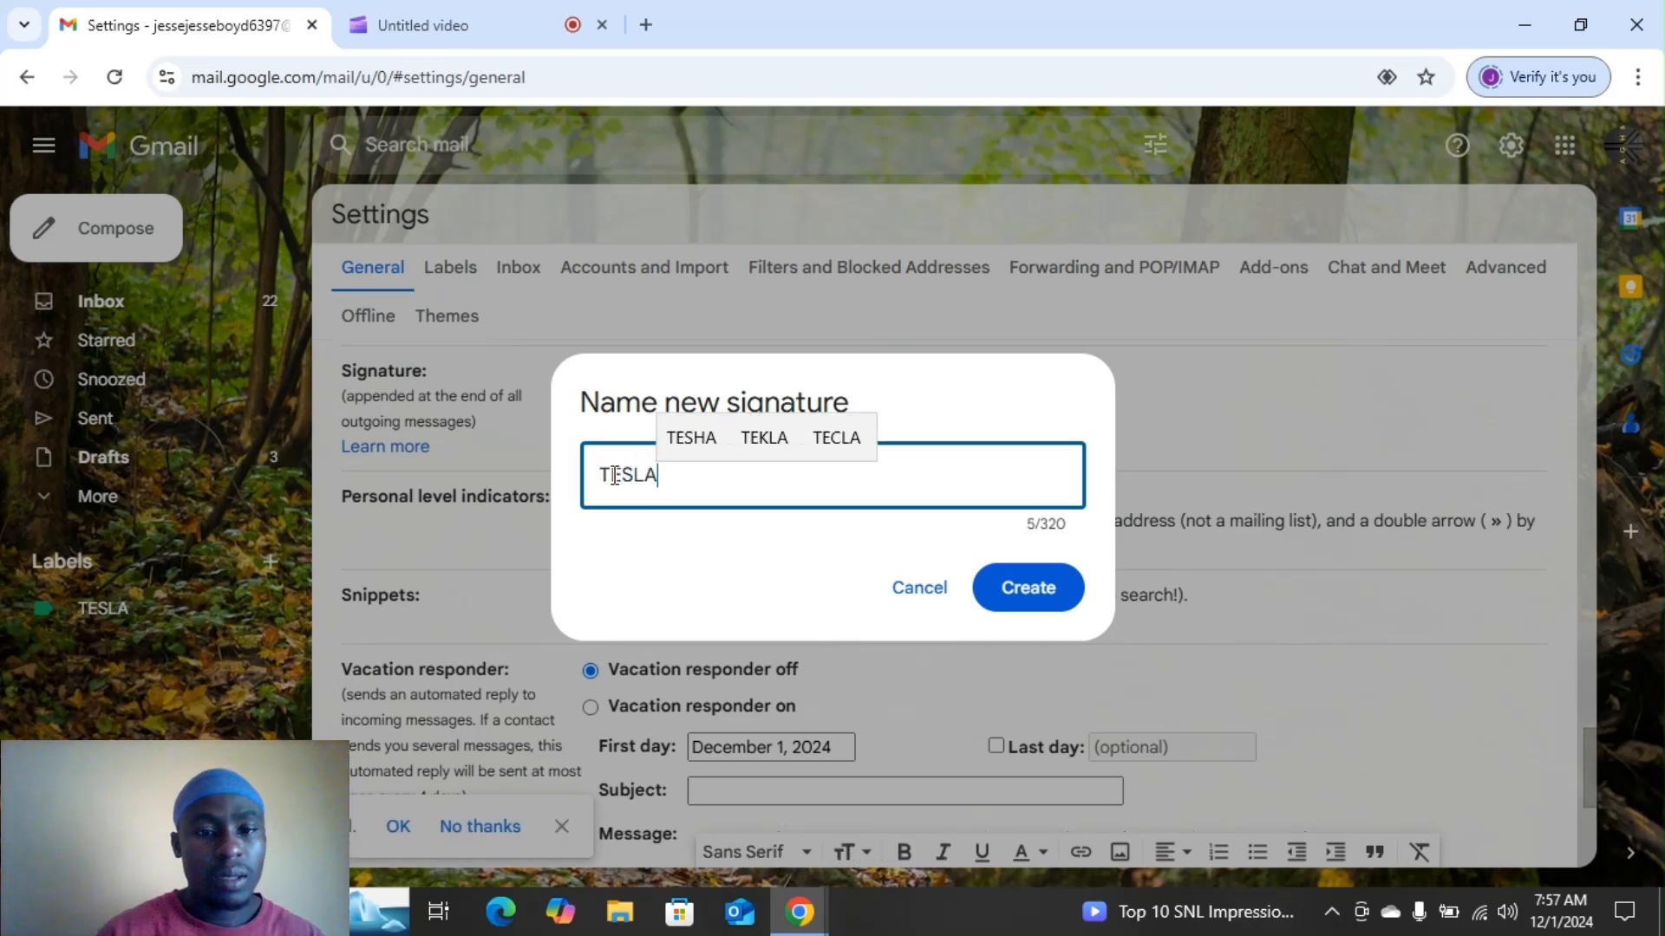
pyautogui.click(1028, 586)
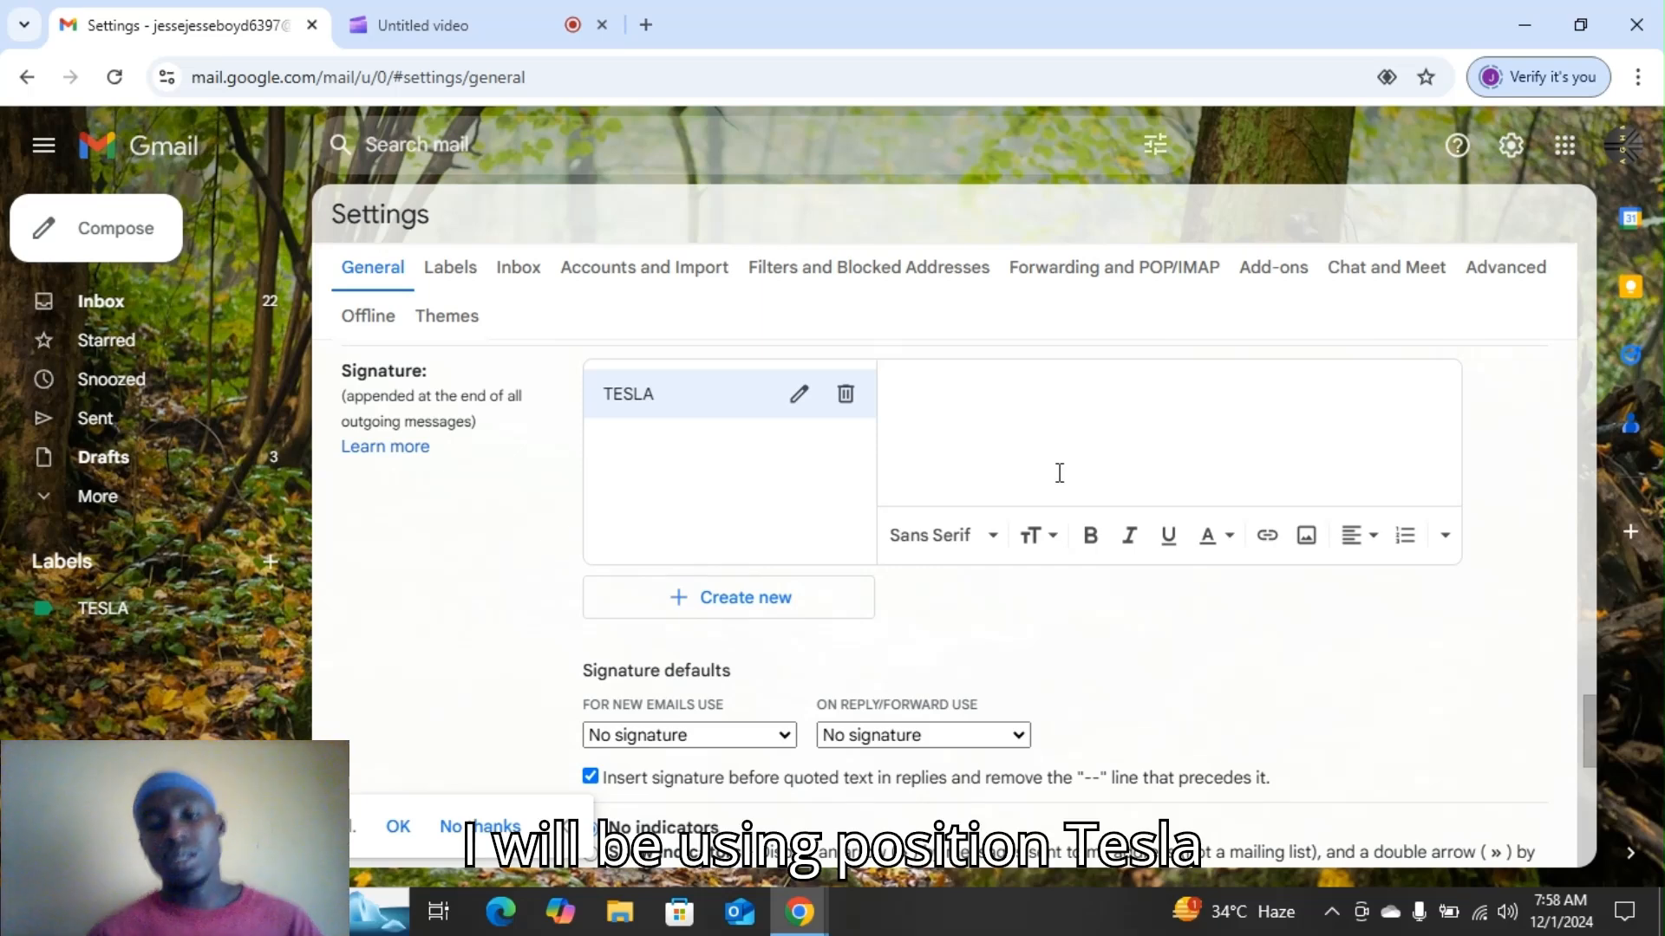
pyautogui.write('TESL')
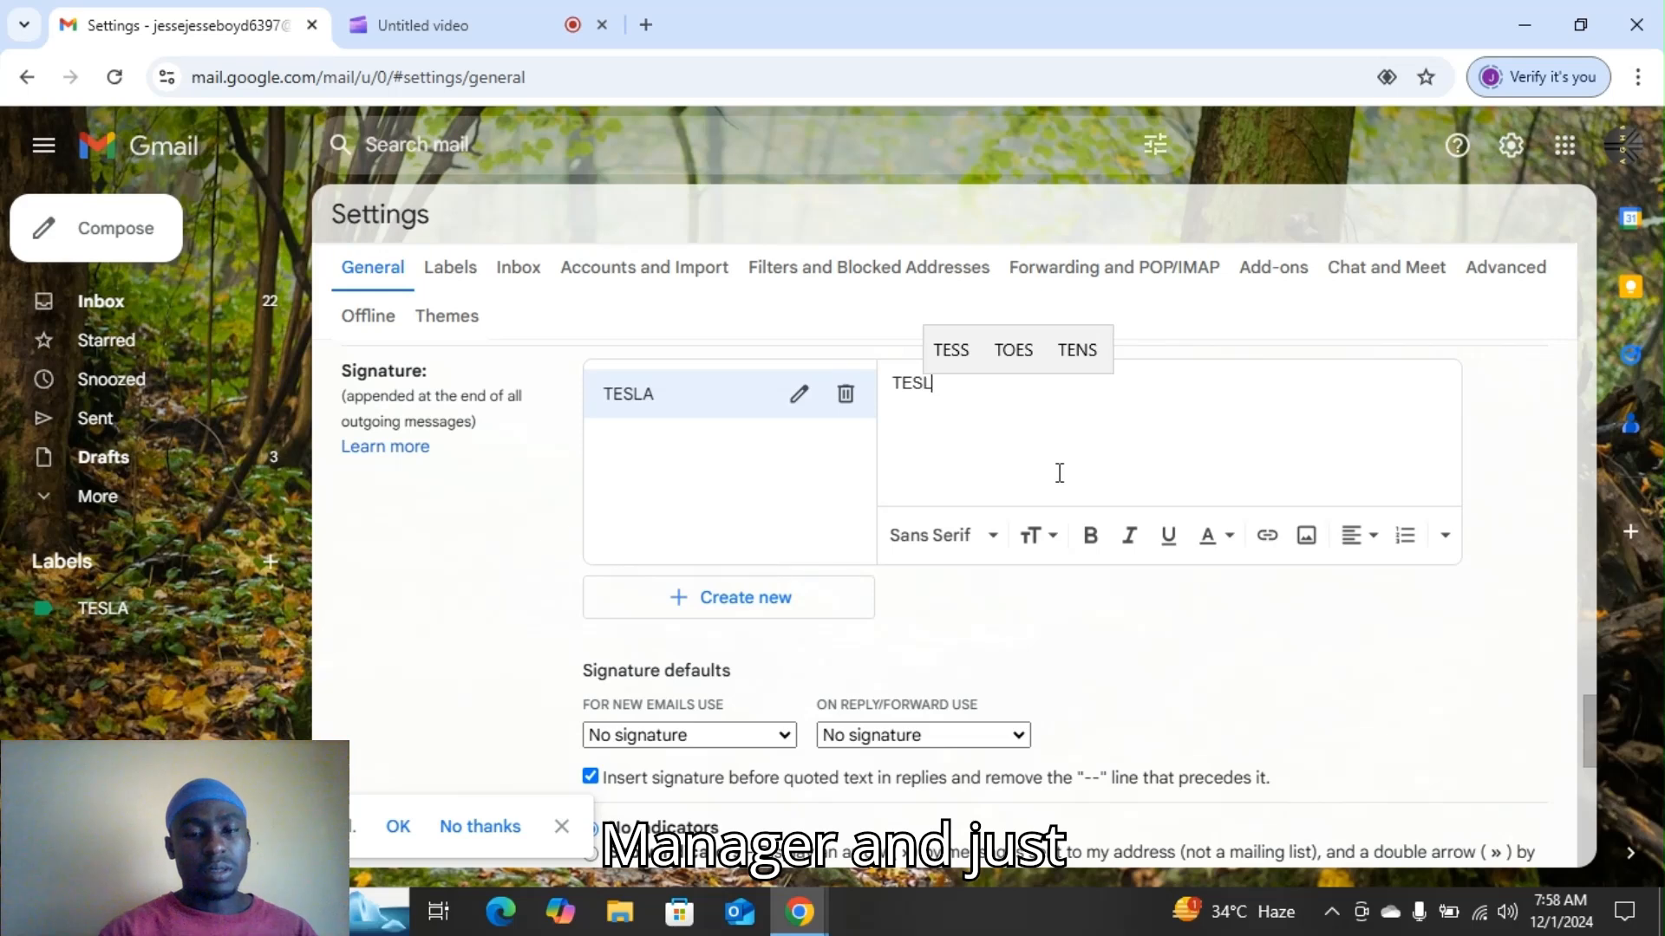
pyautogui.write('A MANAGER')
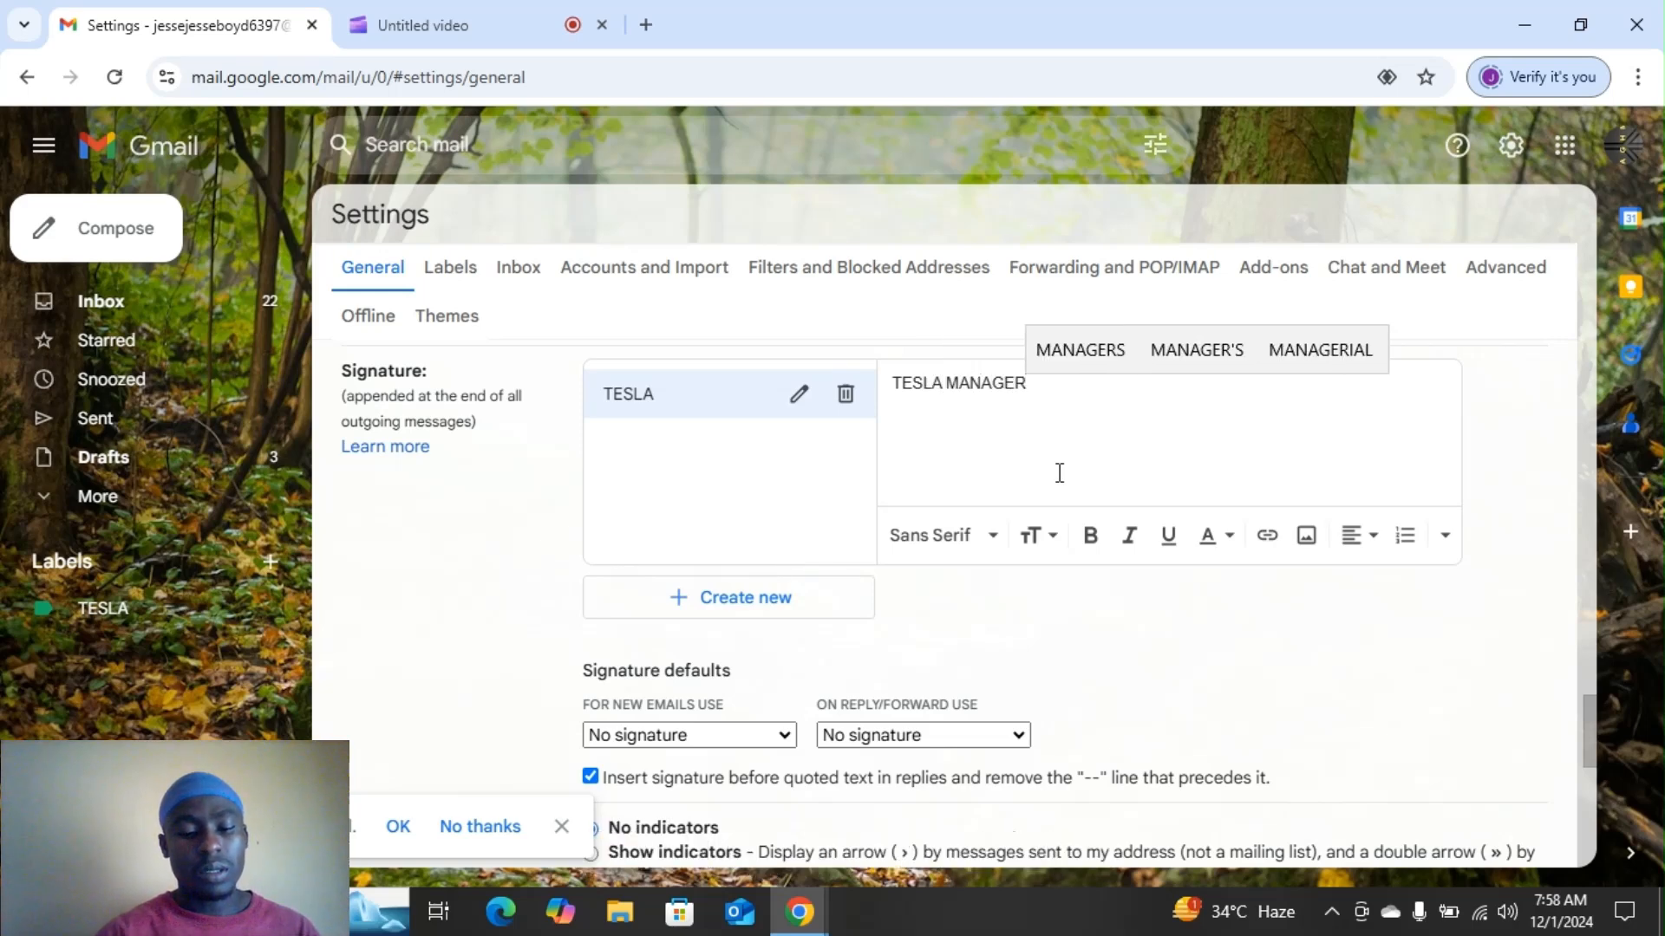
# Format the signature text in Verdana, bold and italic, without an underline
pyautogui.moveTo(1032, 390)
pyautogui.mouseDown()
pyautogui.moveTo(914, 394)
pyautogui.moveTo(857, 418)
pyautogui.mouseUp()
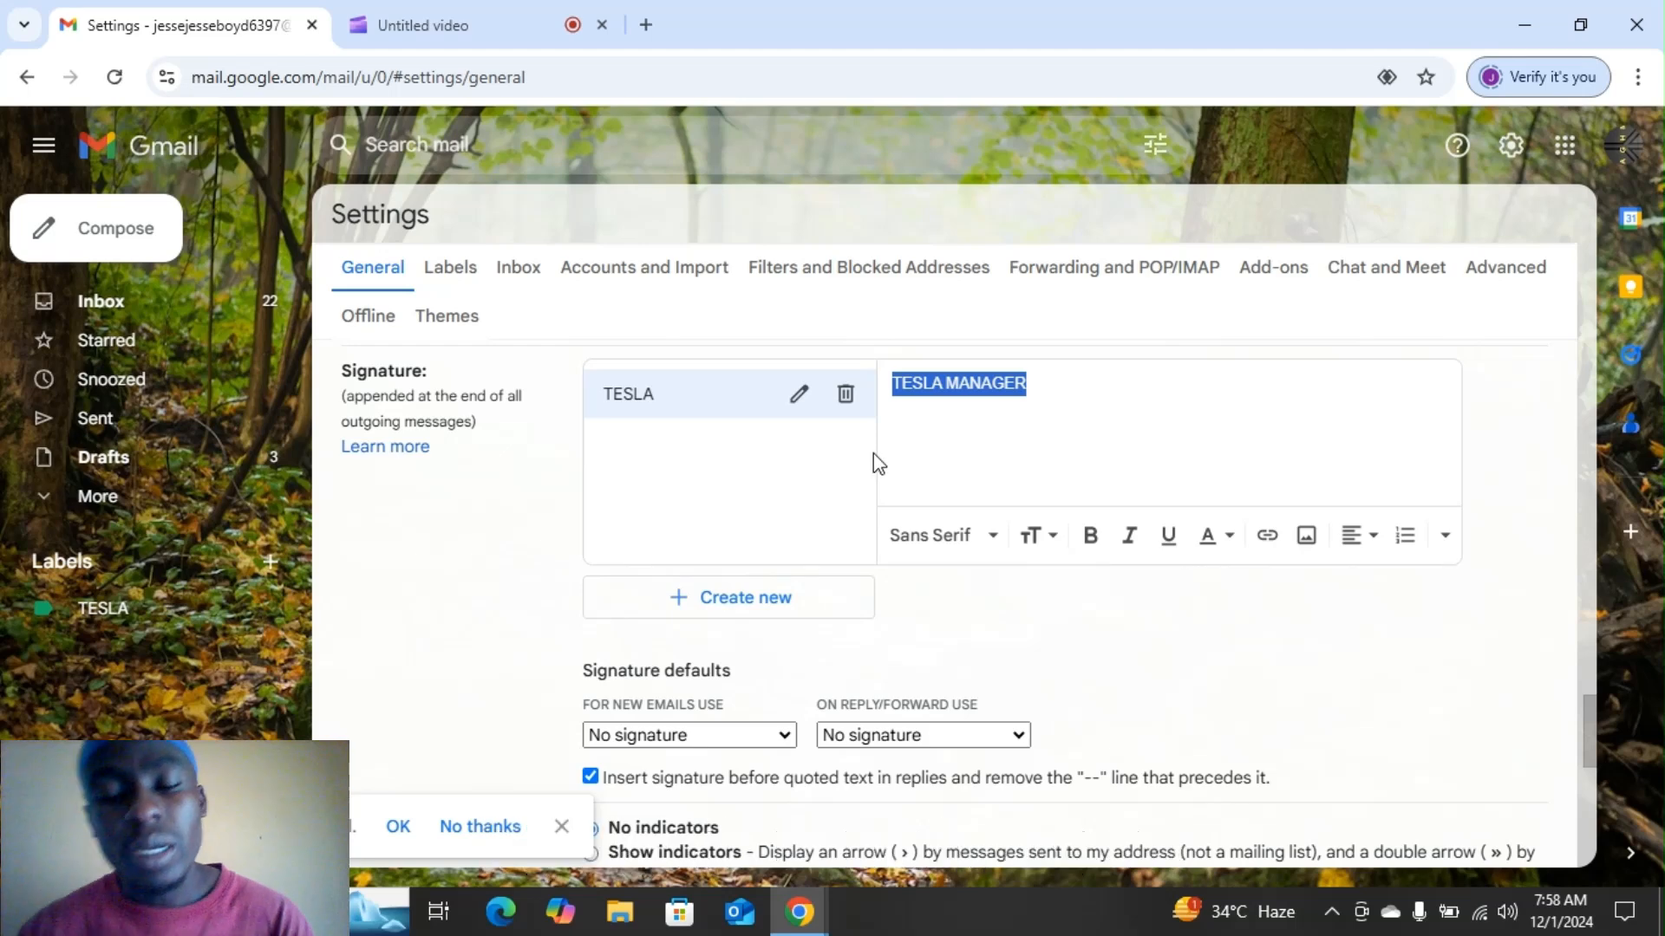
pyautogui.click(938, 537)
pyautogui.click(954, 455)
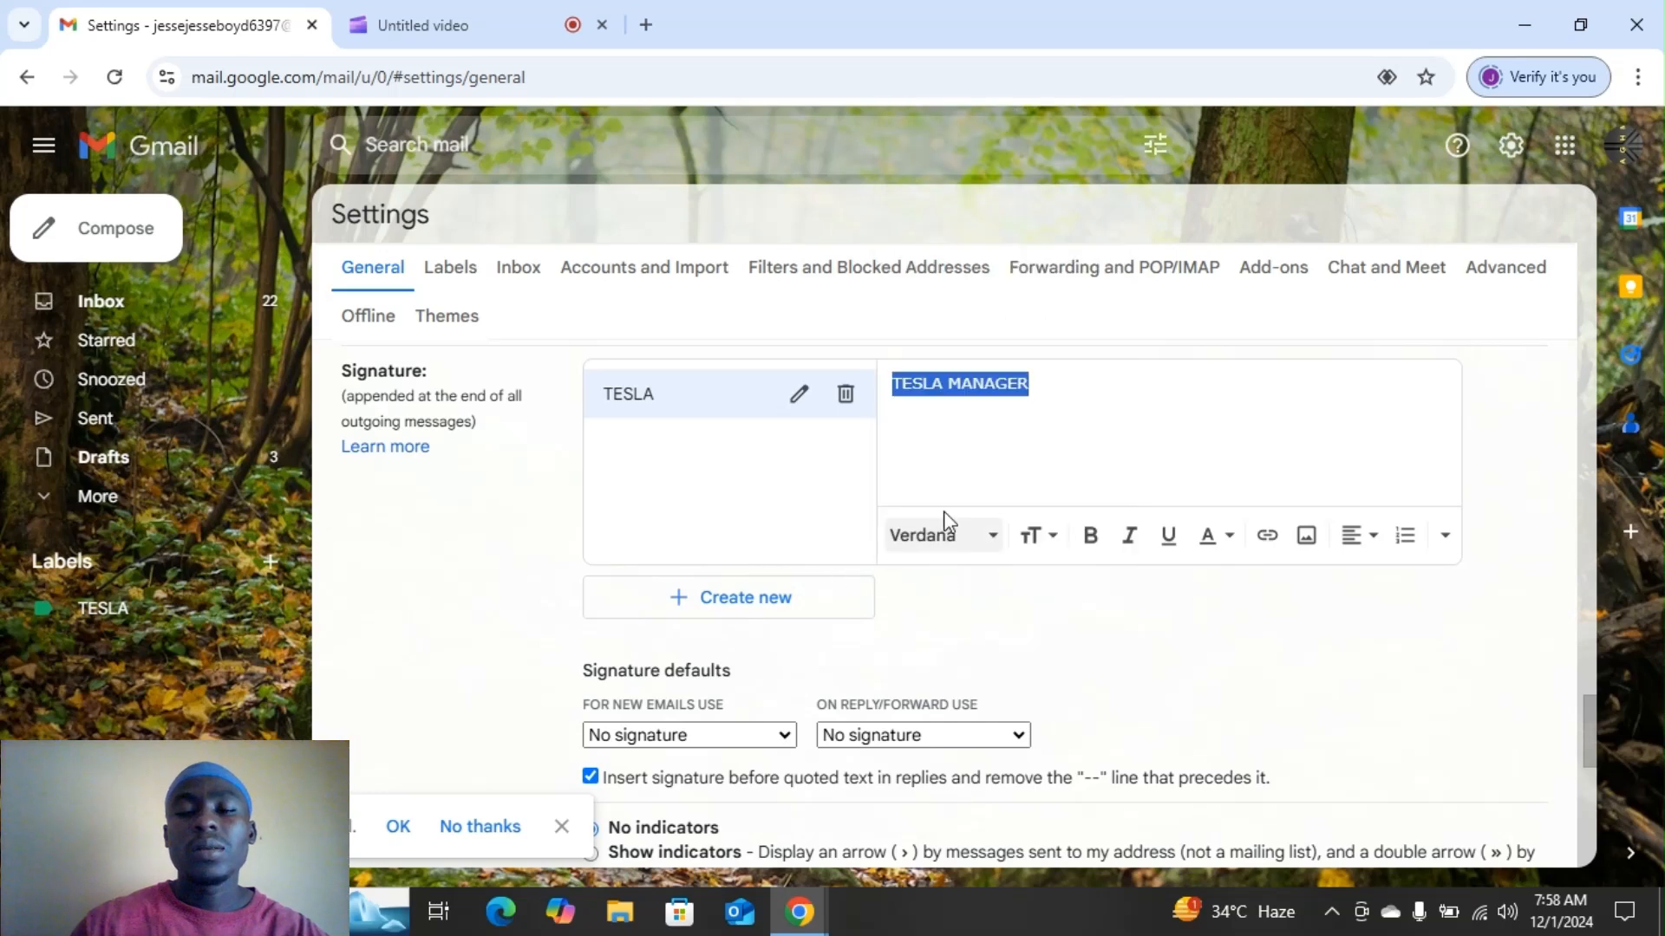
pyautogui.click(1102, 555)
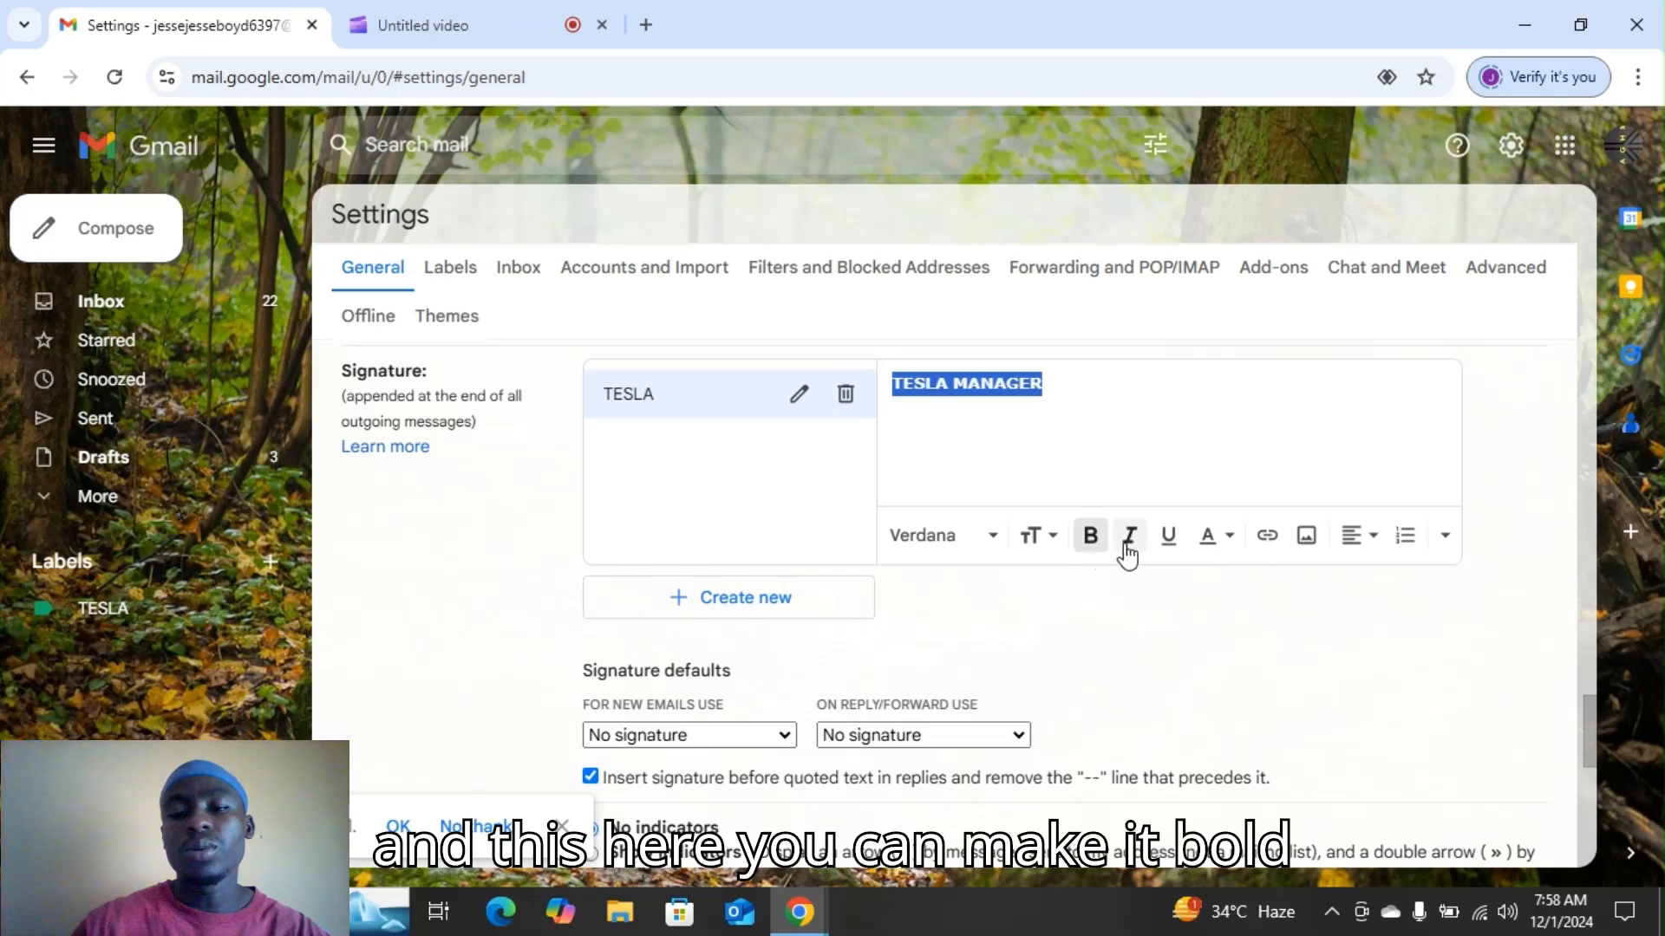
pyautogui.click(1128, 553)
pyautogui.click(1170, 545)
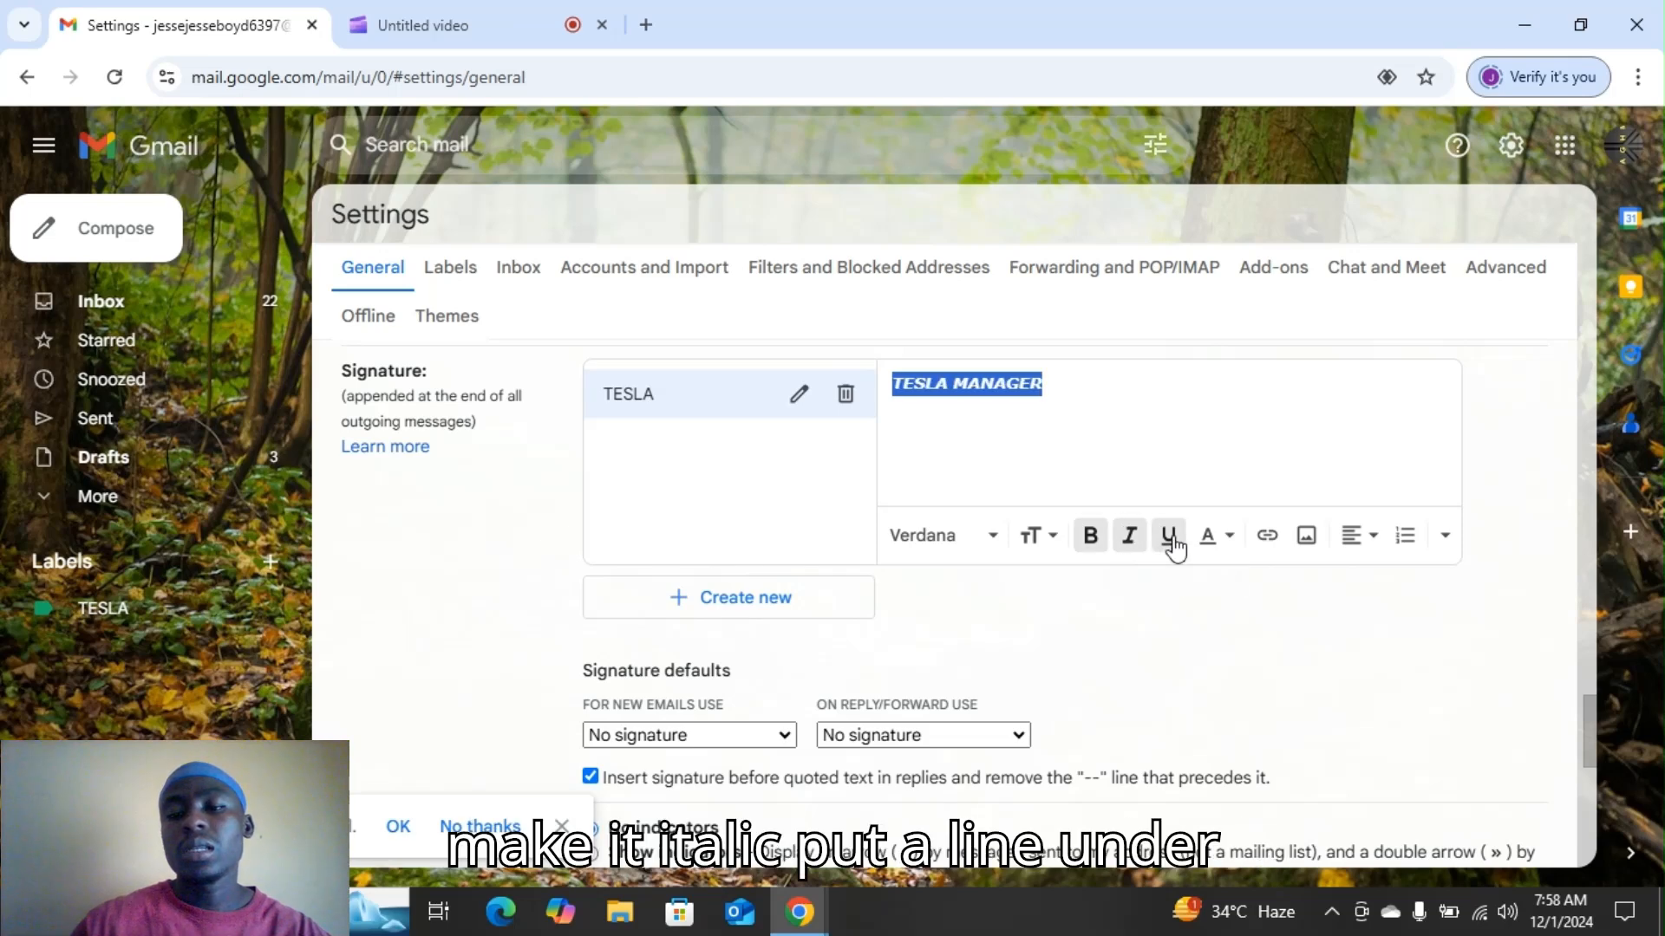
pyautogui.click(1172, 547)
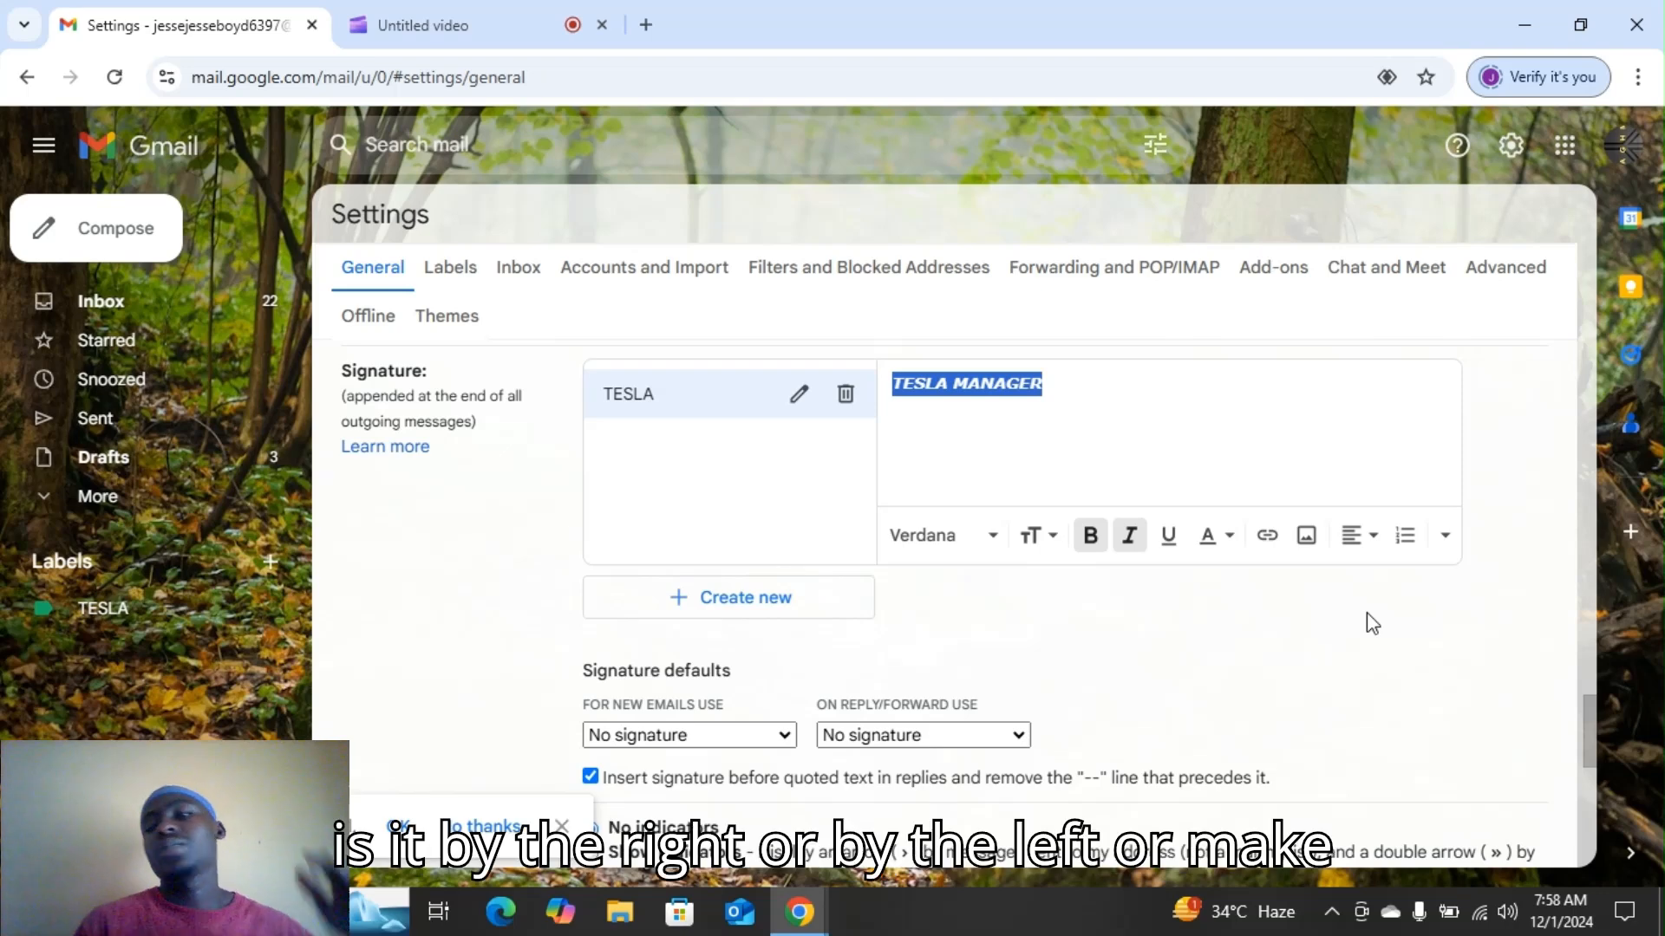
# Align the TESLA MANAGER signature text to the right
pyautogui.click(1370, 542)
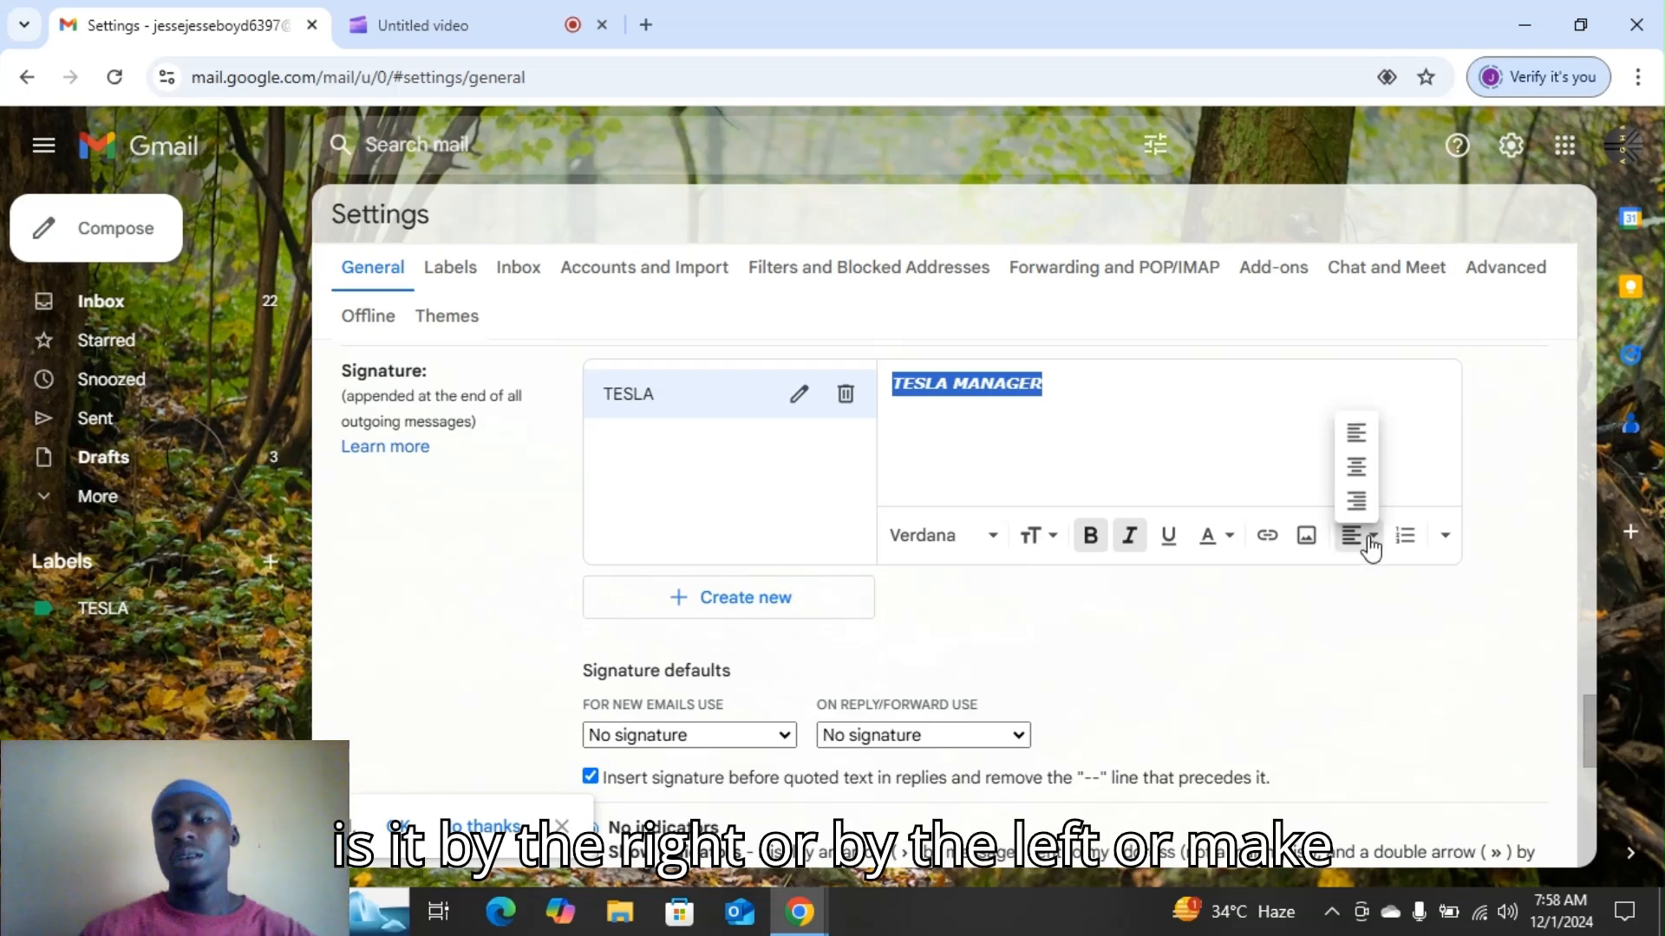
pyautogui.click(1349, 516)
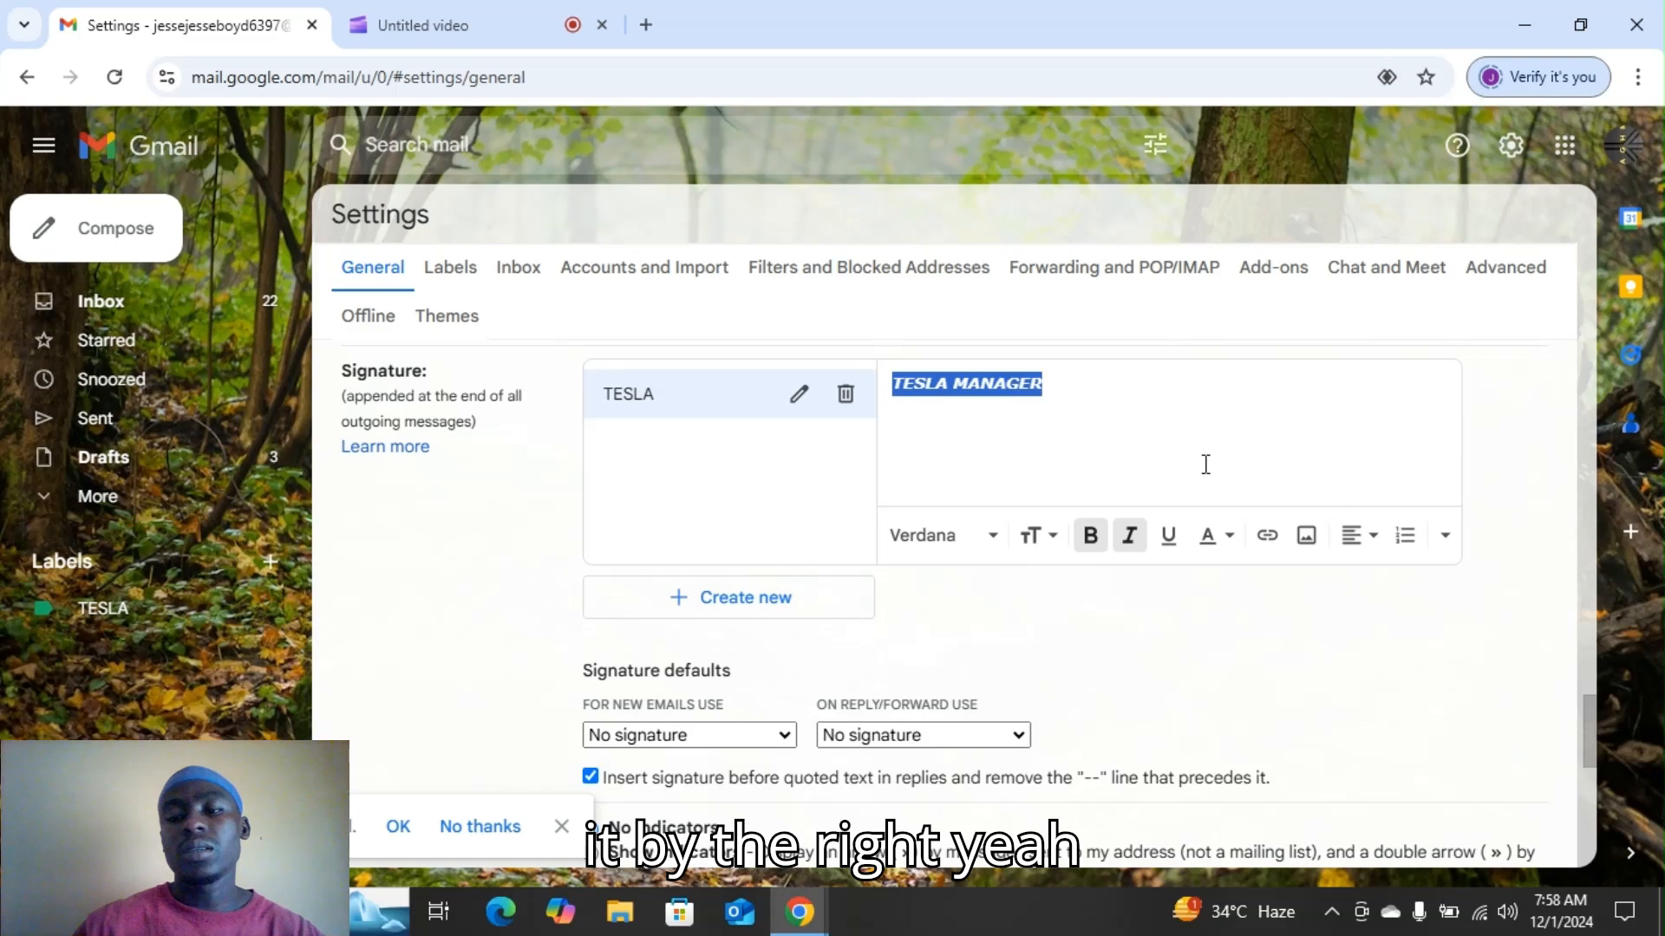
pyautogui.click(1354, 546)
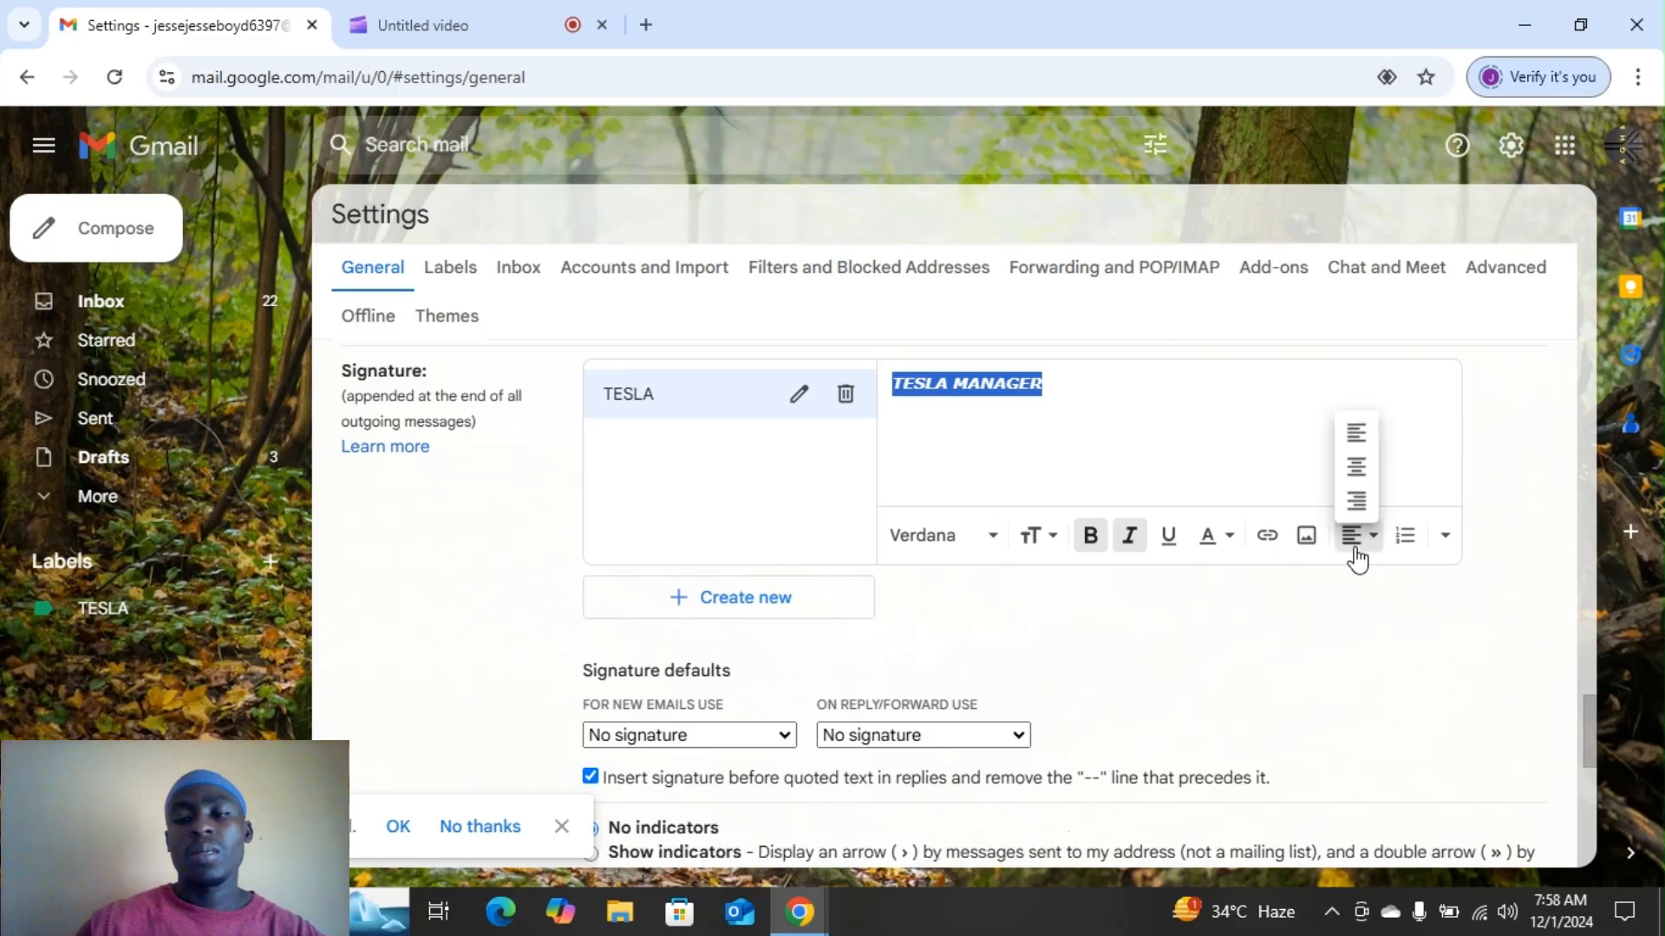
pyautogui.click(1357, 497)
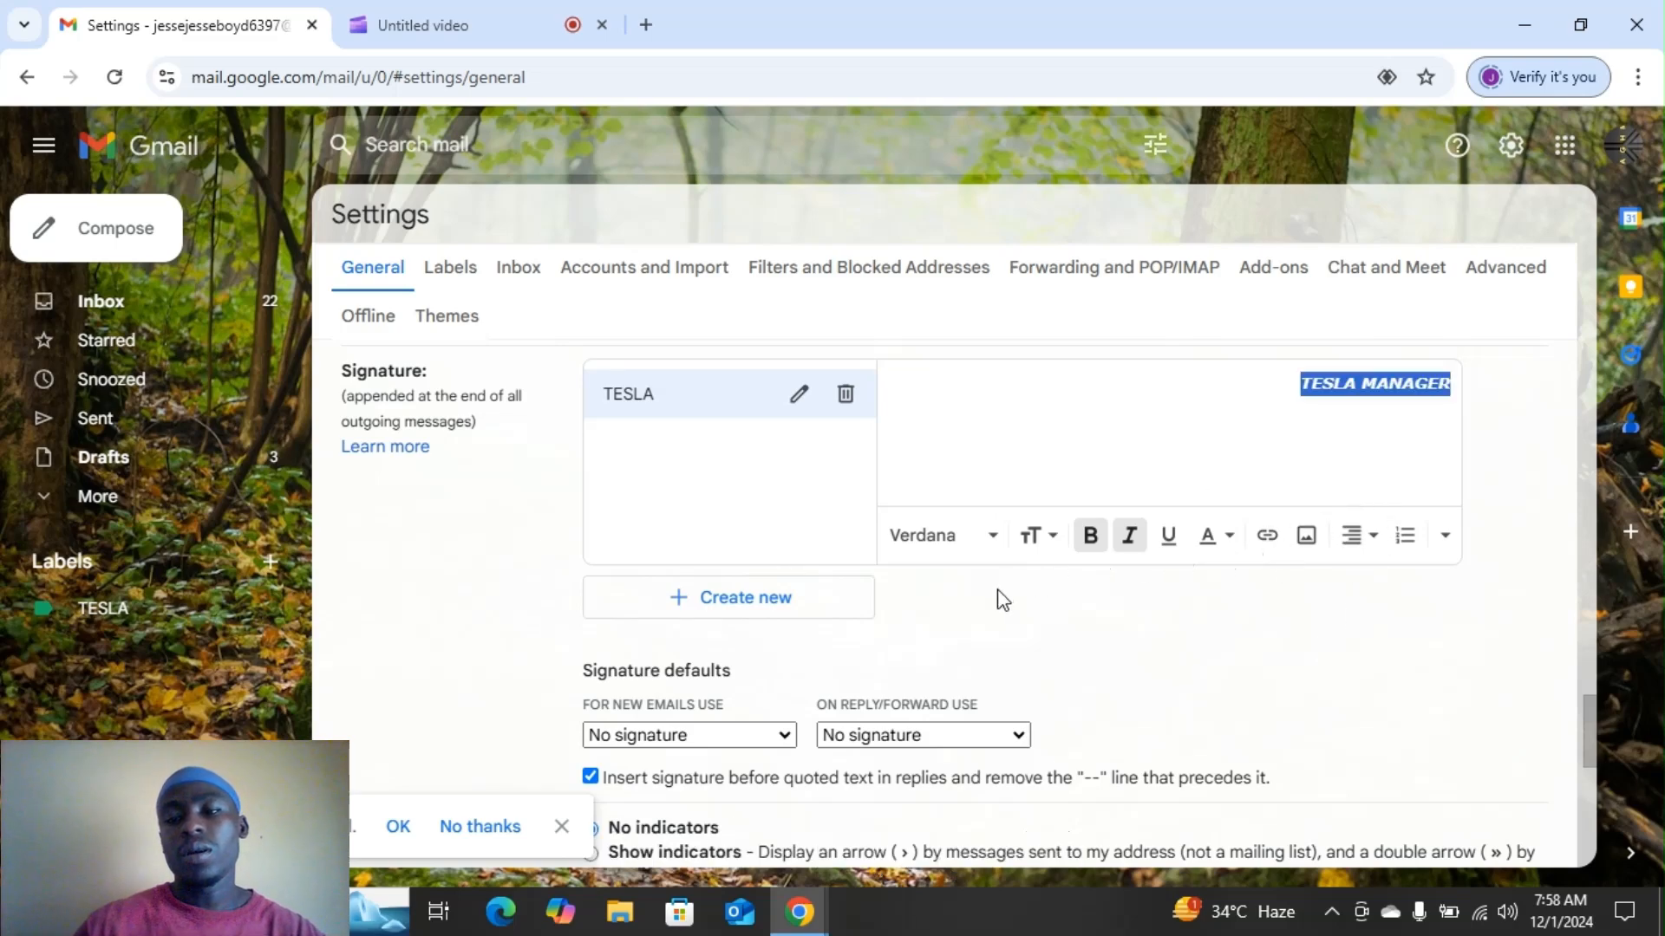
# Save the changes to the general settings, leaving both signature defaults at No signature
pyautogui.scroll(-3, 997, 603)
pyautogui.scroll(3, 884, 576)
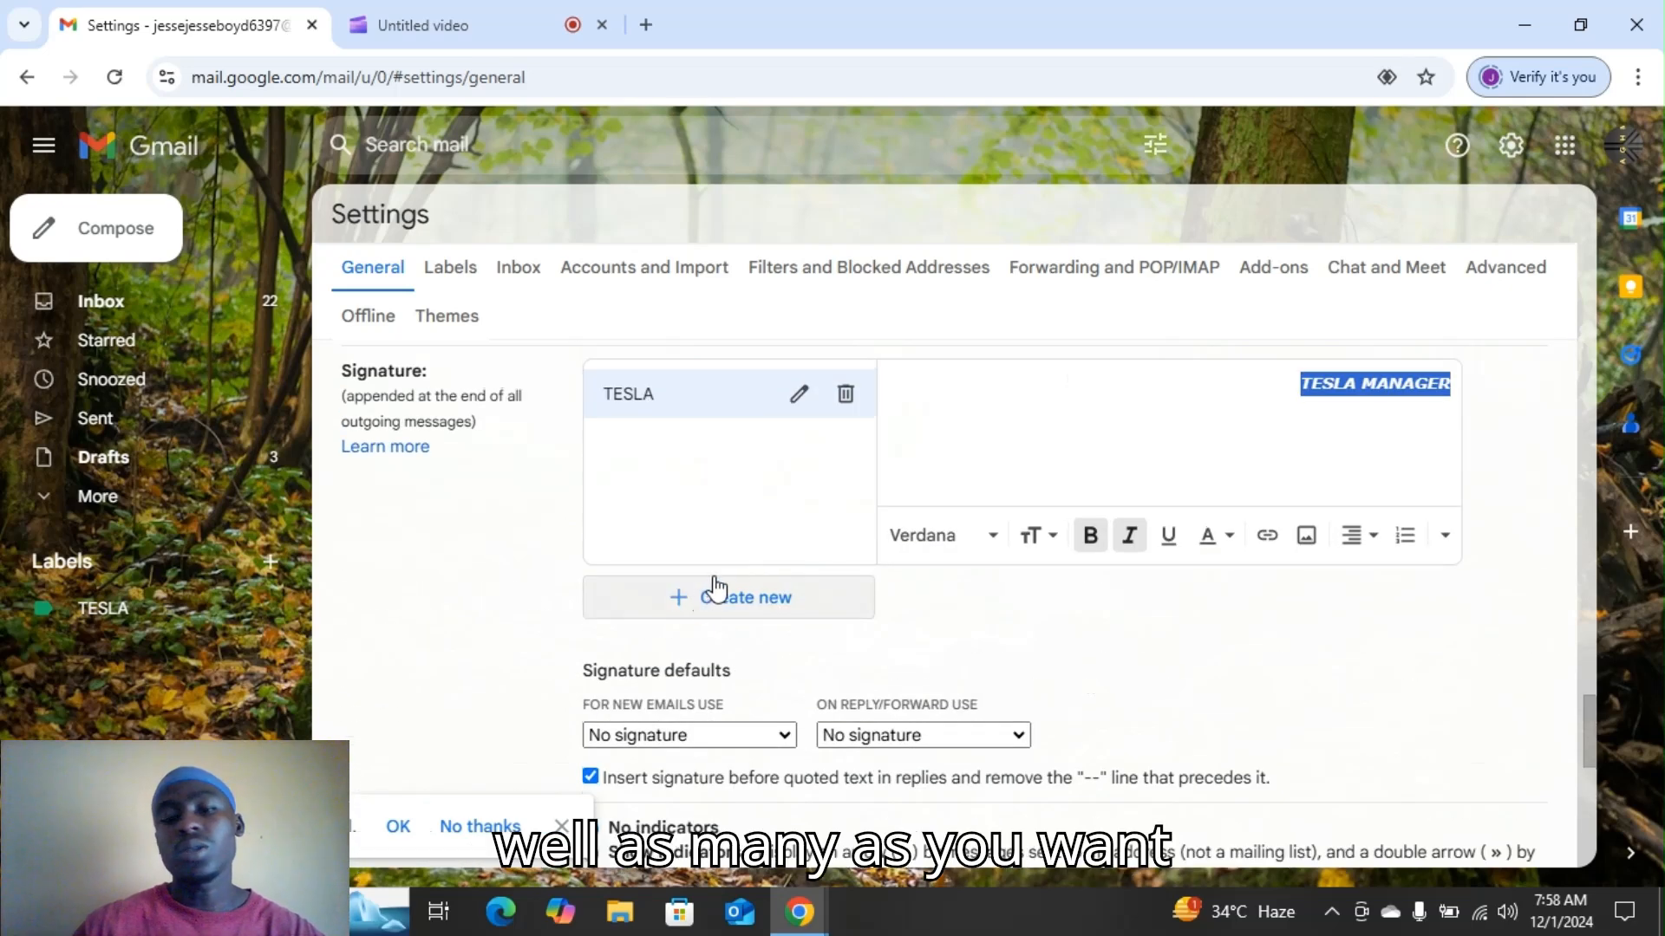
pyautogui.scroll(-2, 723, 577)
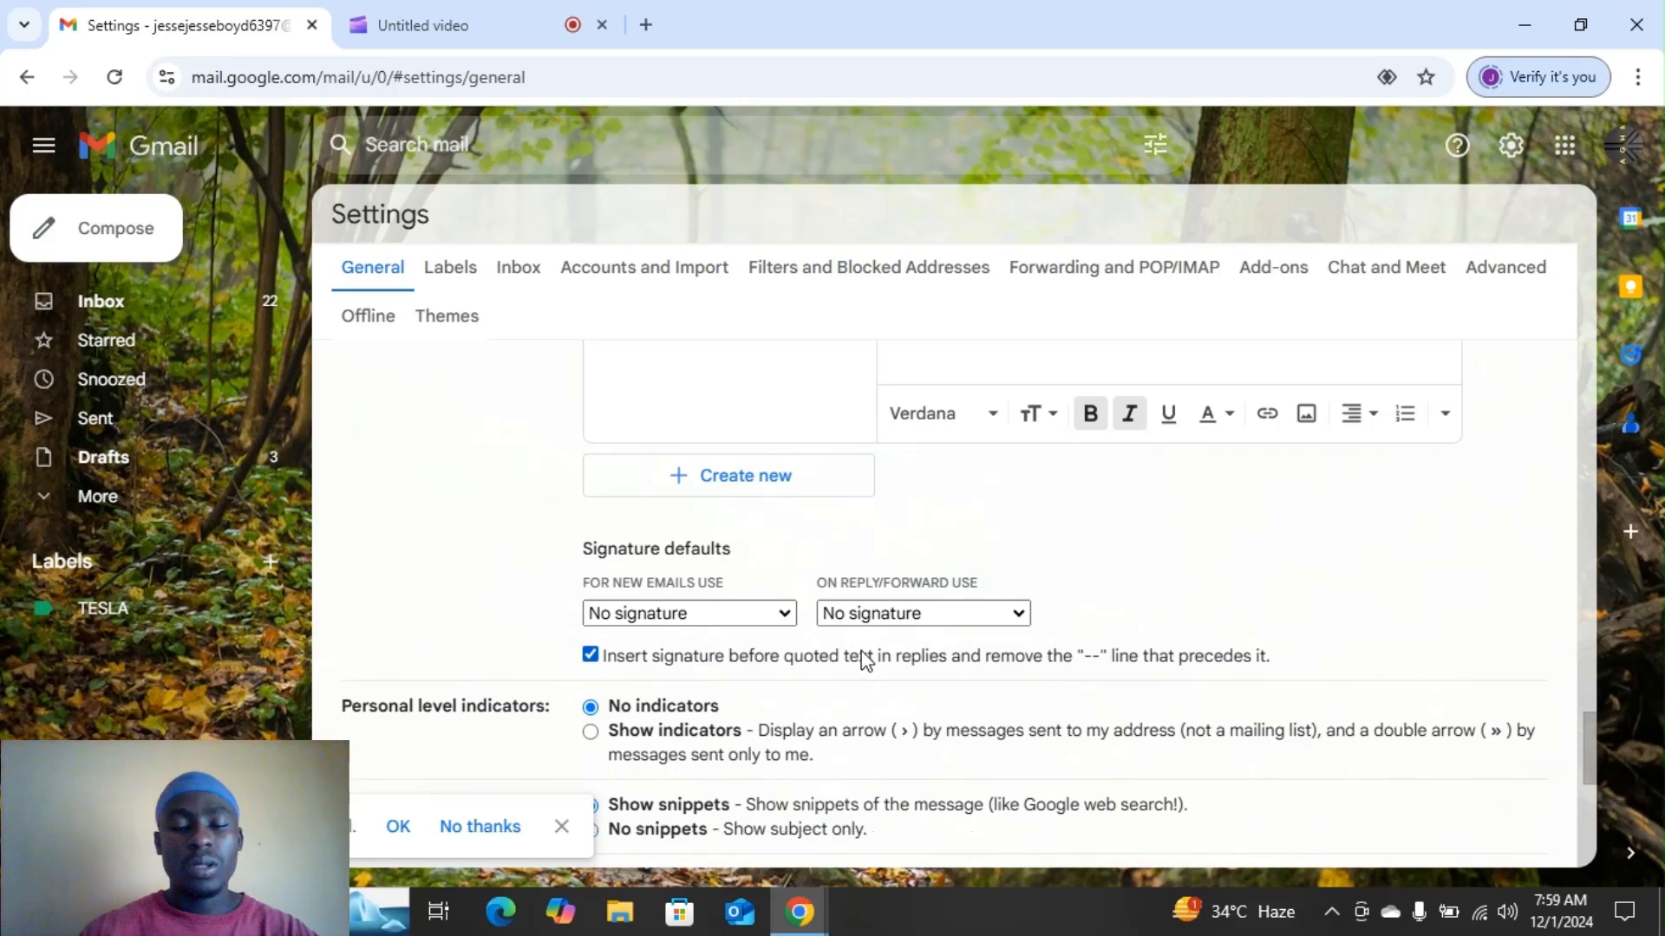
pyautogui.scroll(-7, 862, 659)
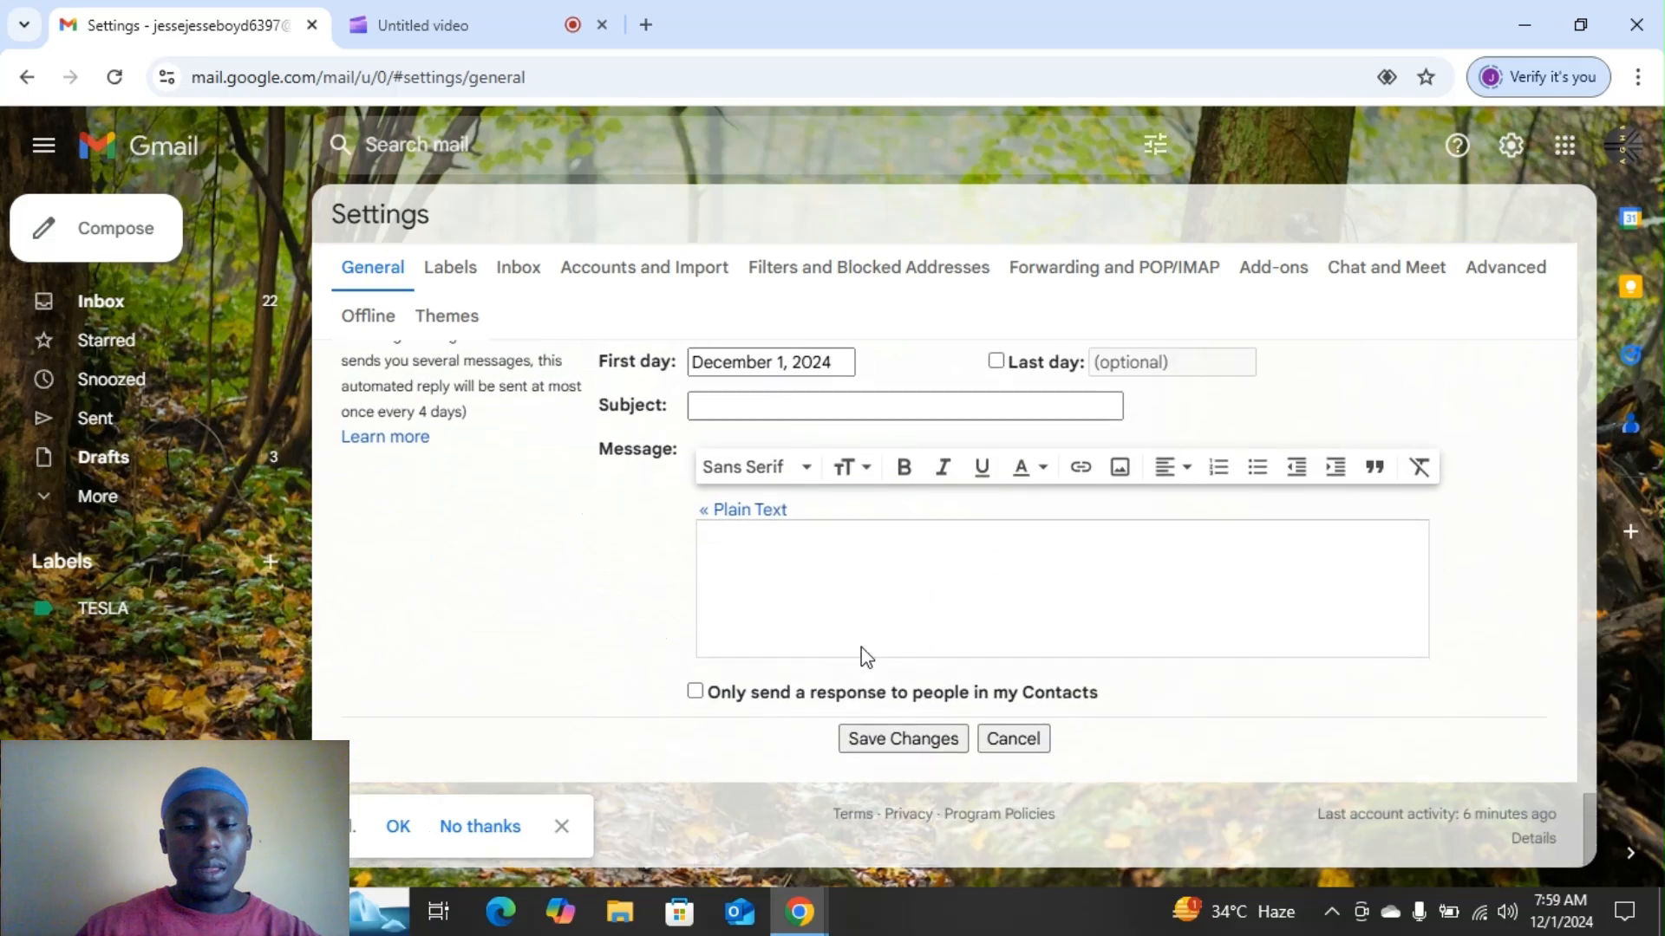
pyautogui.click(888, 738)
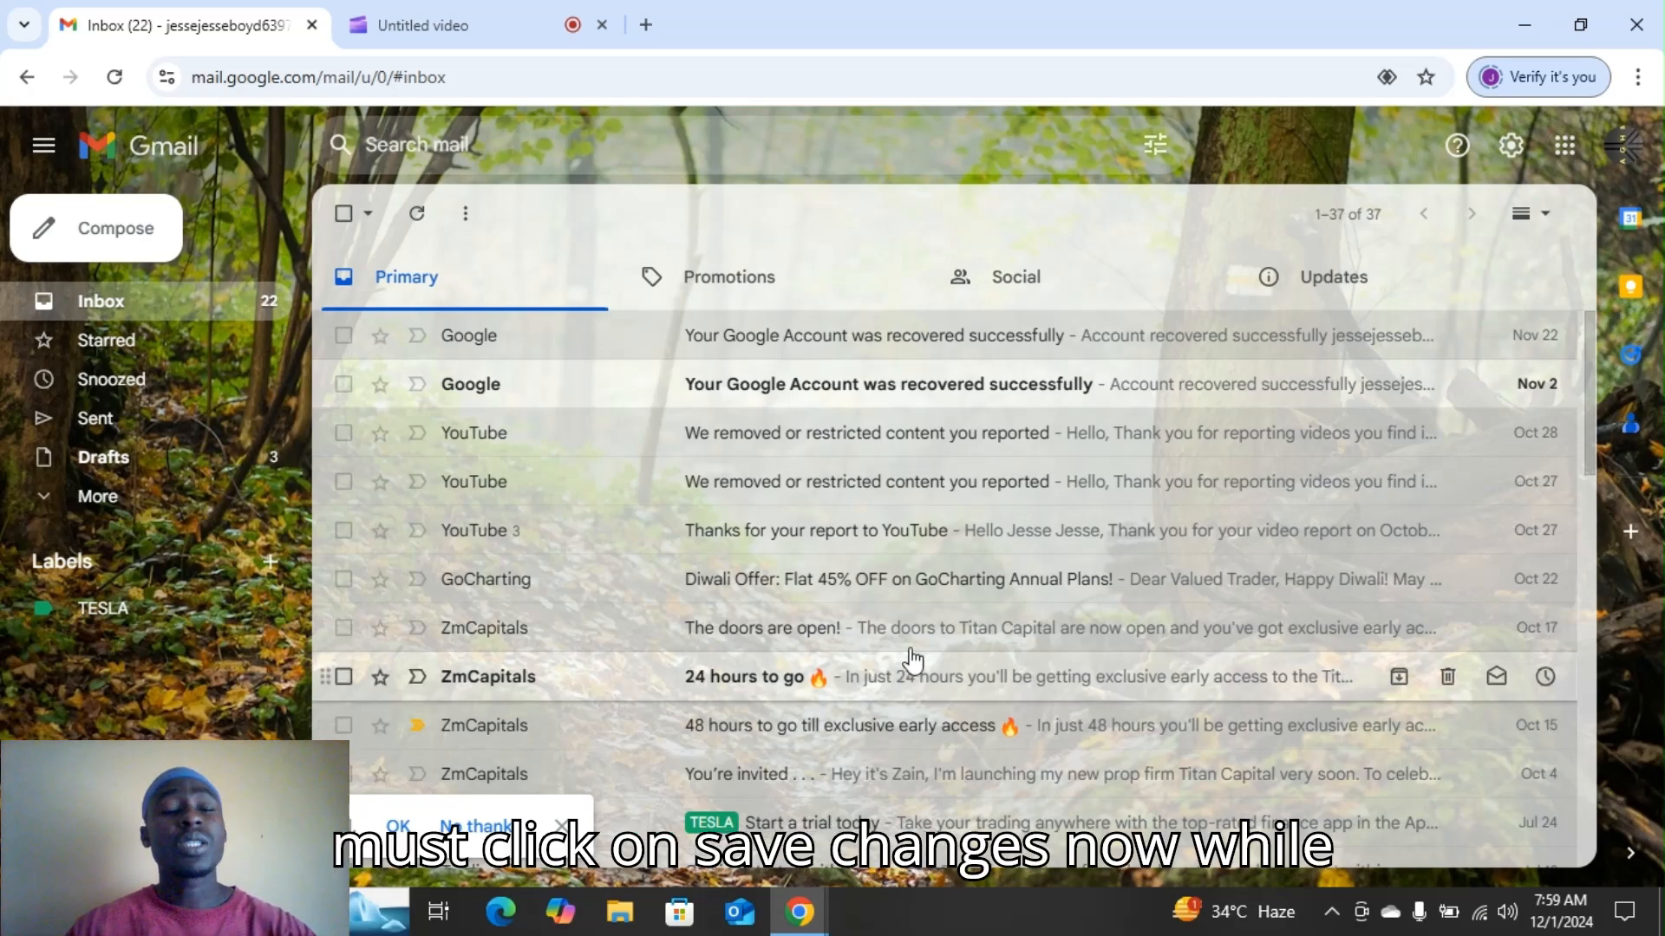
# Insert the TESLA signature into a new message and close the message
pyautogui.click(131, 236)
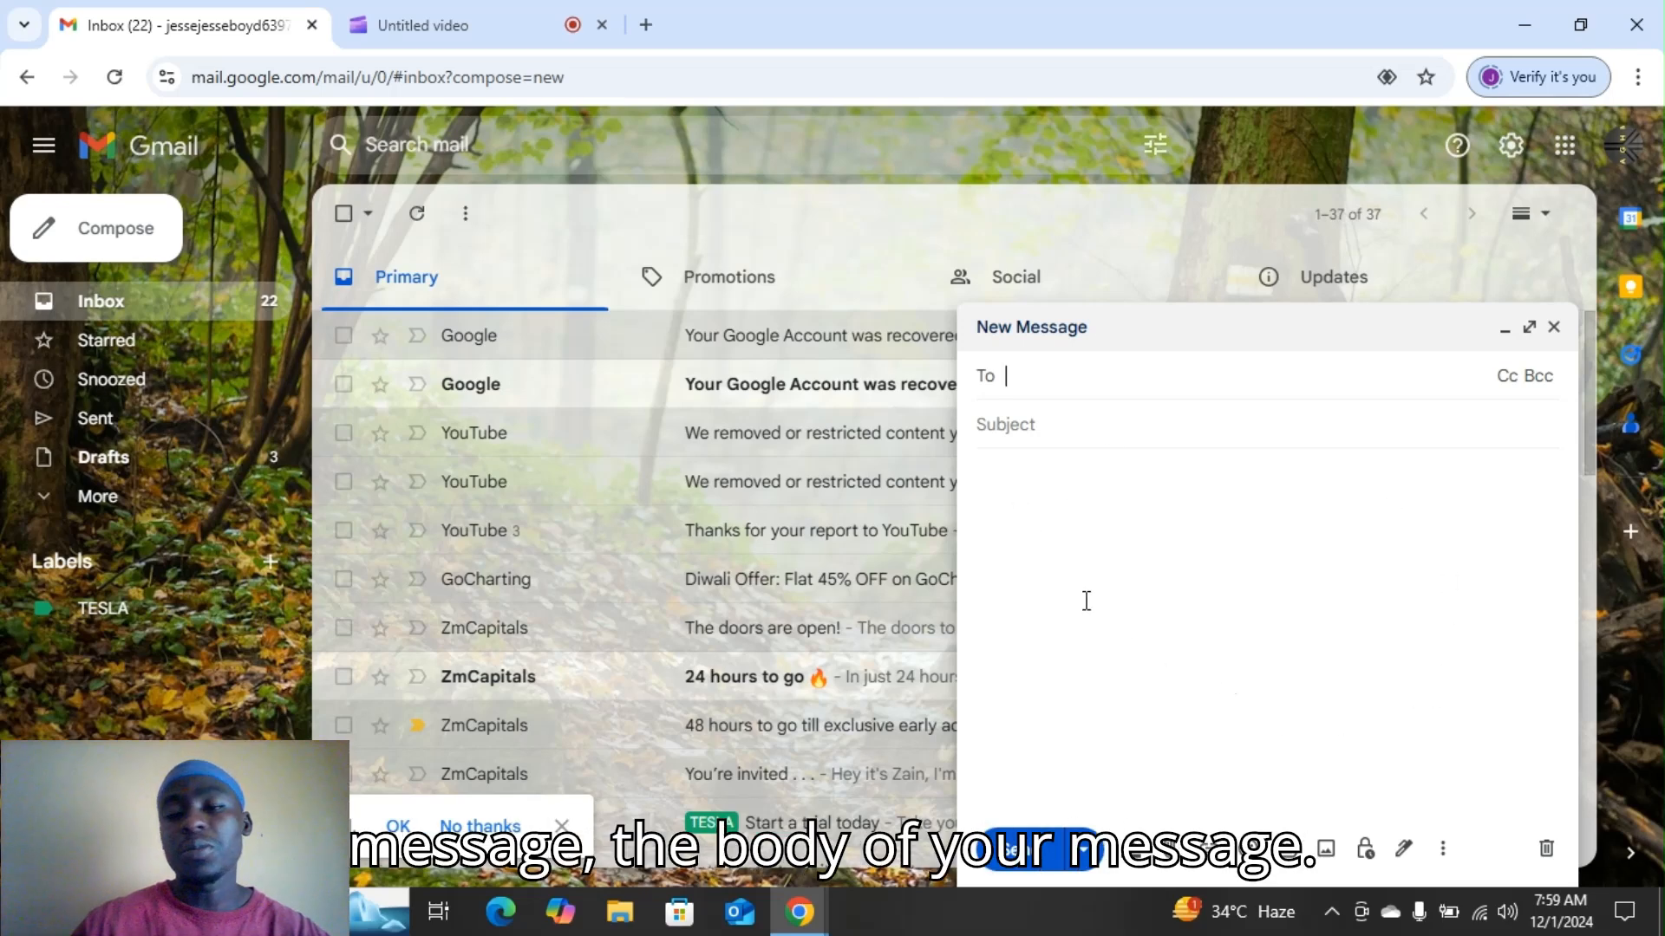
pyautogui.click(1402, 850)
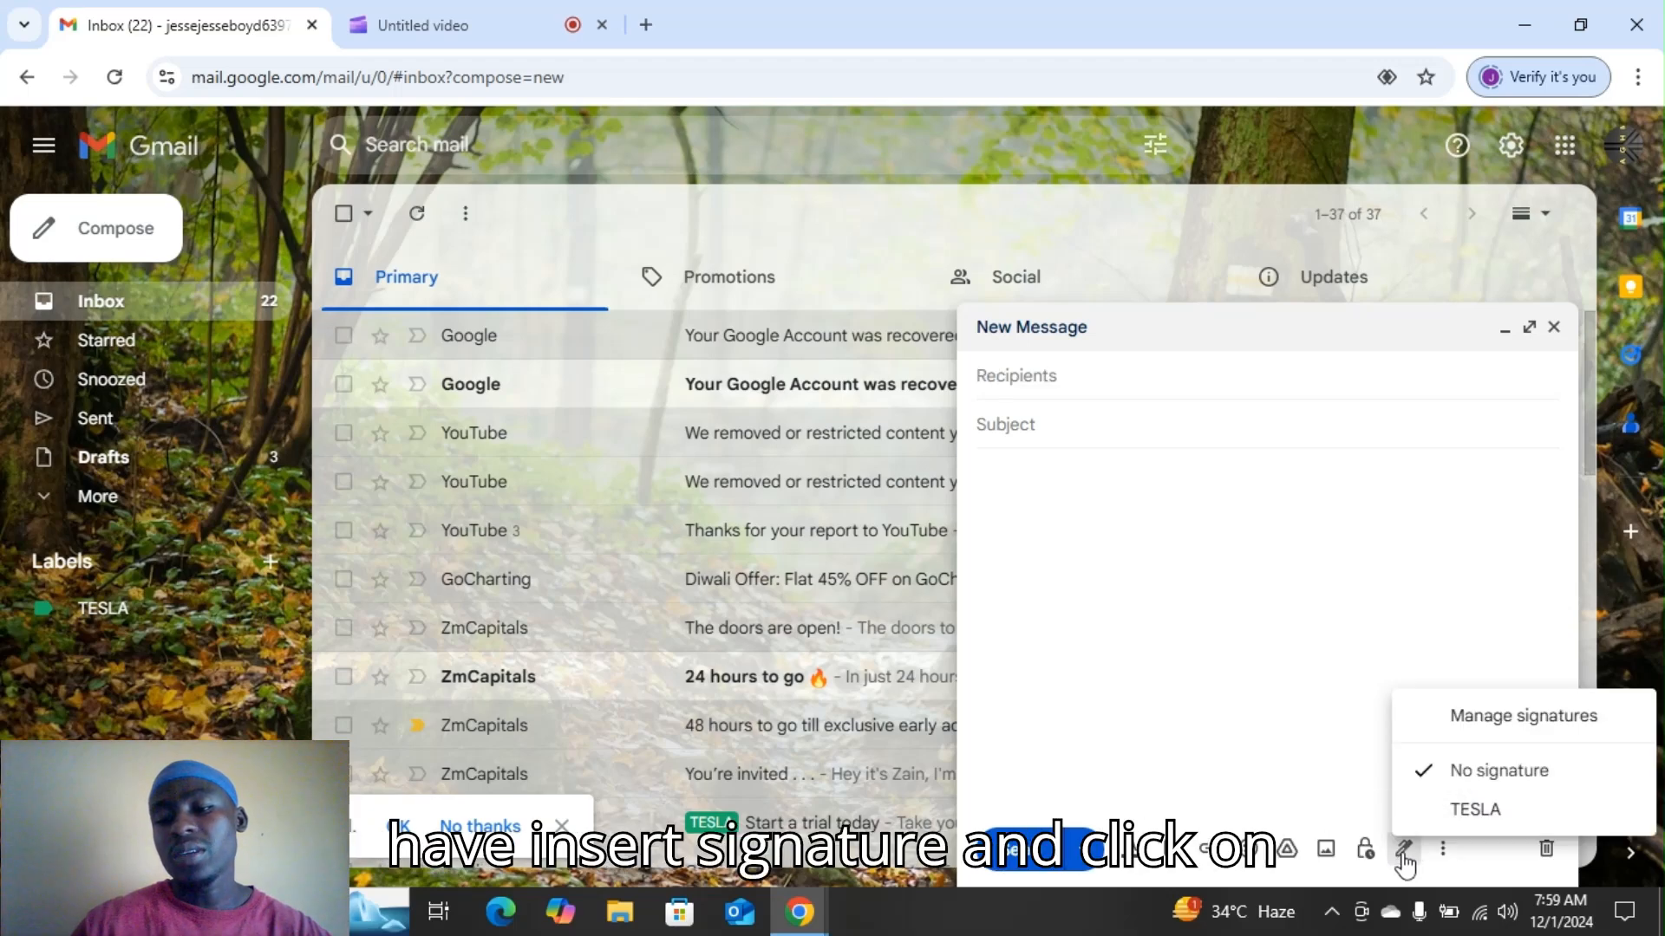
pyautogui.click(1439, 811)
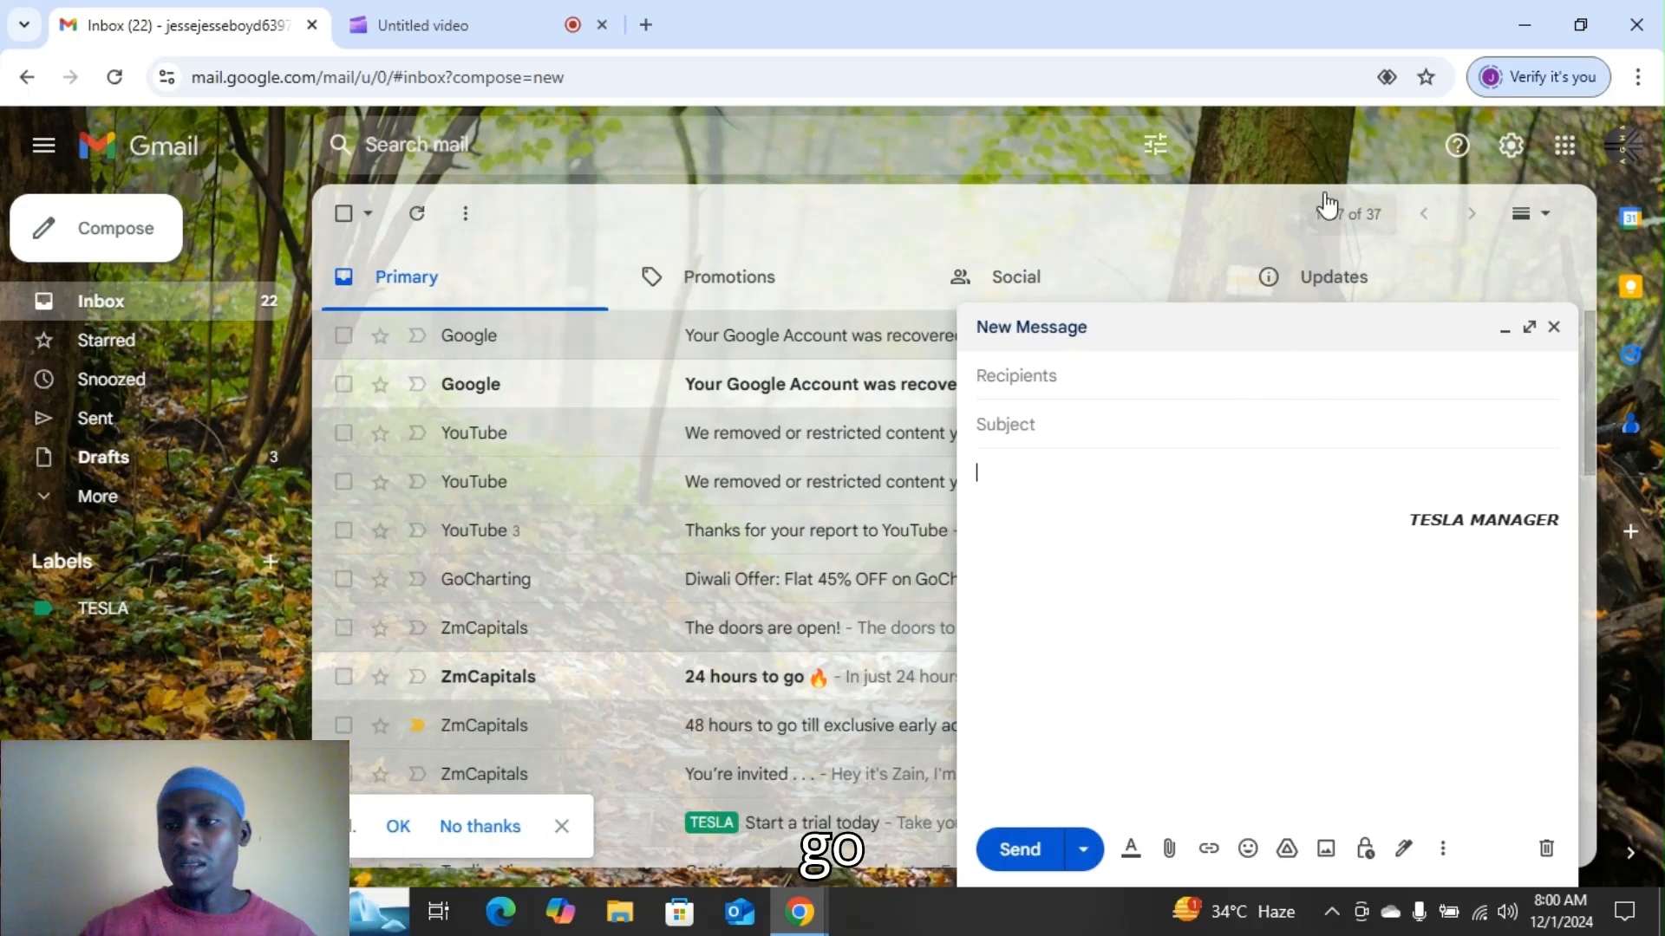
pyautogui.click(1553, 328)
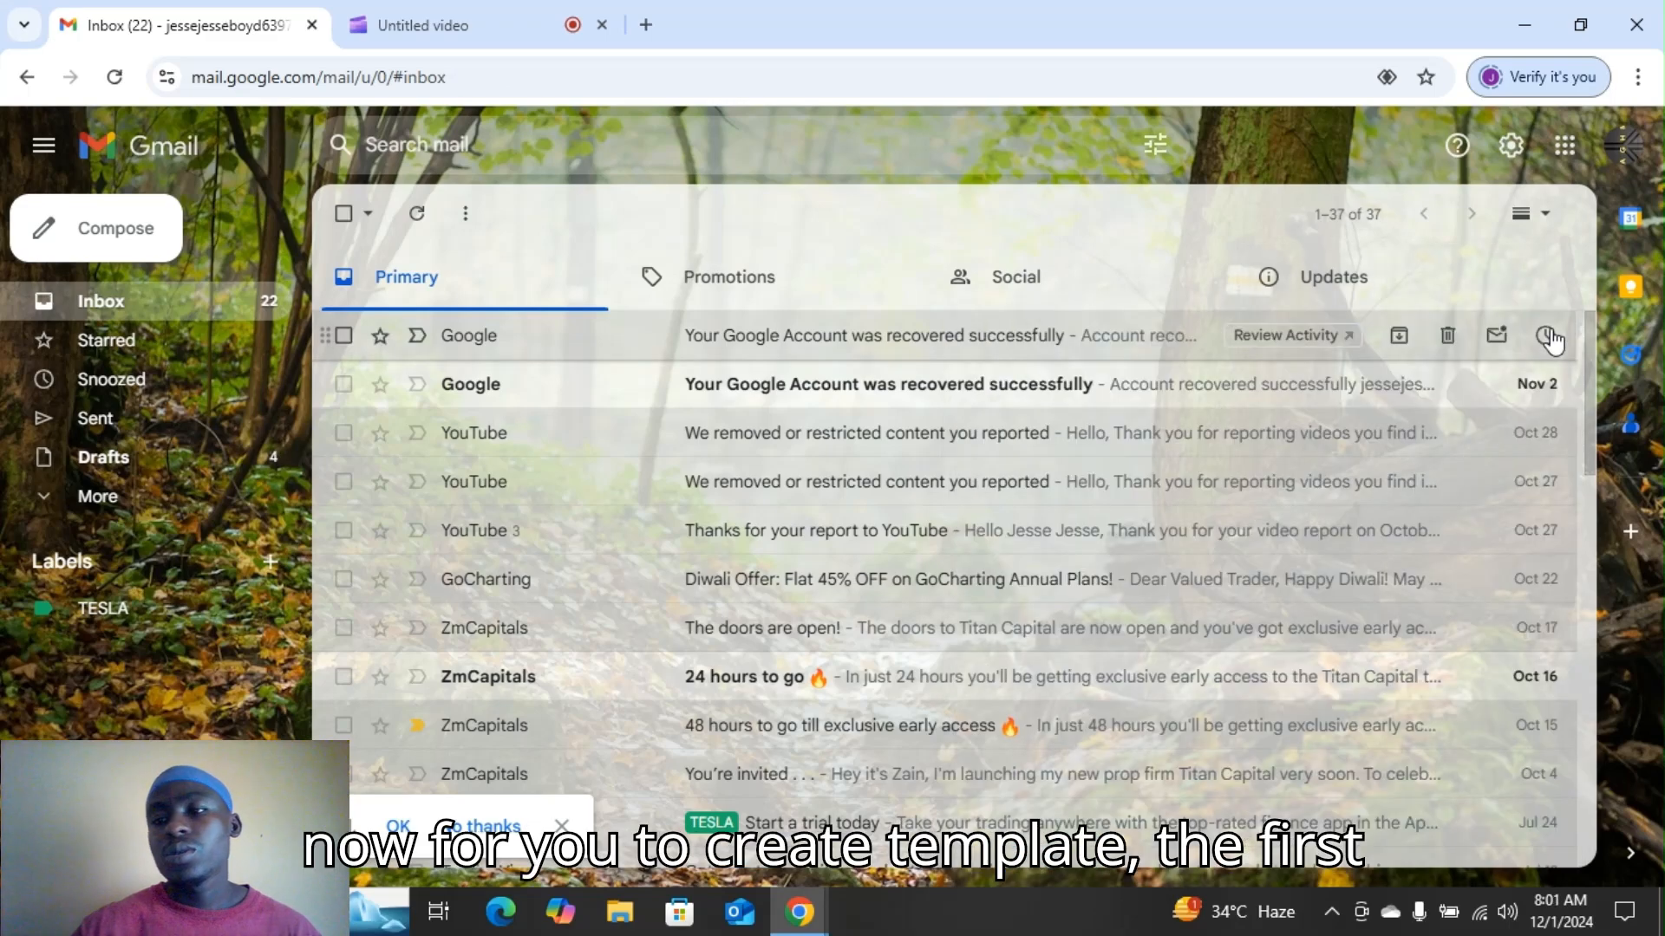
# Check that Templates is enabled in the advanced settings and leave the settings without changing anything
pyautogui.click(1513, 165)
pyautogui.click(1464, 286)
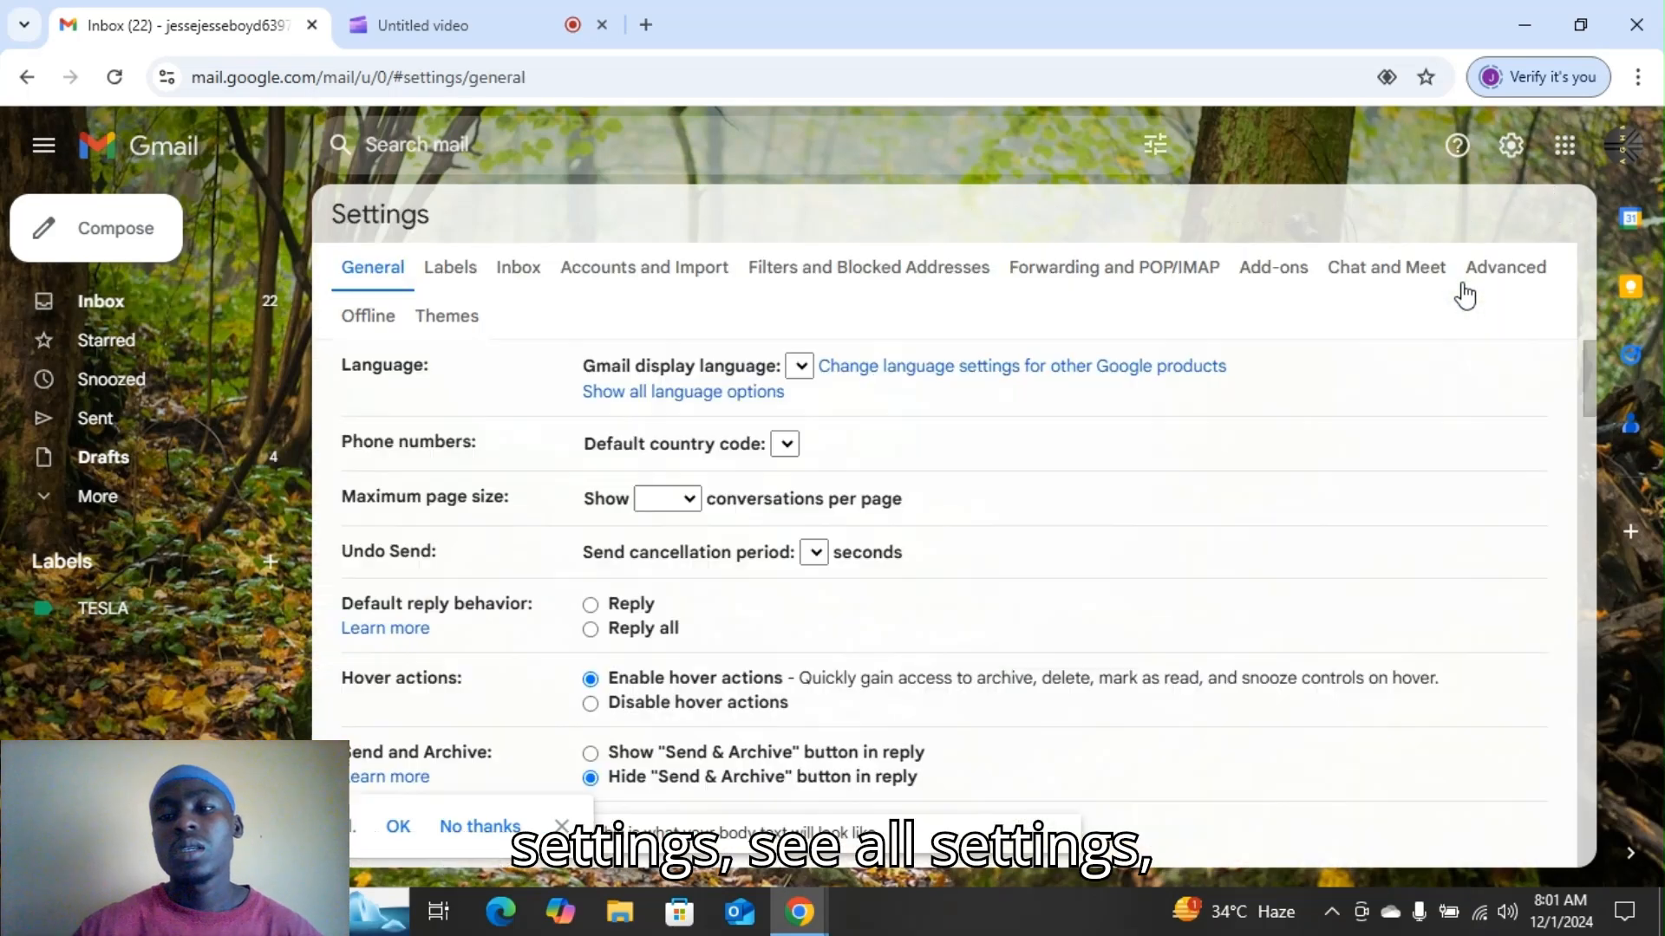
pyautogui.click(1506, 271)
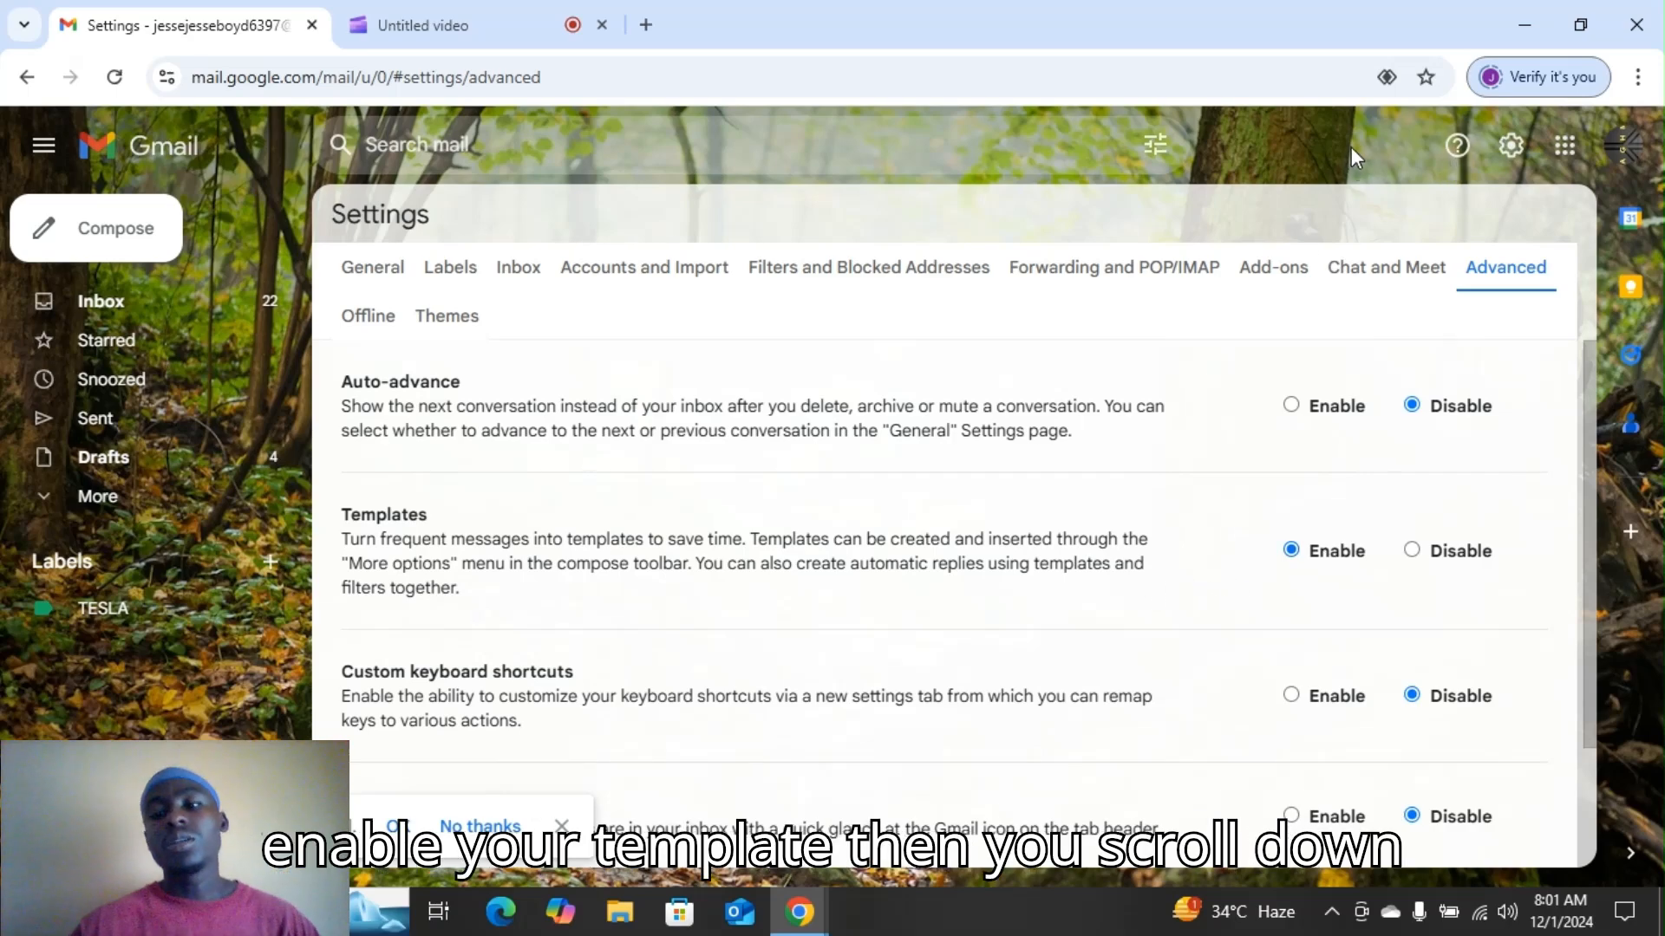
pyautogui.scroll(-2, 948, 605)
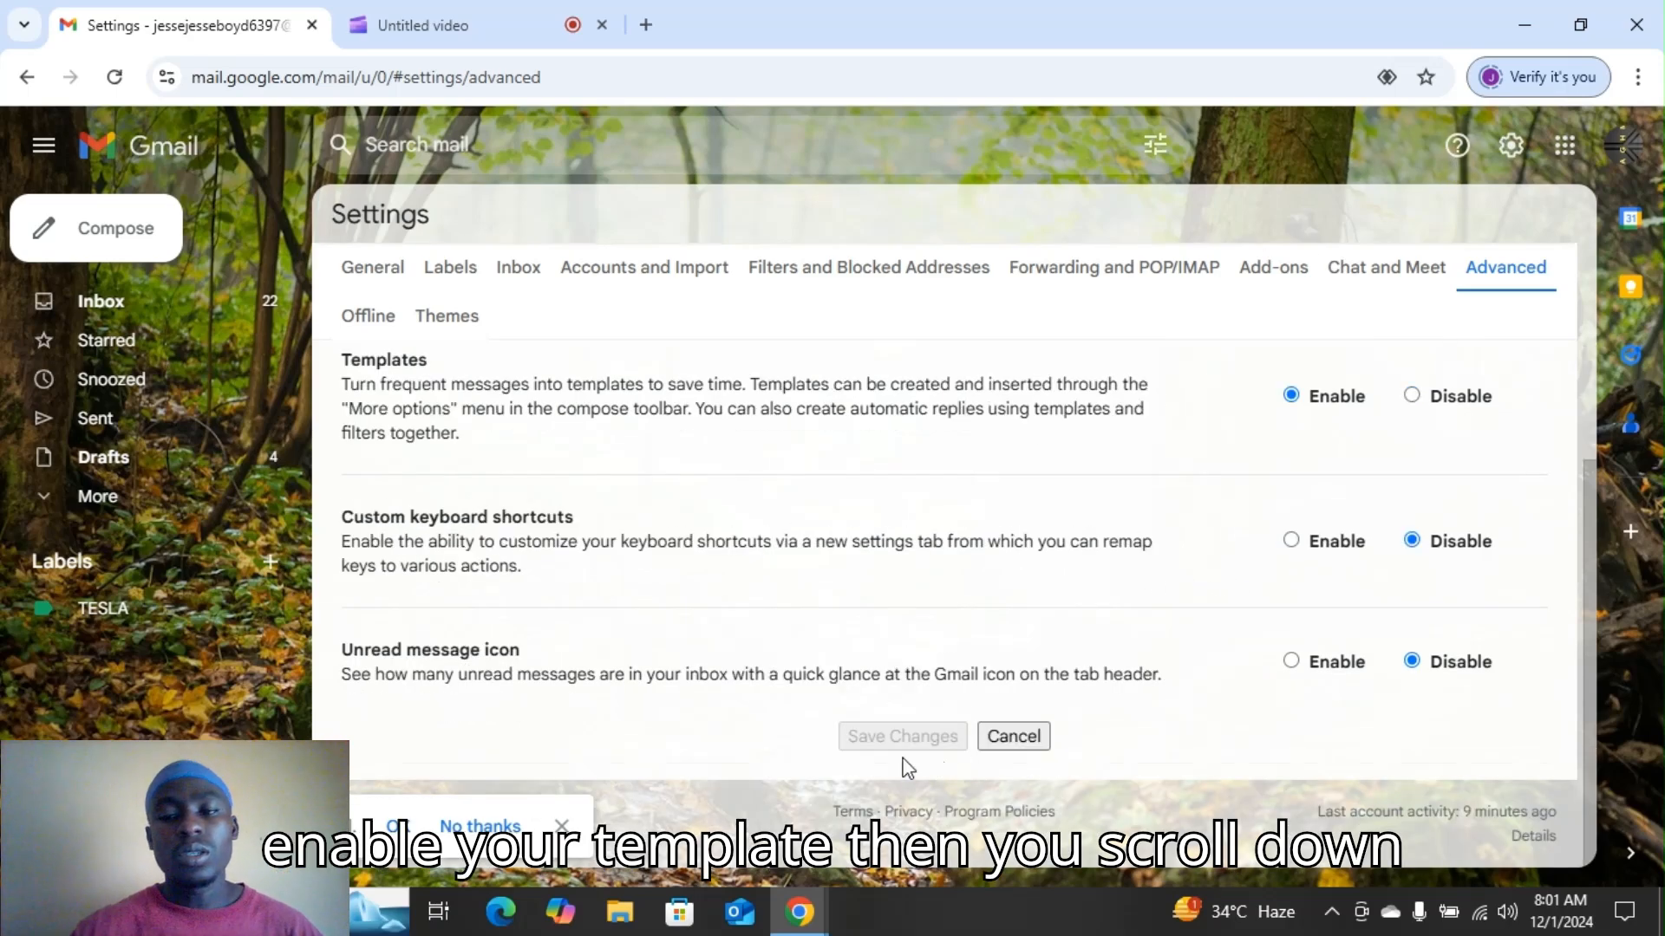
pyautogui.click(1009, 740)
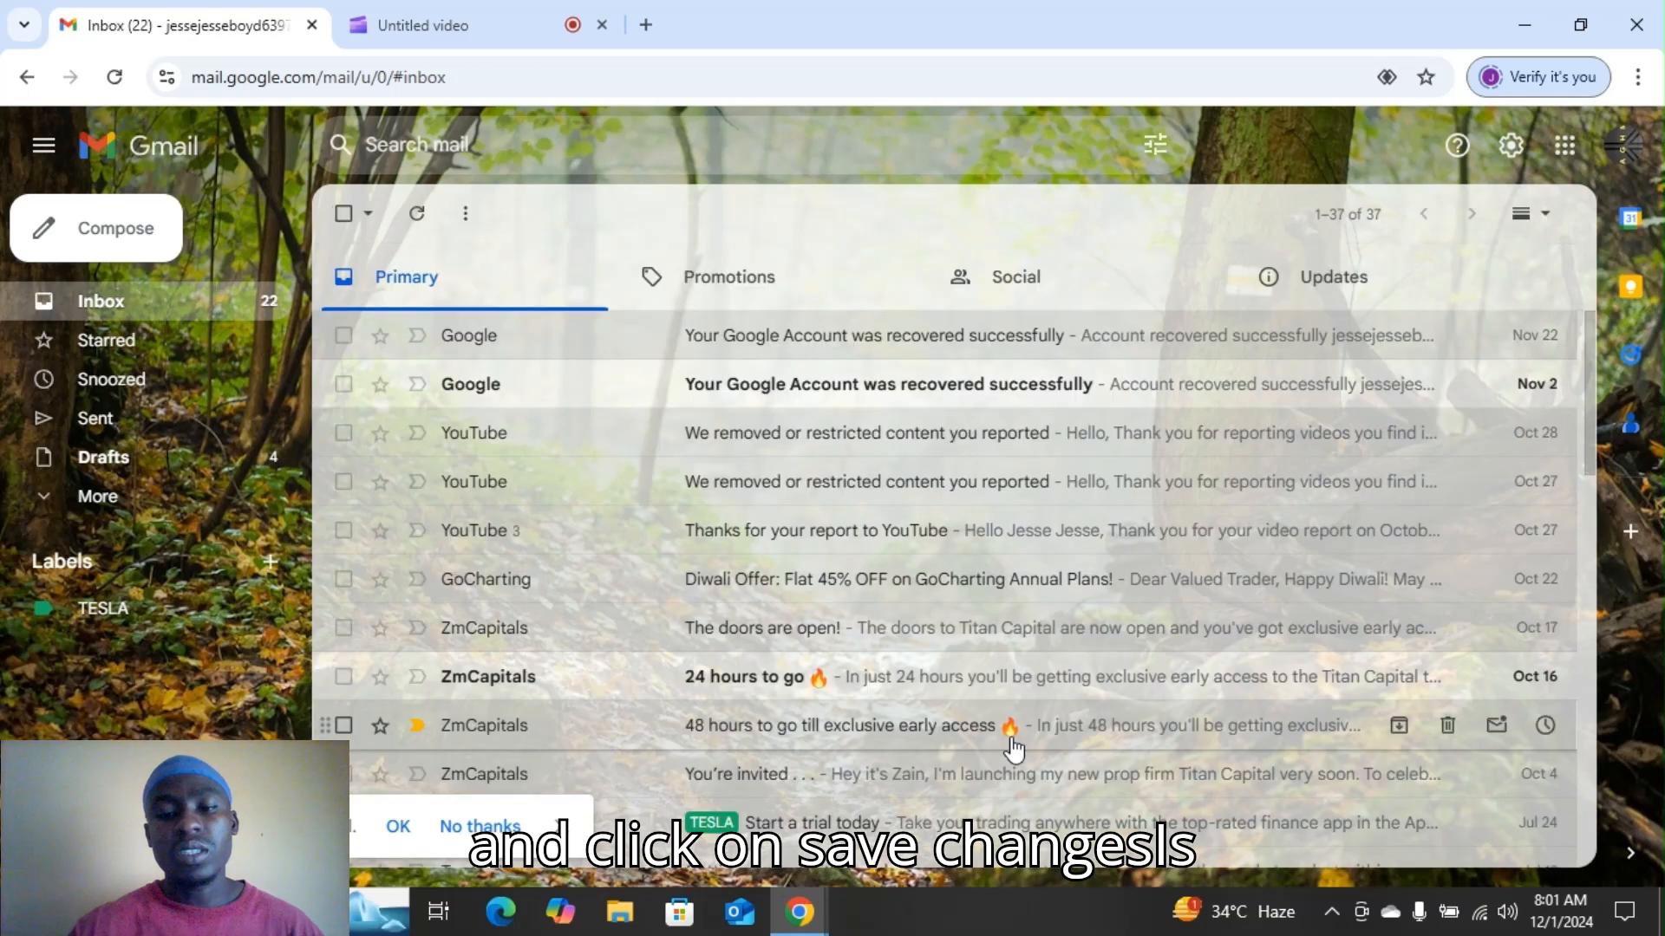
# Start a new message with the subject "Welcome message"
pyautogui.click(97, 259)
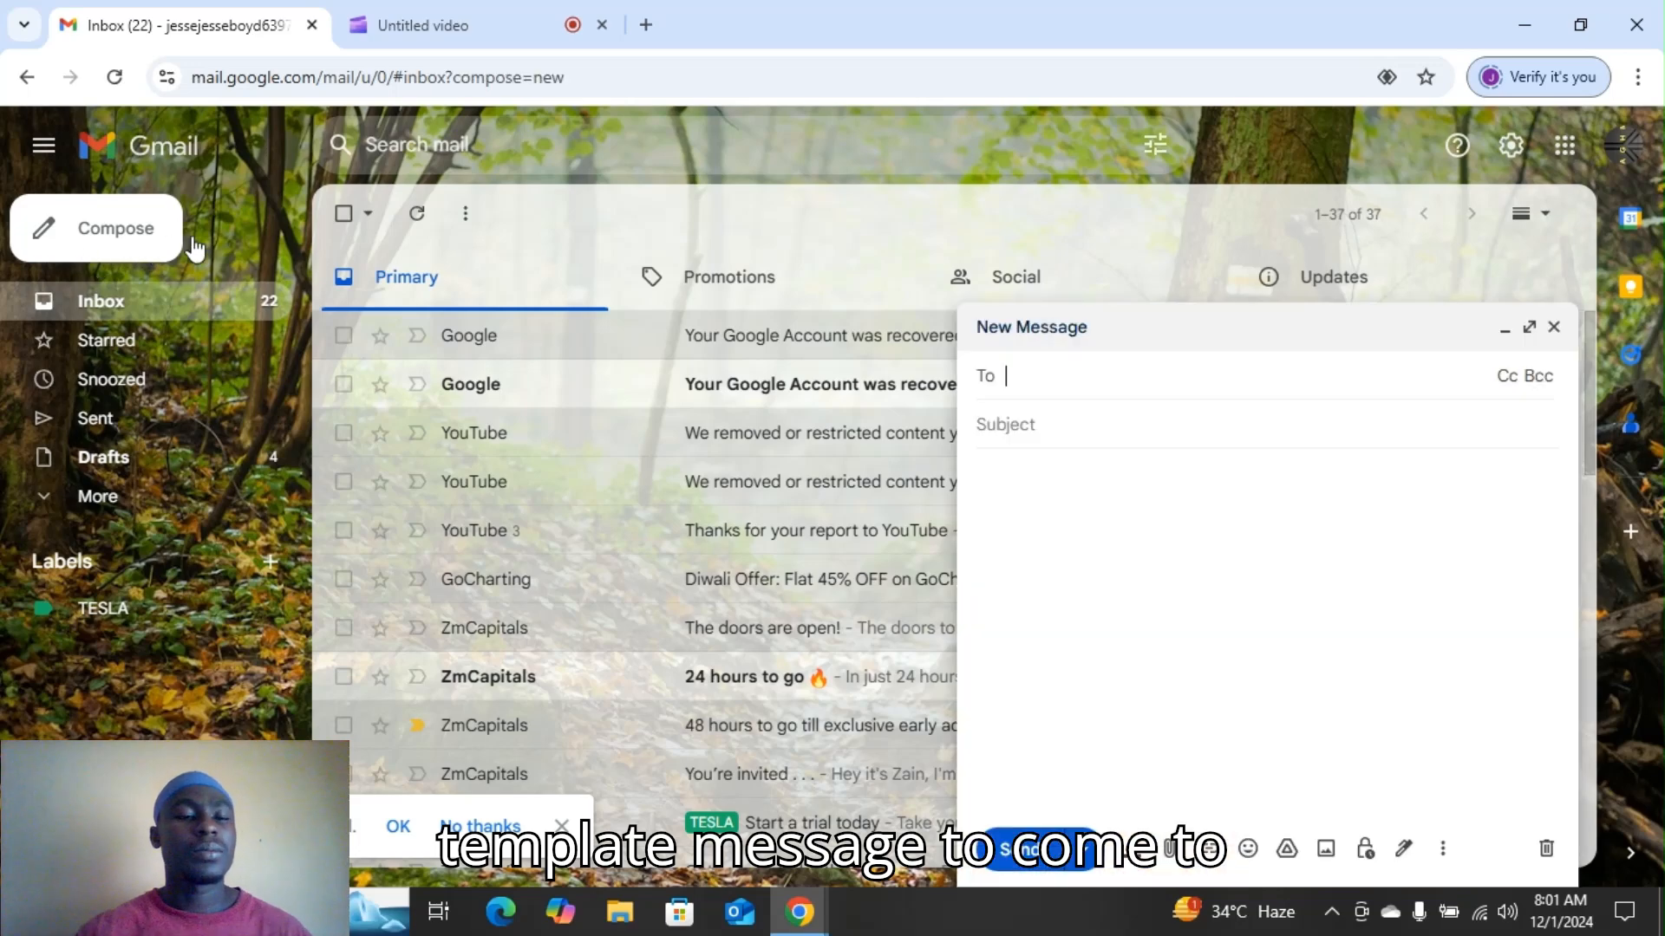
pyautogui.click(1026, 425)
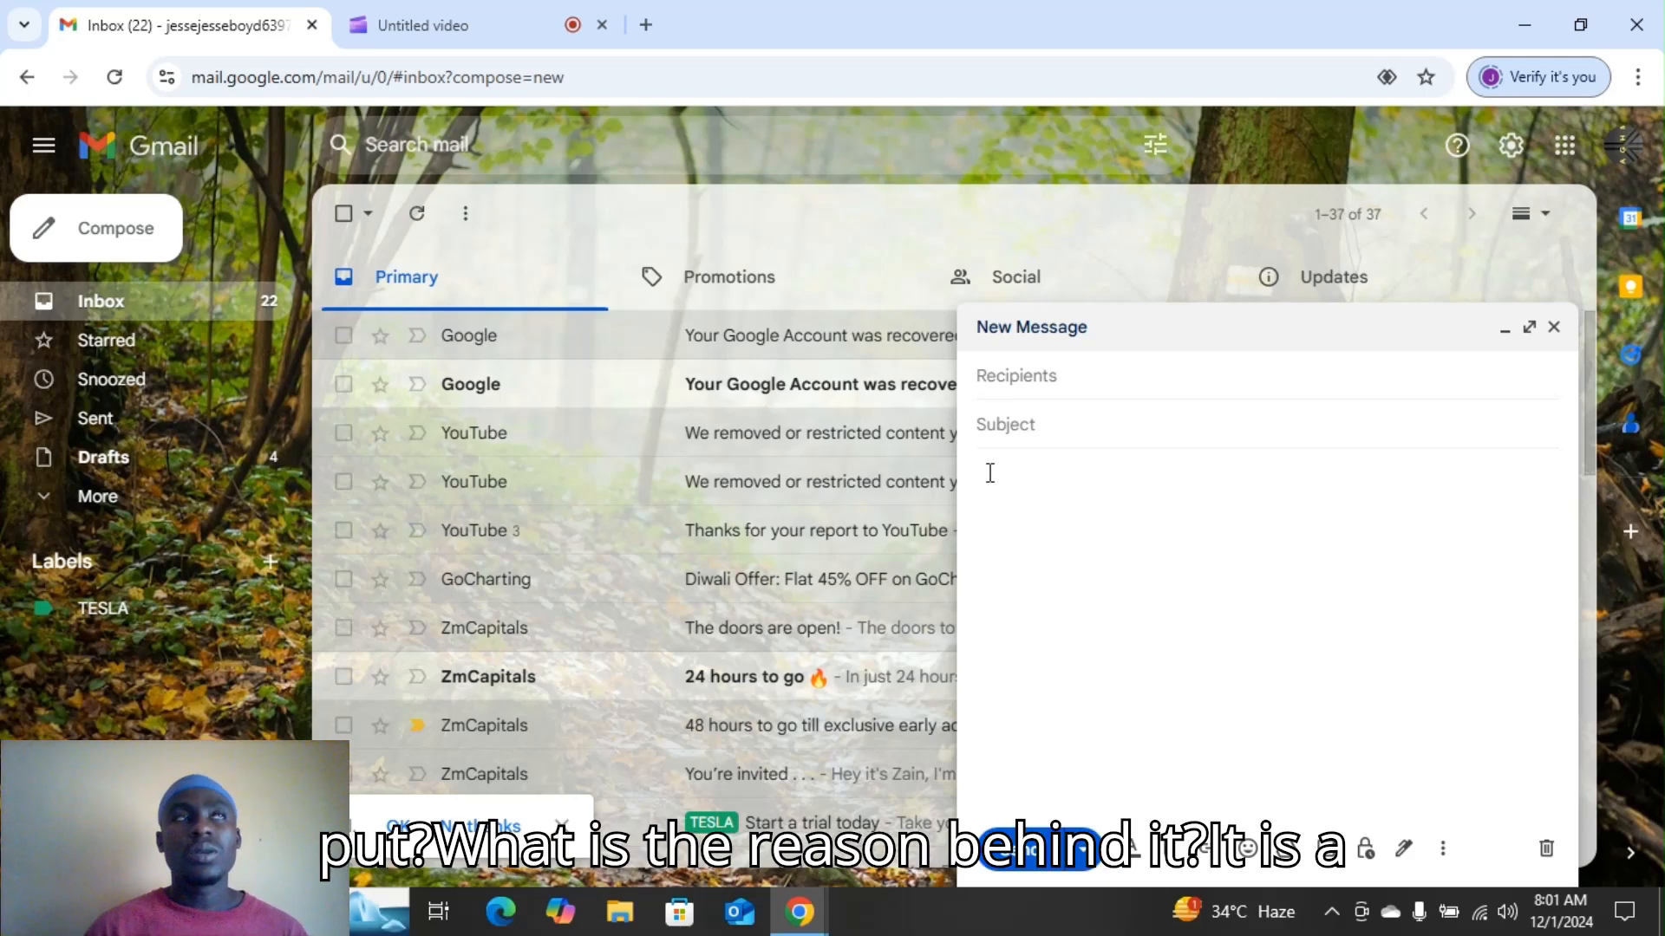
pyautogui.write('W')
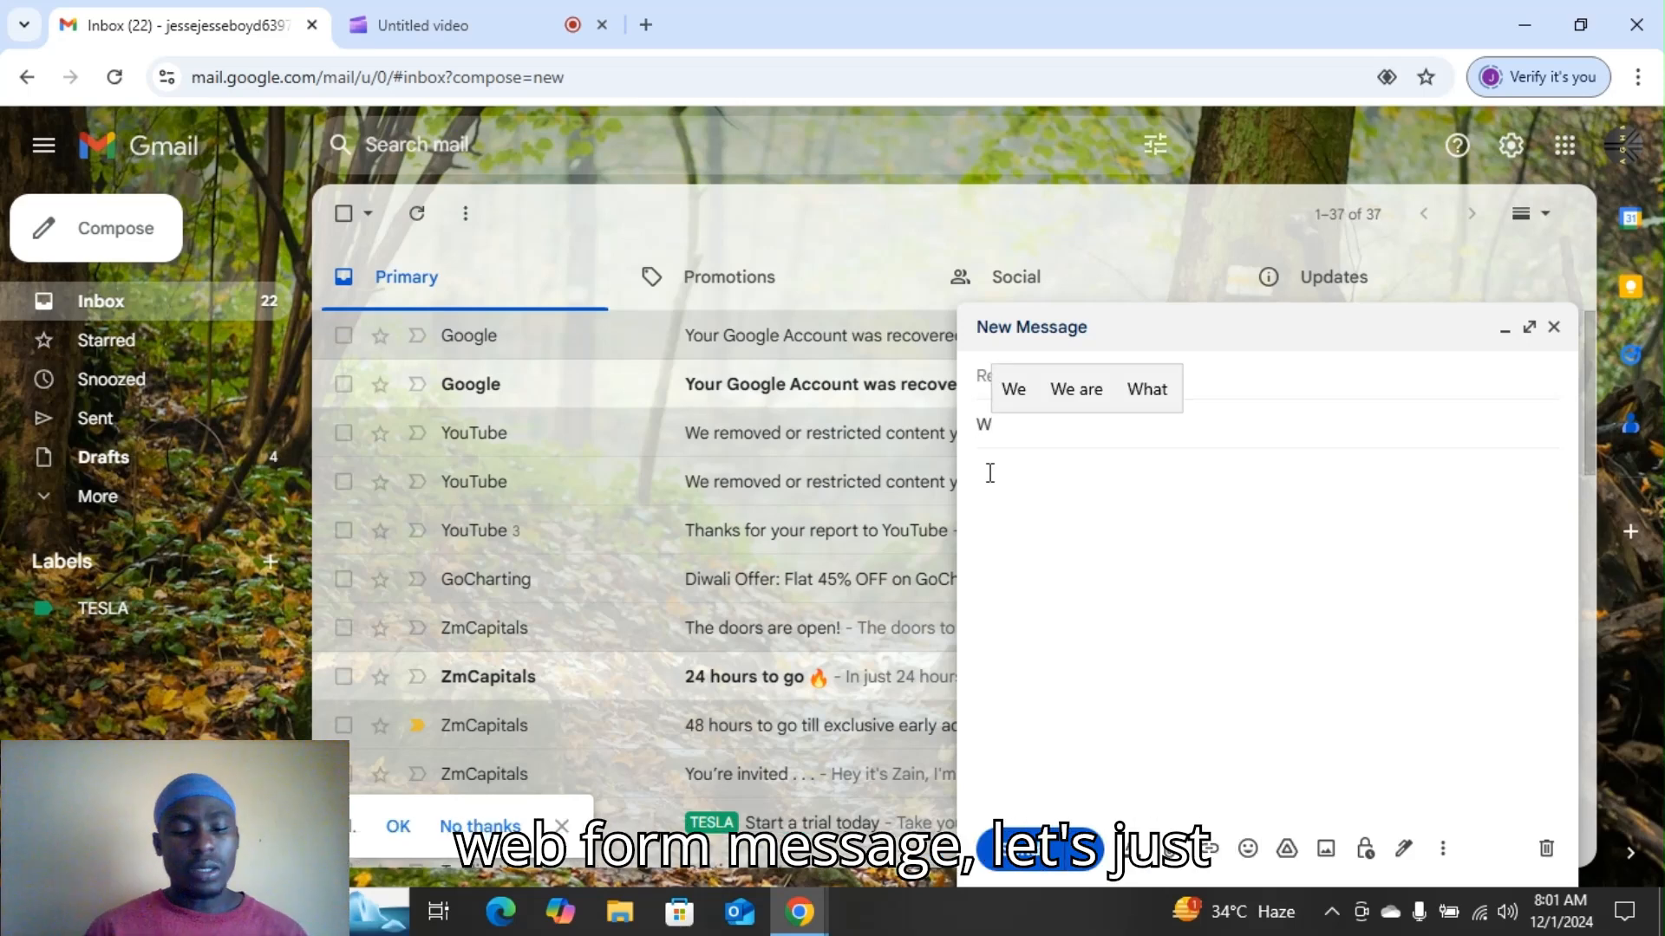
pyautogui.write('elcome ')
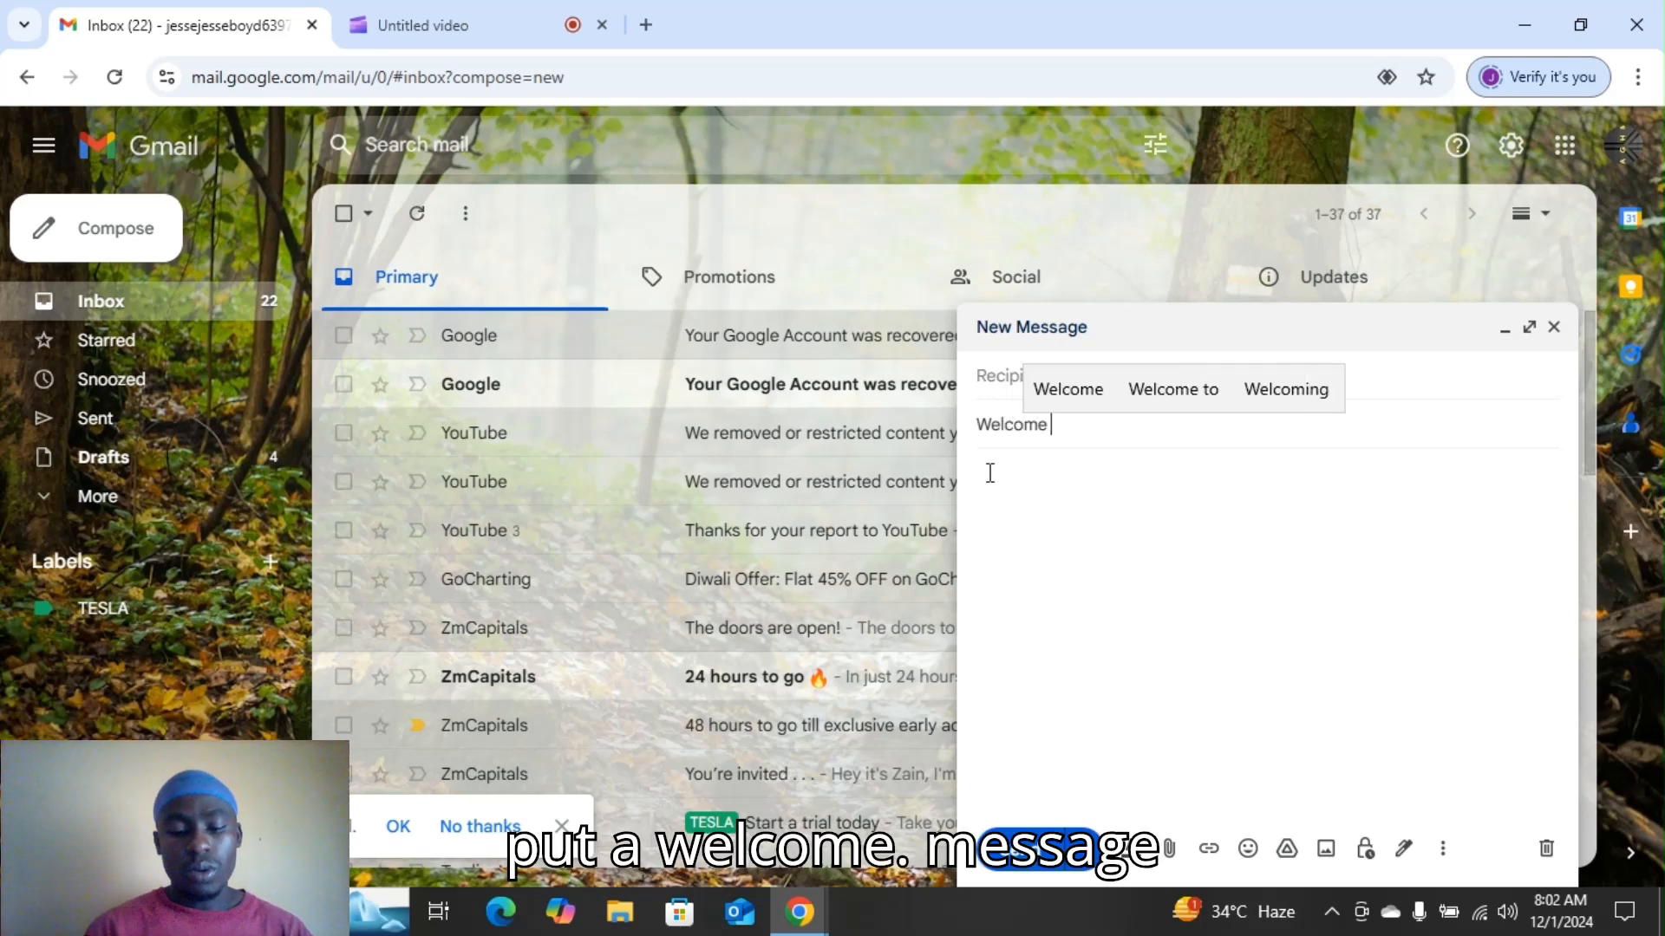
pyautogui.write('message')
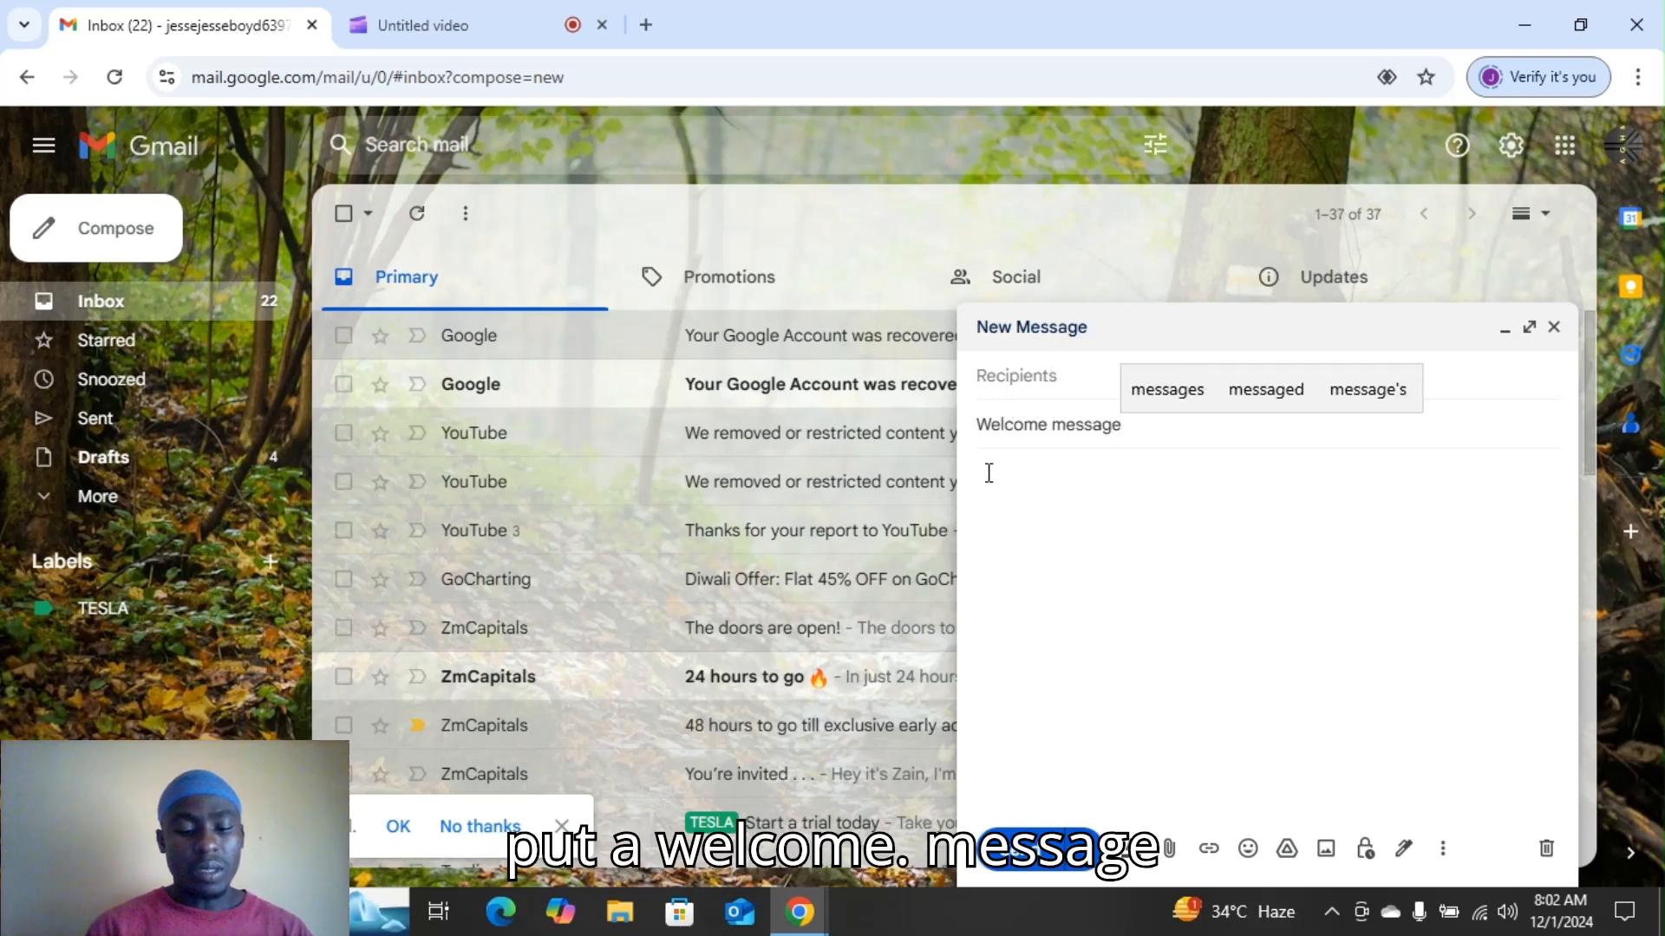
# Write the message body "i welcome you our newsletter, thanks for subscribing."
pyautogui.click(979, 467)
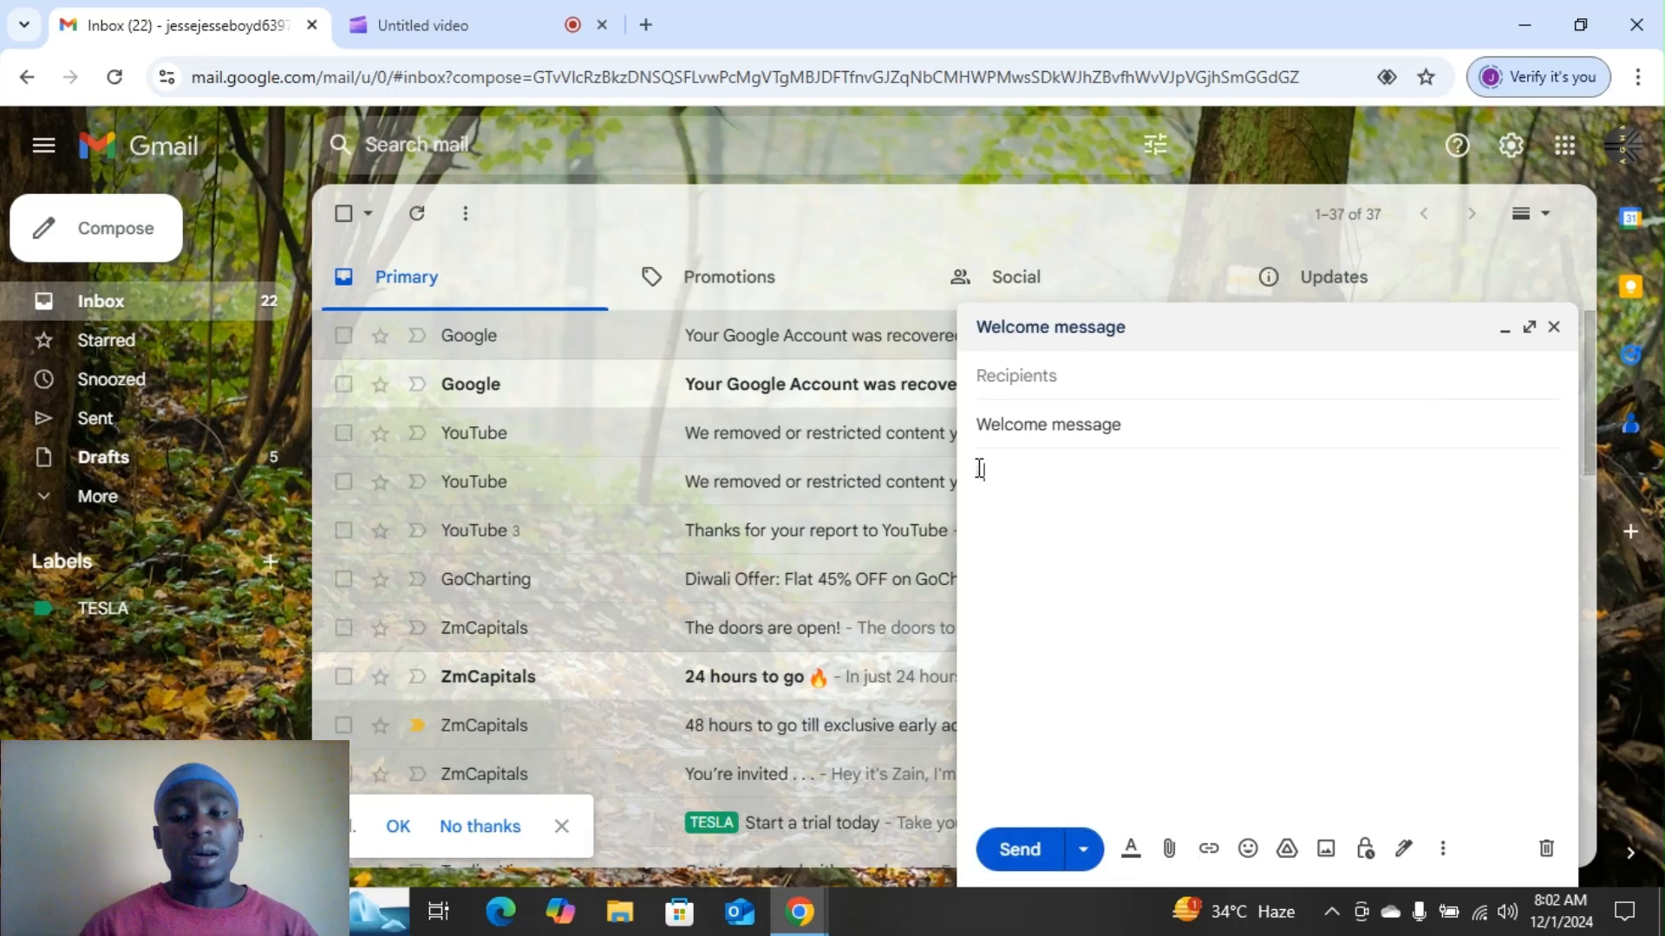
pyautogui.write('welcome')
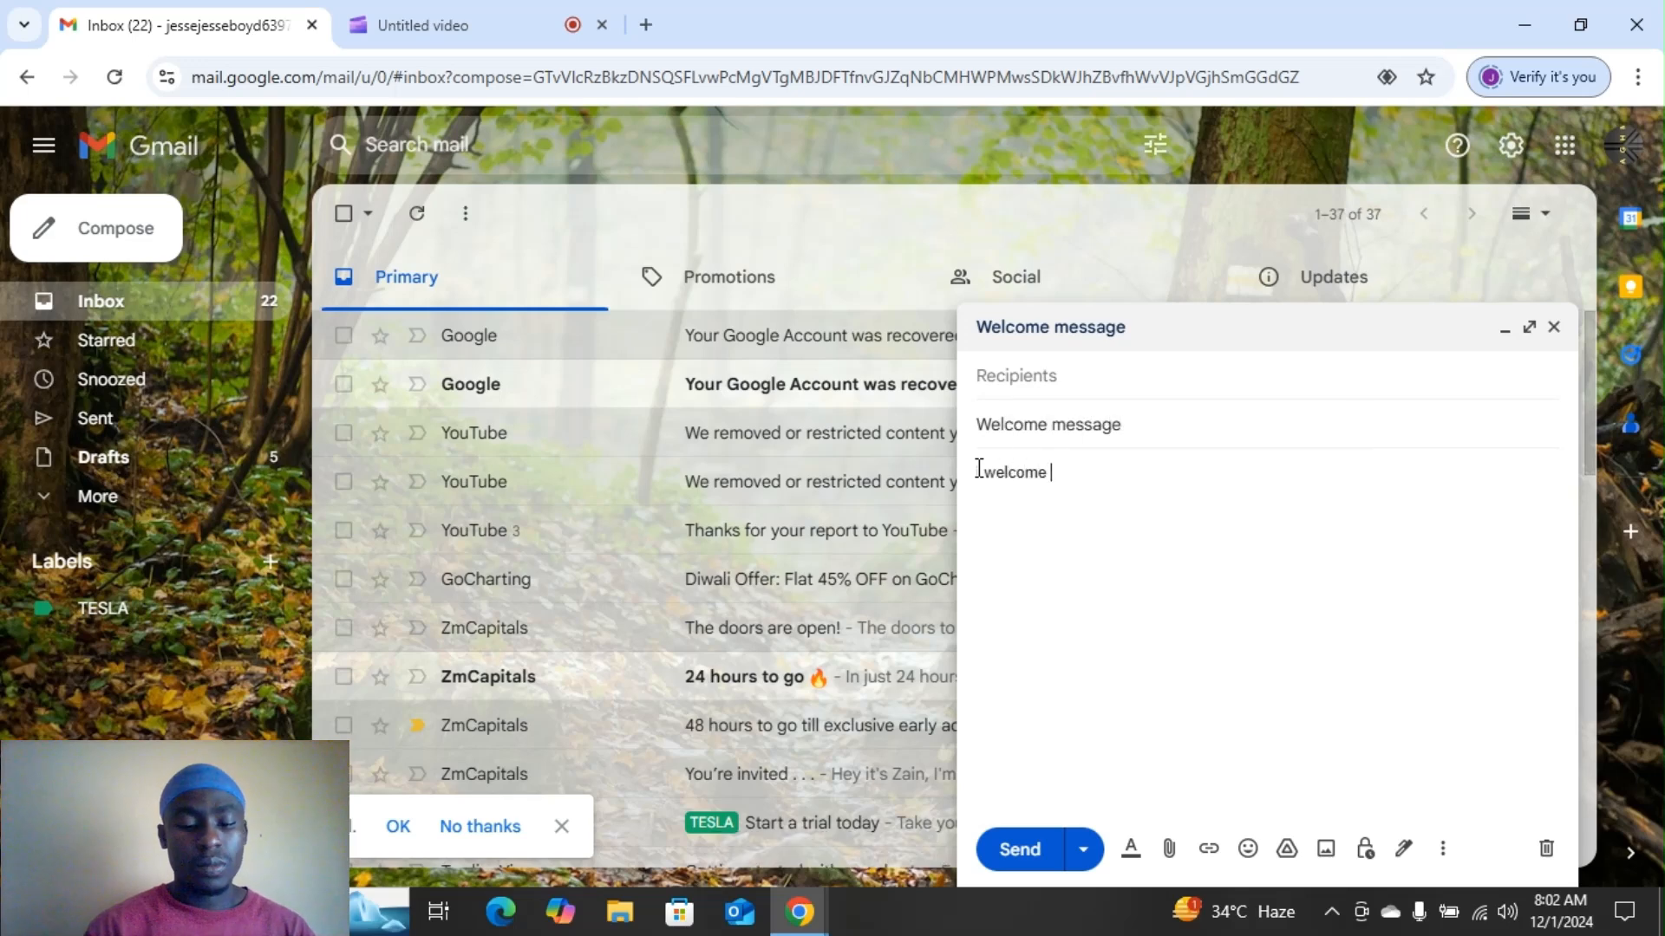
pyautogui.press('BackSpace')
pyautogui.press('BackSpace')
pyautogui.press('BackSpace')
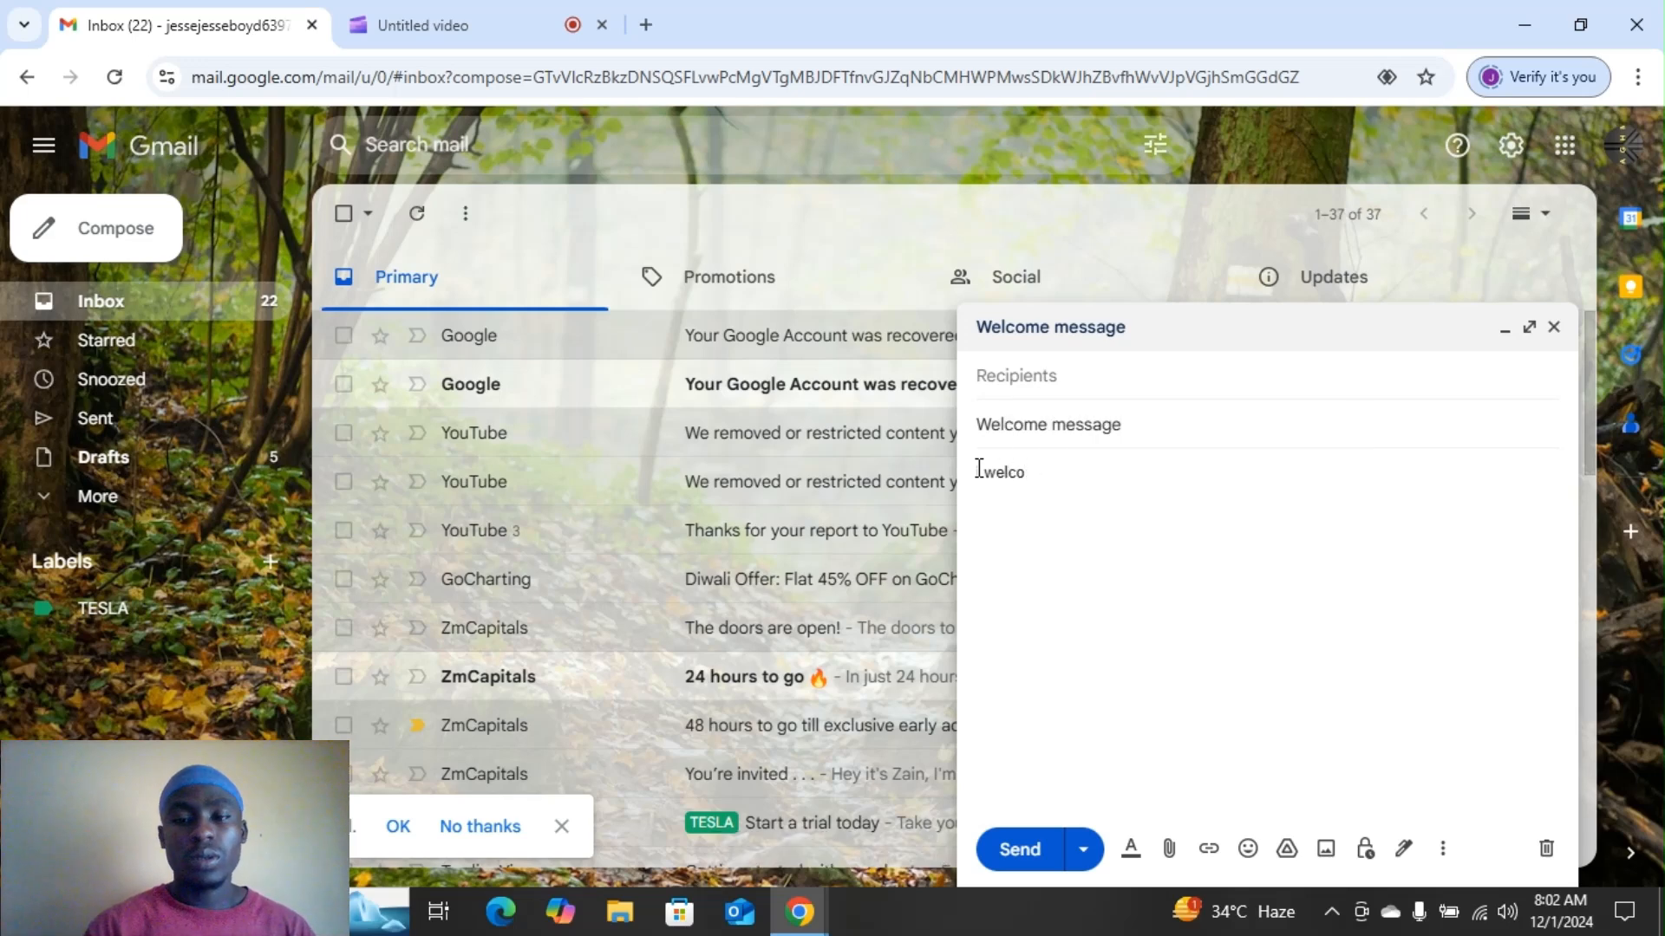
pyautogui.write('me y')
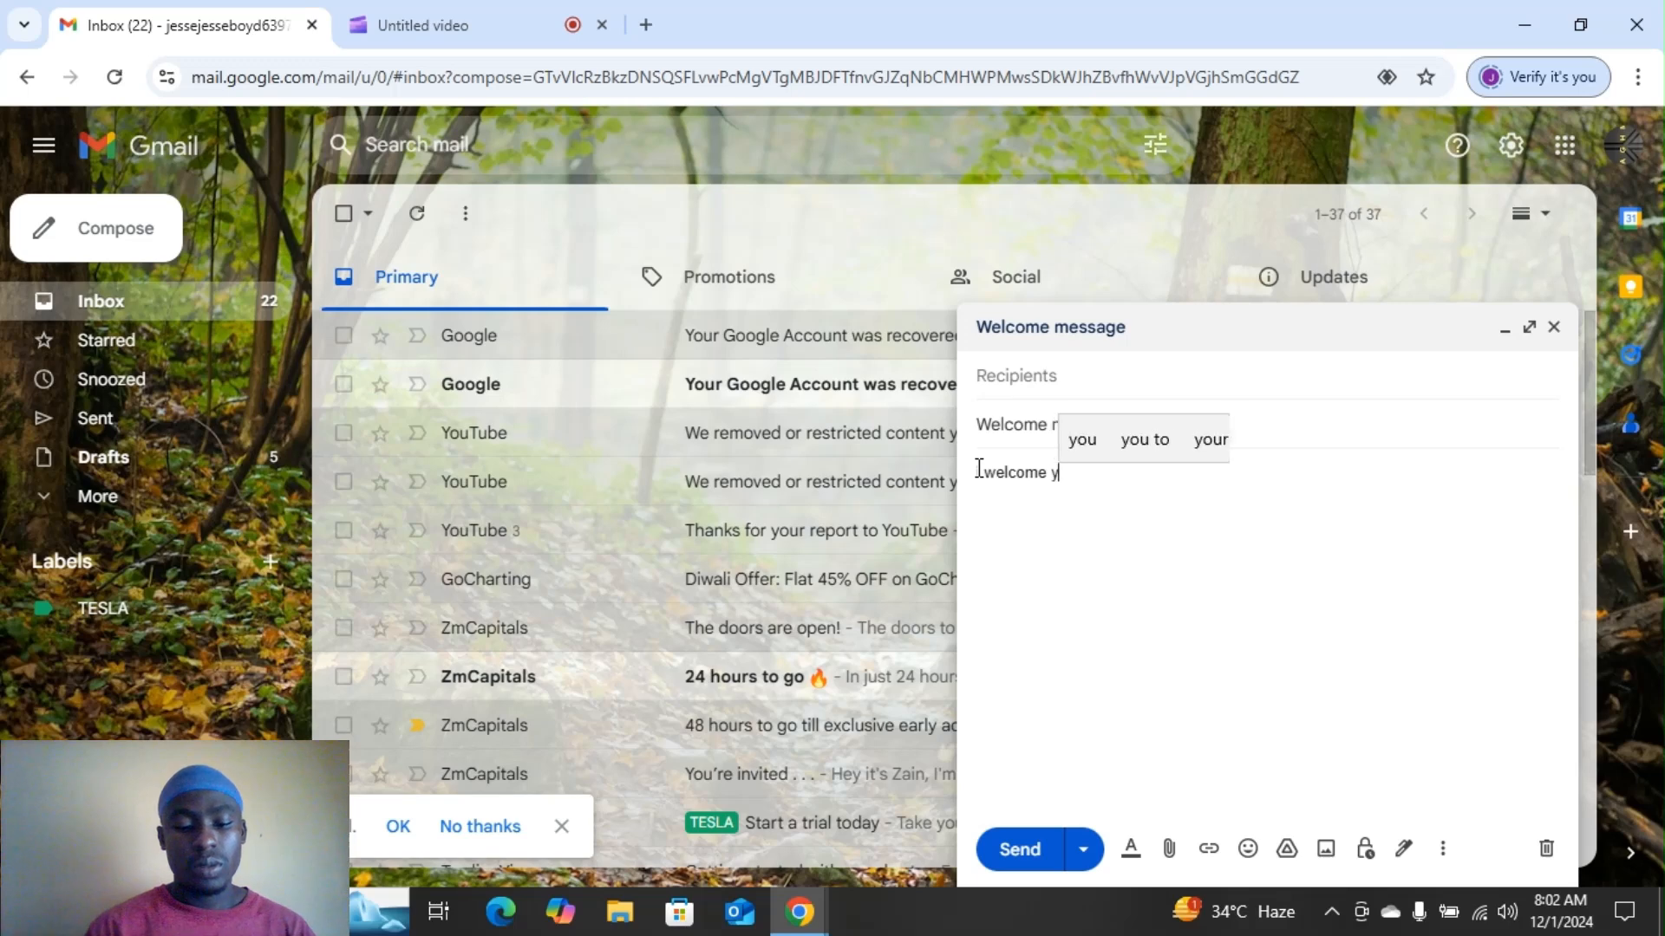
pyautogui.write('ou our ')
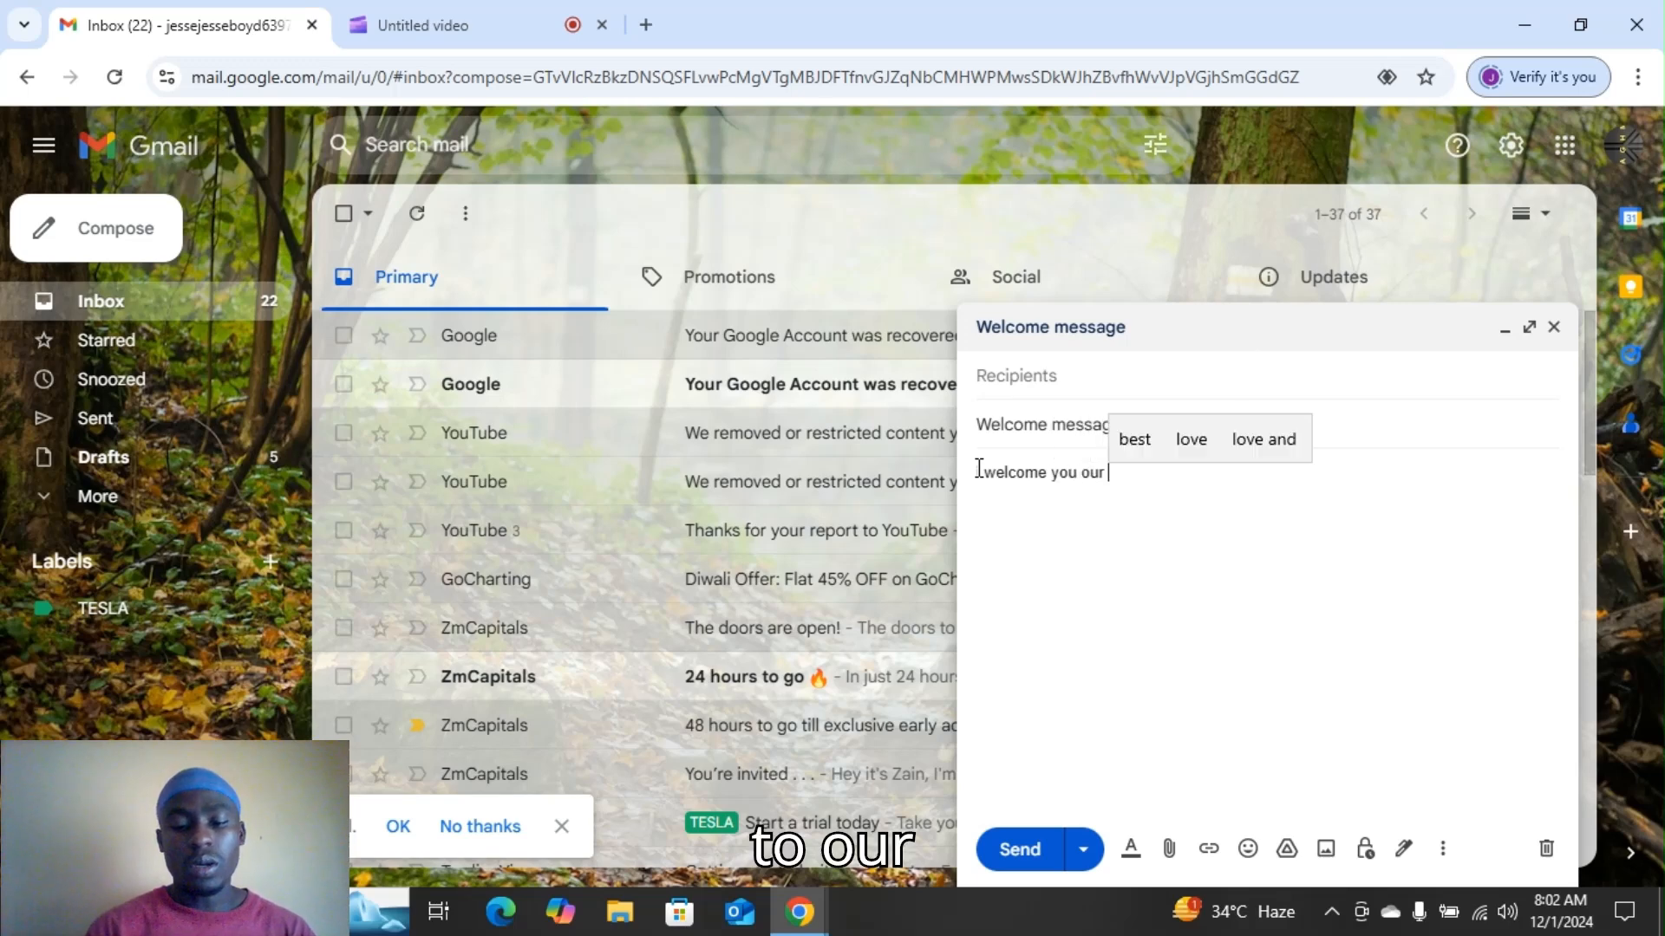
pyautogui.write('newsla')
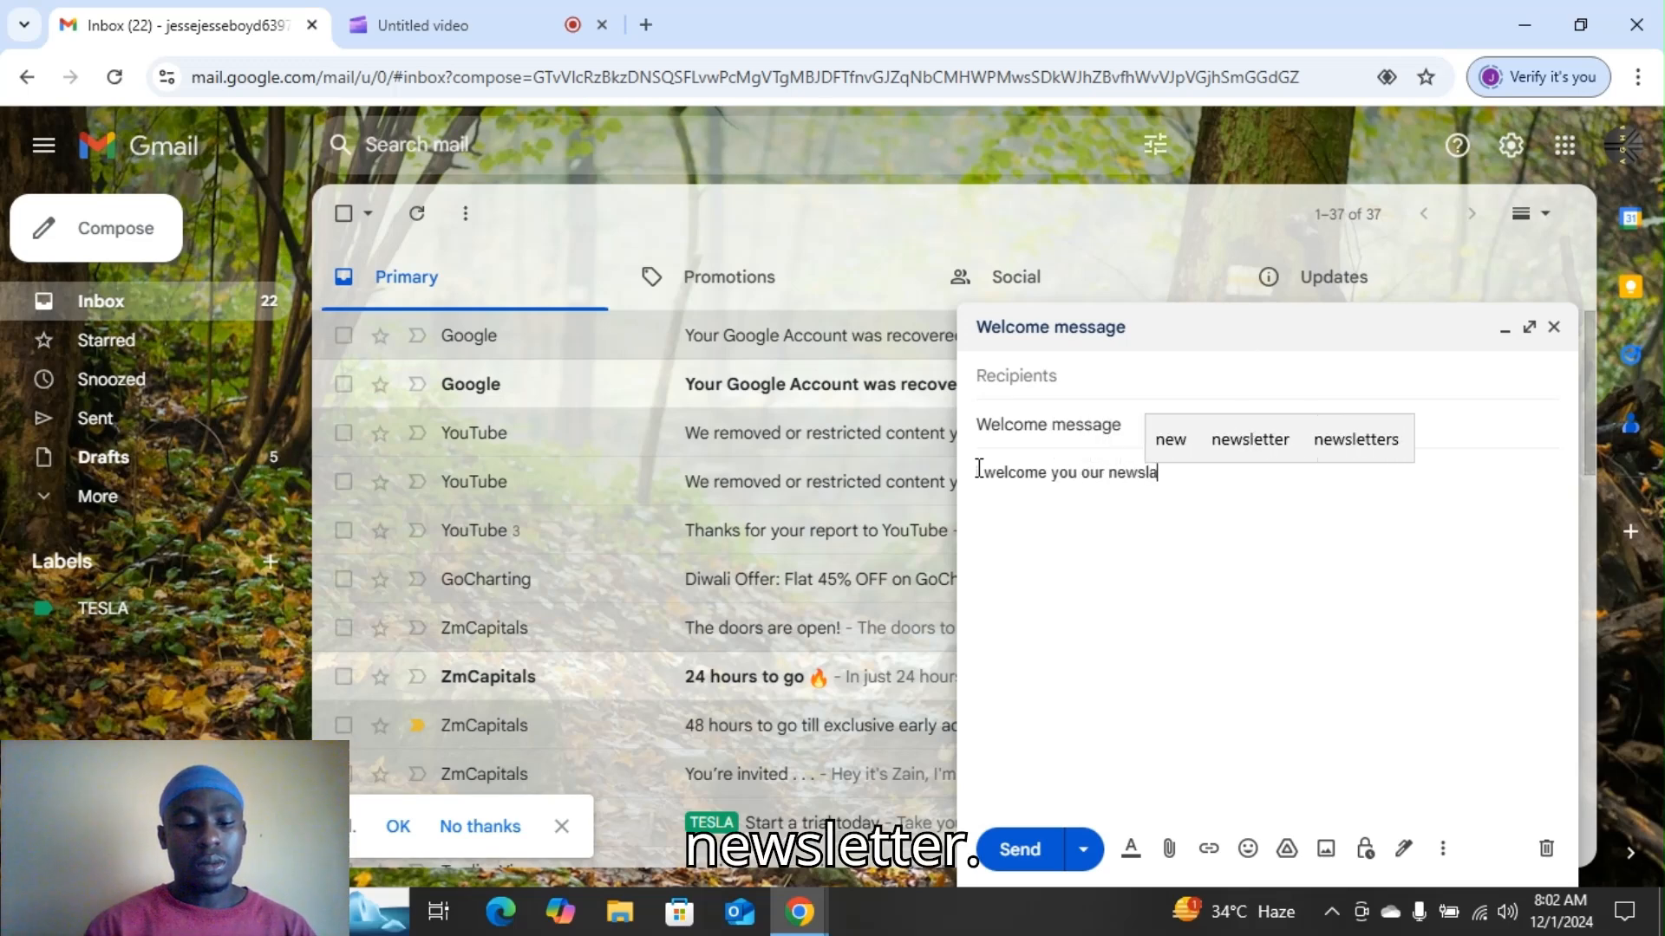
pyautogui.press('BackSpace')
pyautogui.write('eter')
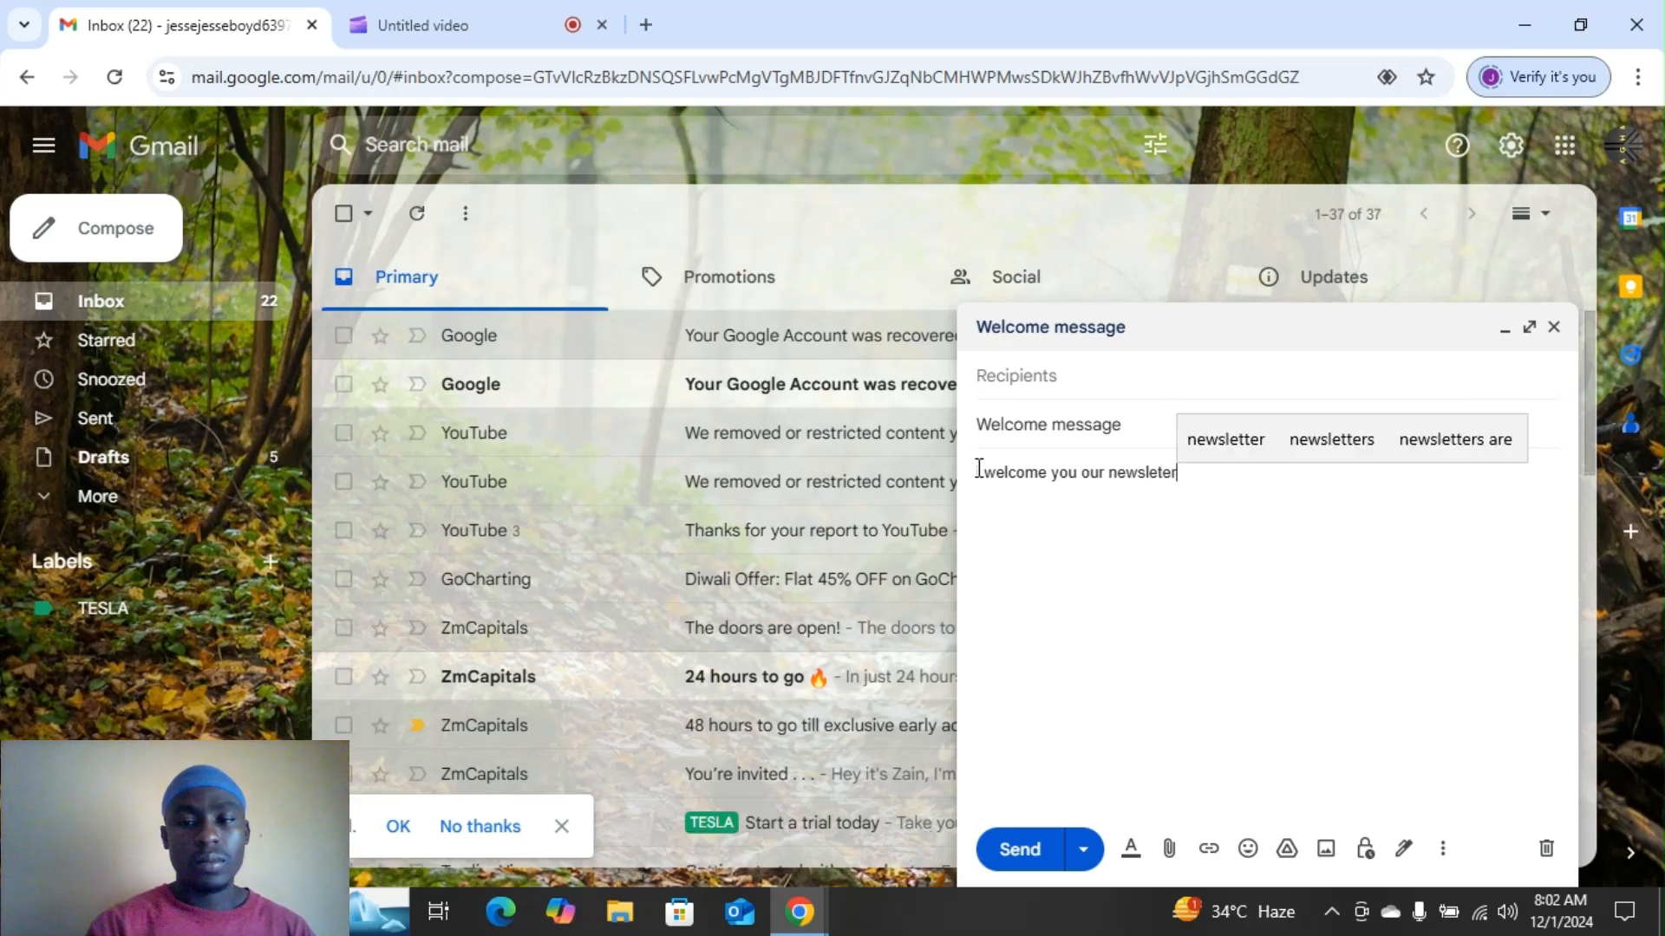
pyautogui.press('BackSpace')
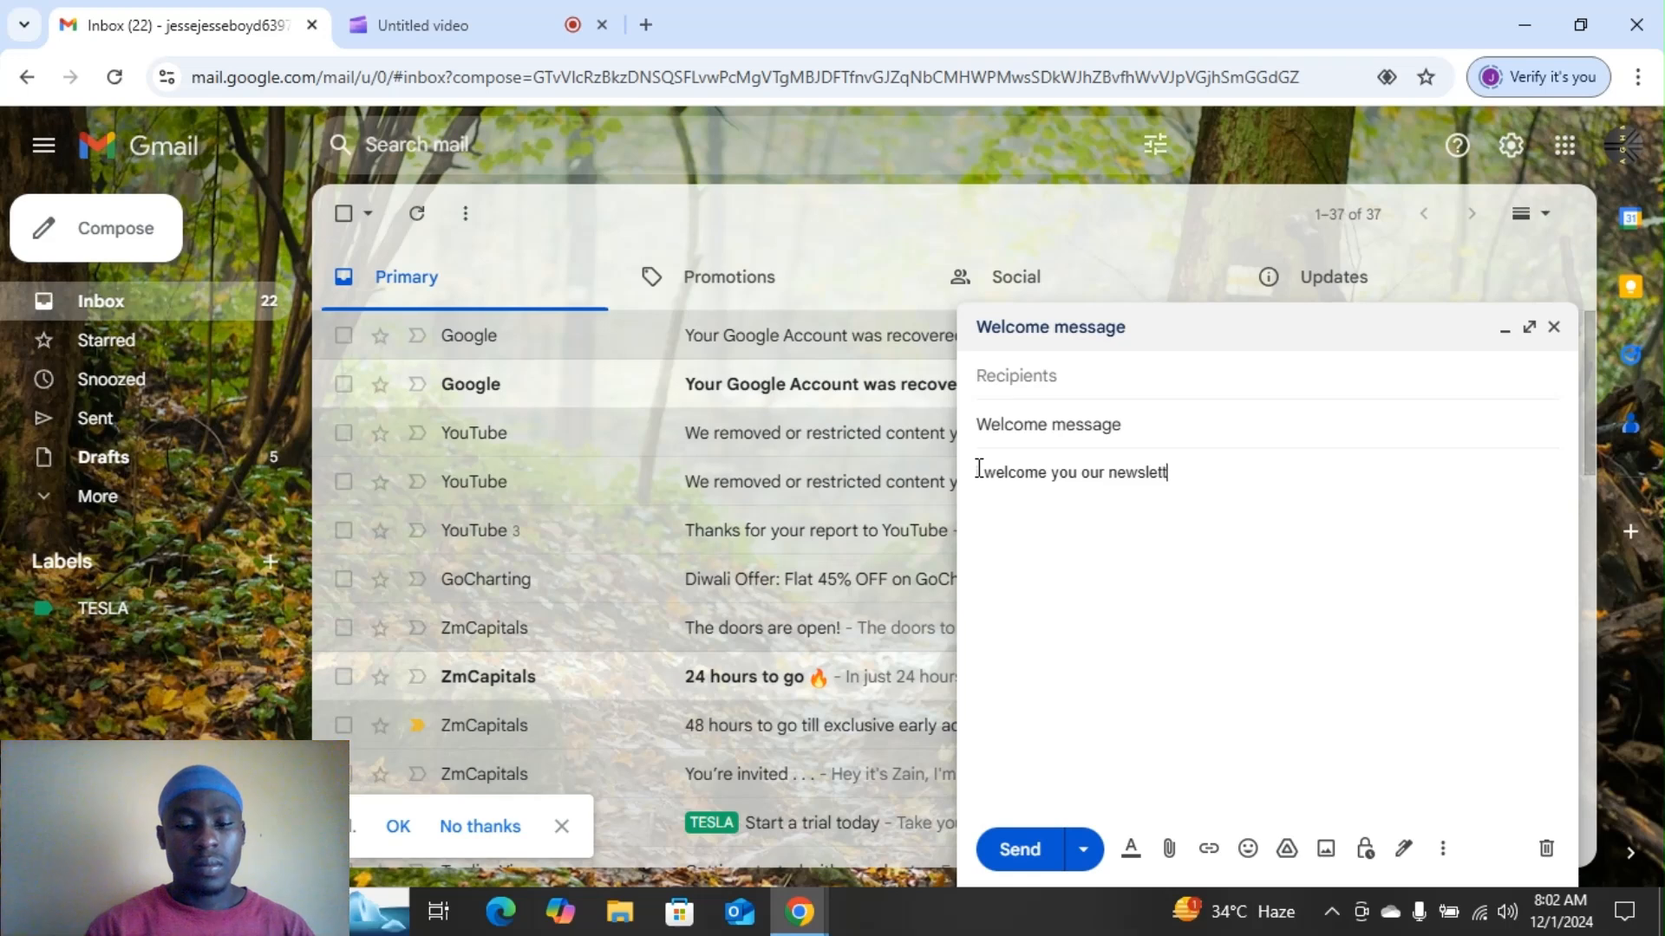
pyautogui.write('er, ')
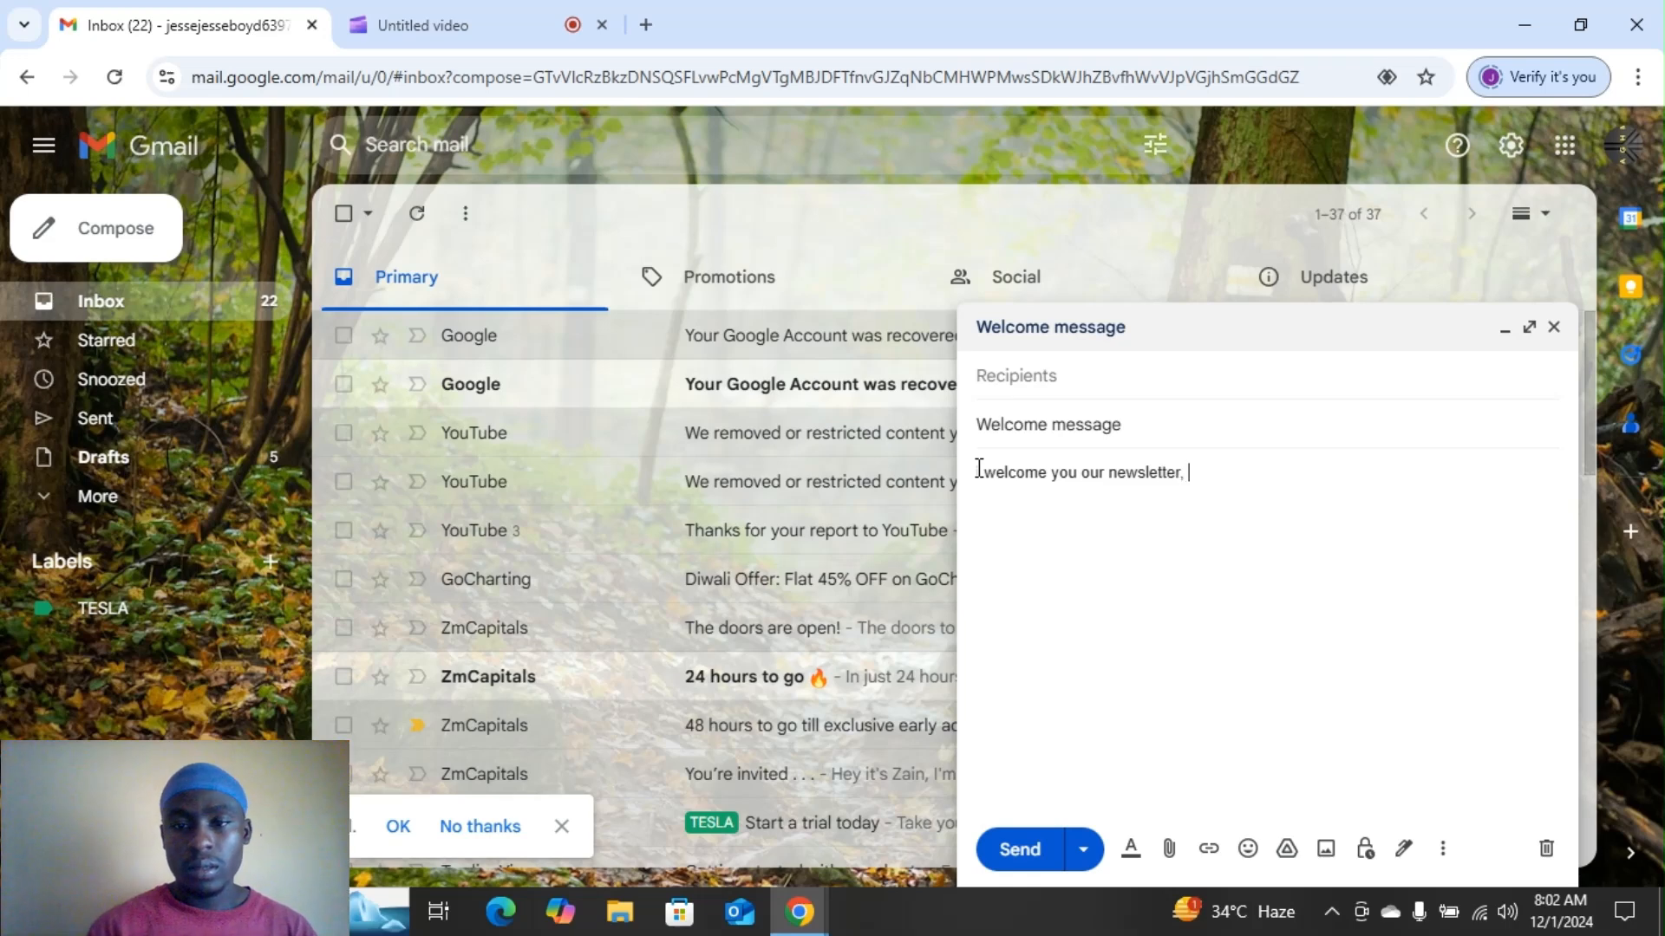
pyautogui.write('thanks f')
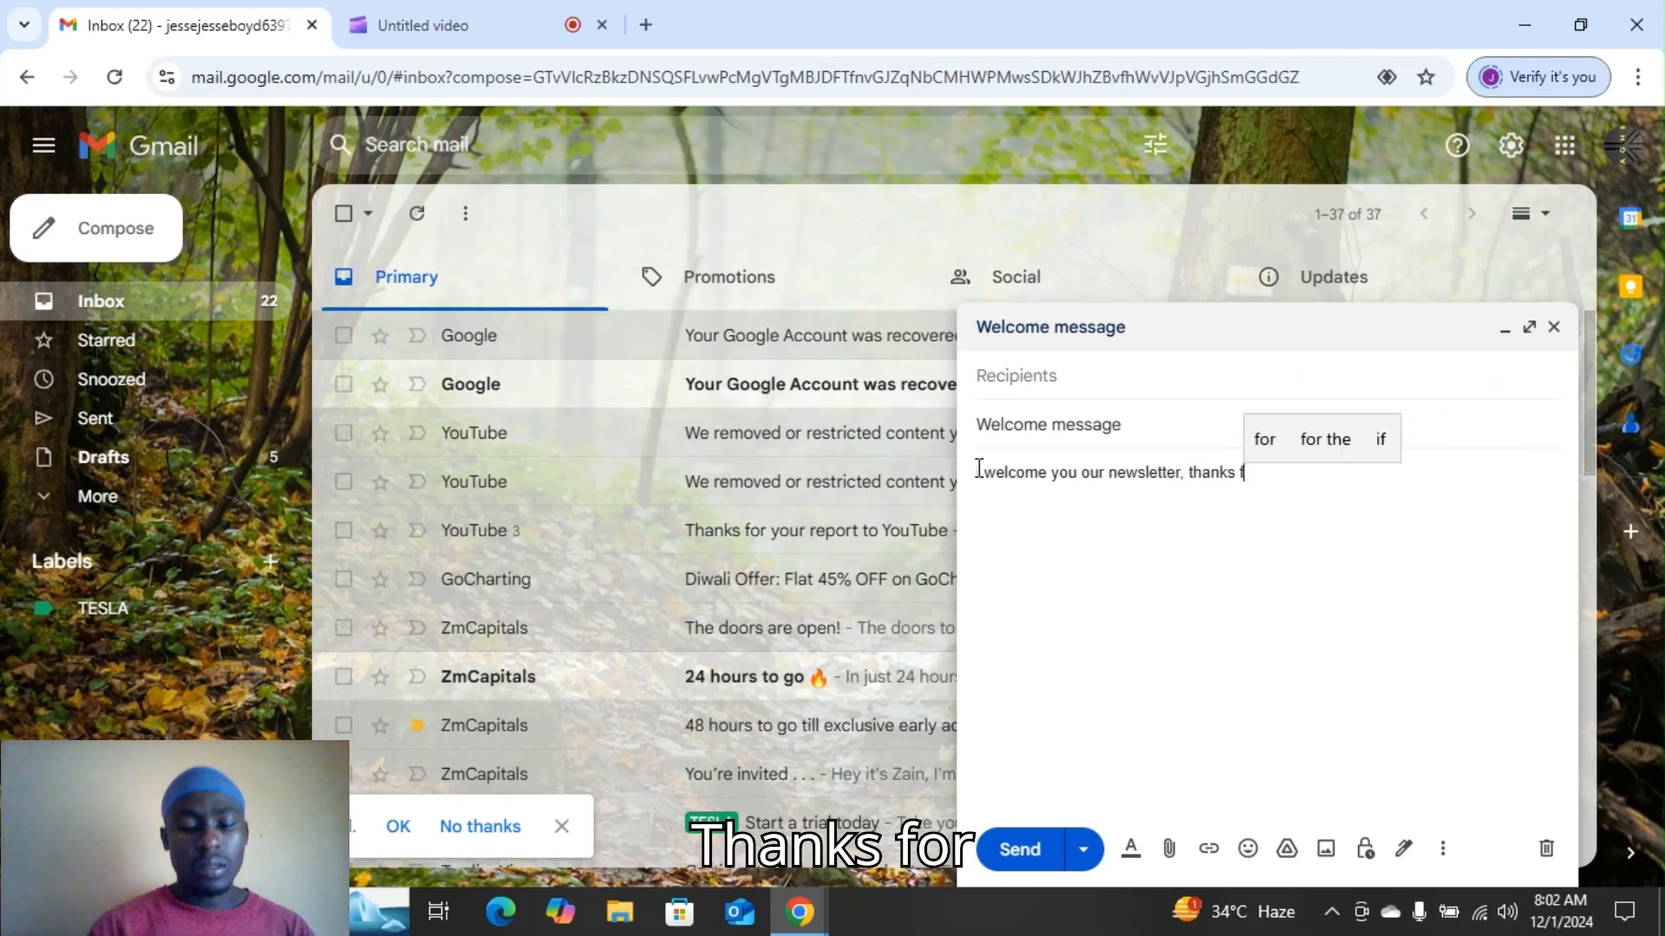
pyautogui.write('or su')
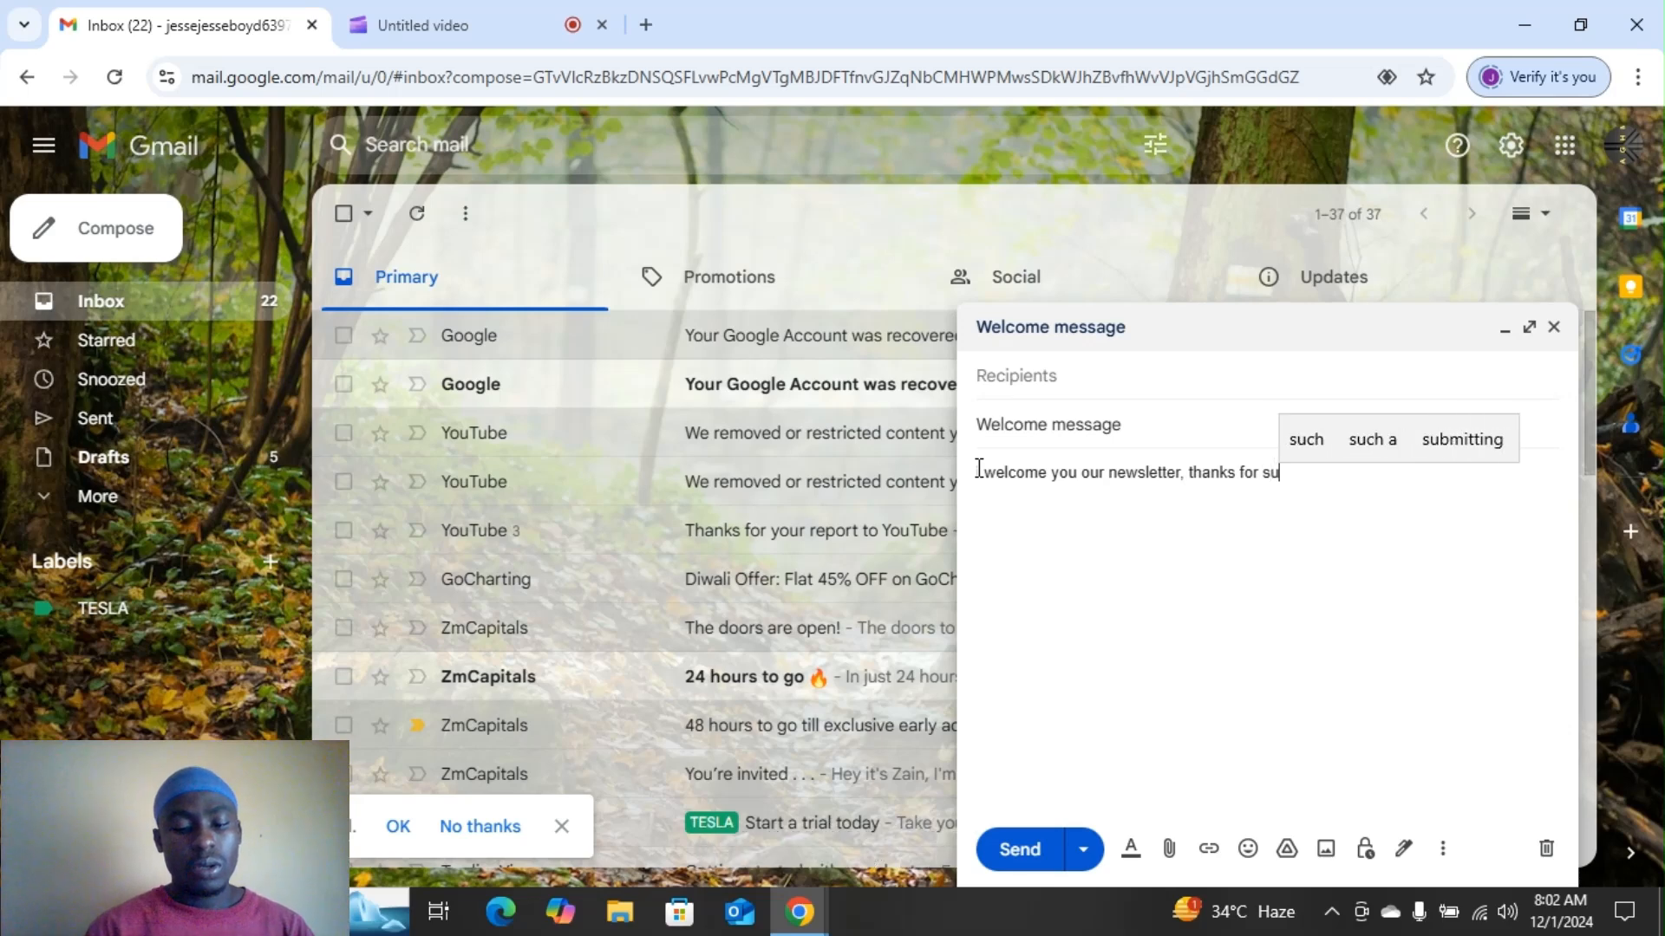
pyautogui.write('bscrib')
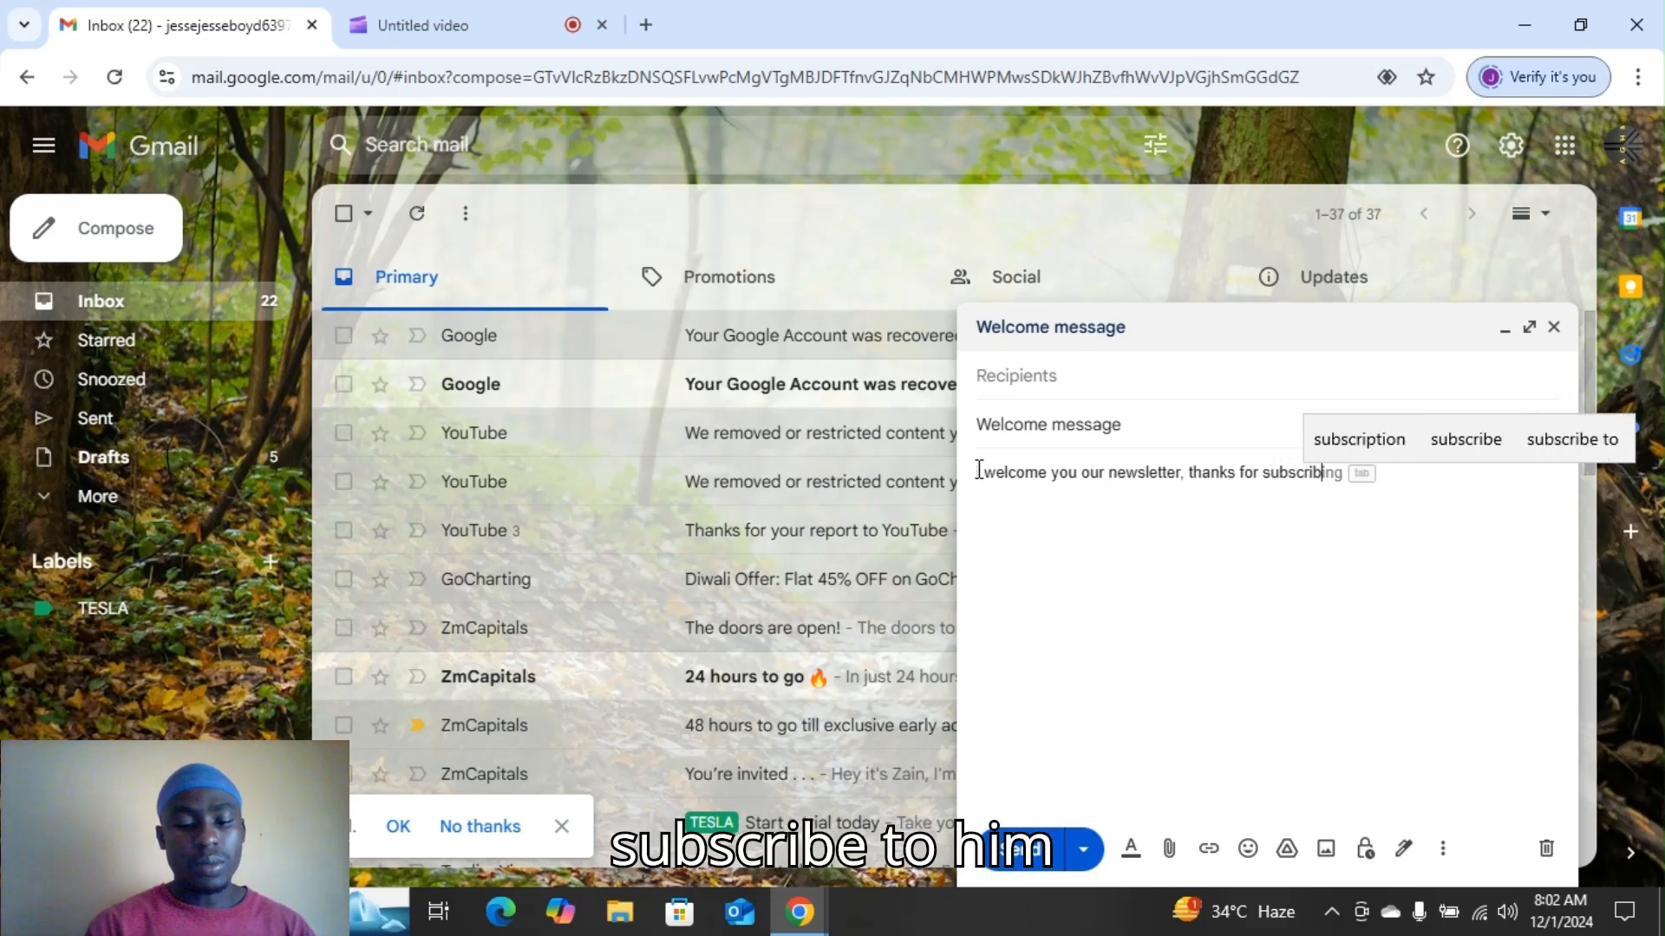
pyautogui.write('ing.')
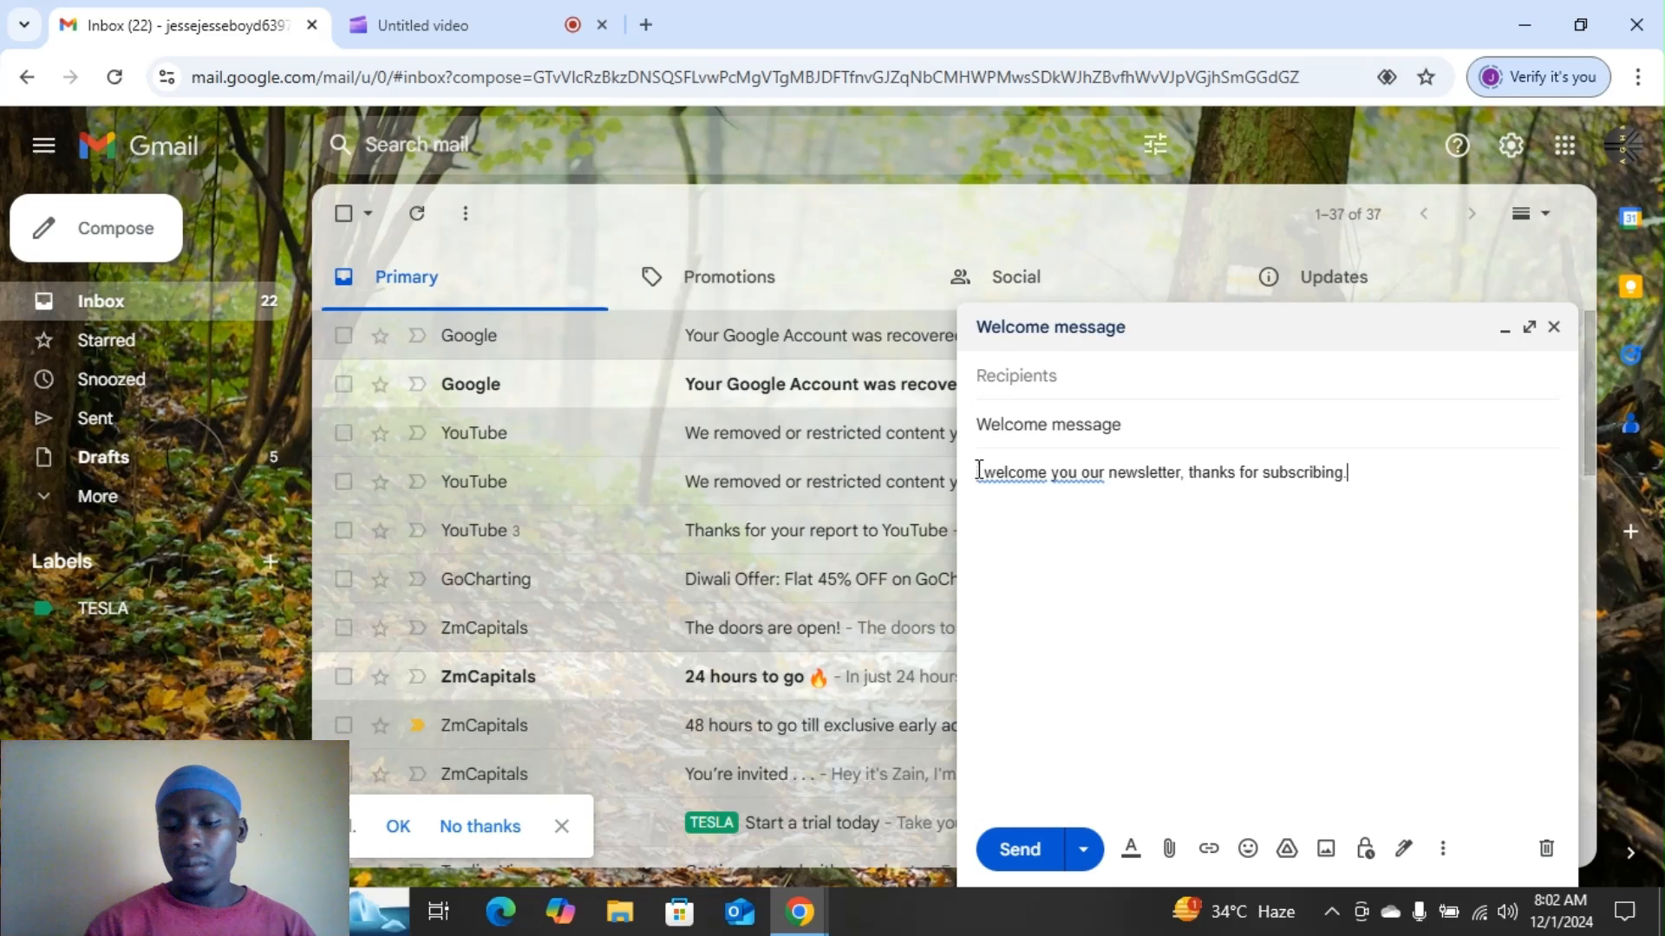
# Correct the body to read "I welcome you to our newsletter, thanks for subscribing."
pyautogui.click(979, 470)
pyautogui.write('i')
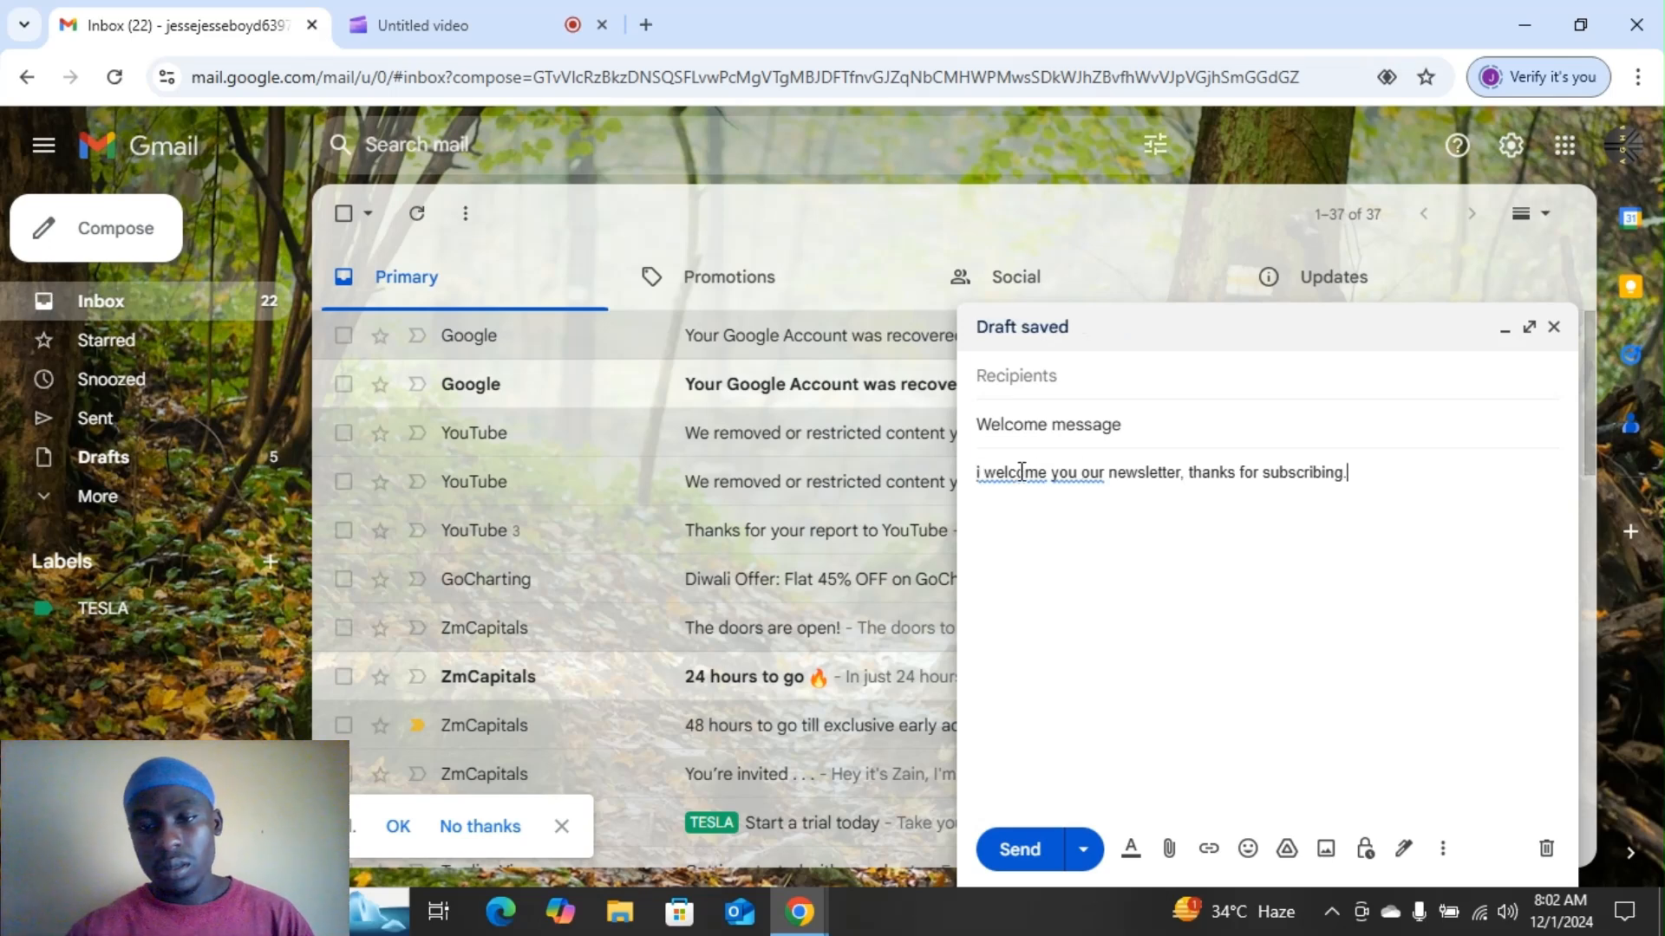
pyautogui.click(1078, 471)
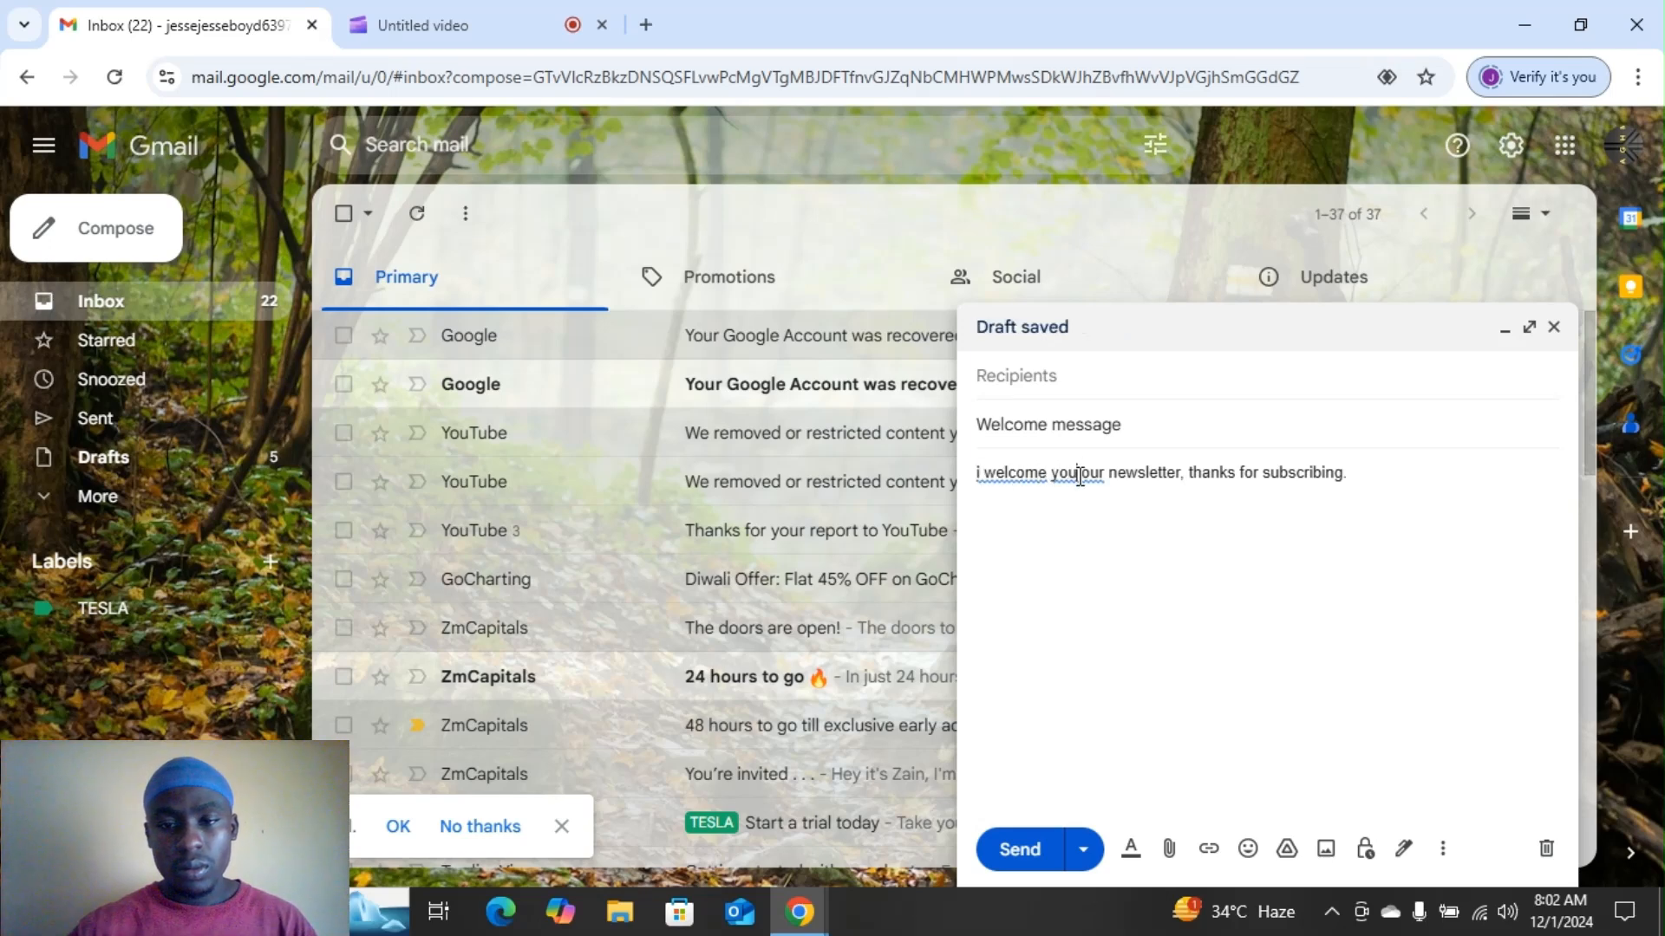
pyautogui.write('to')
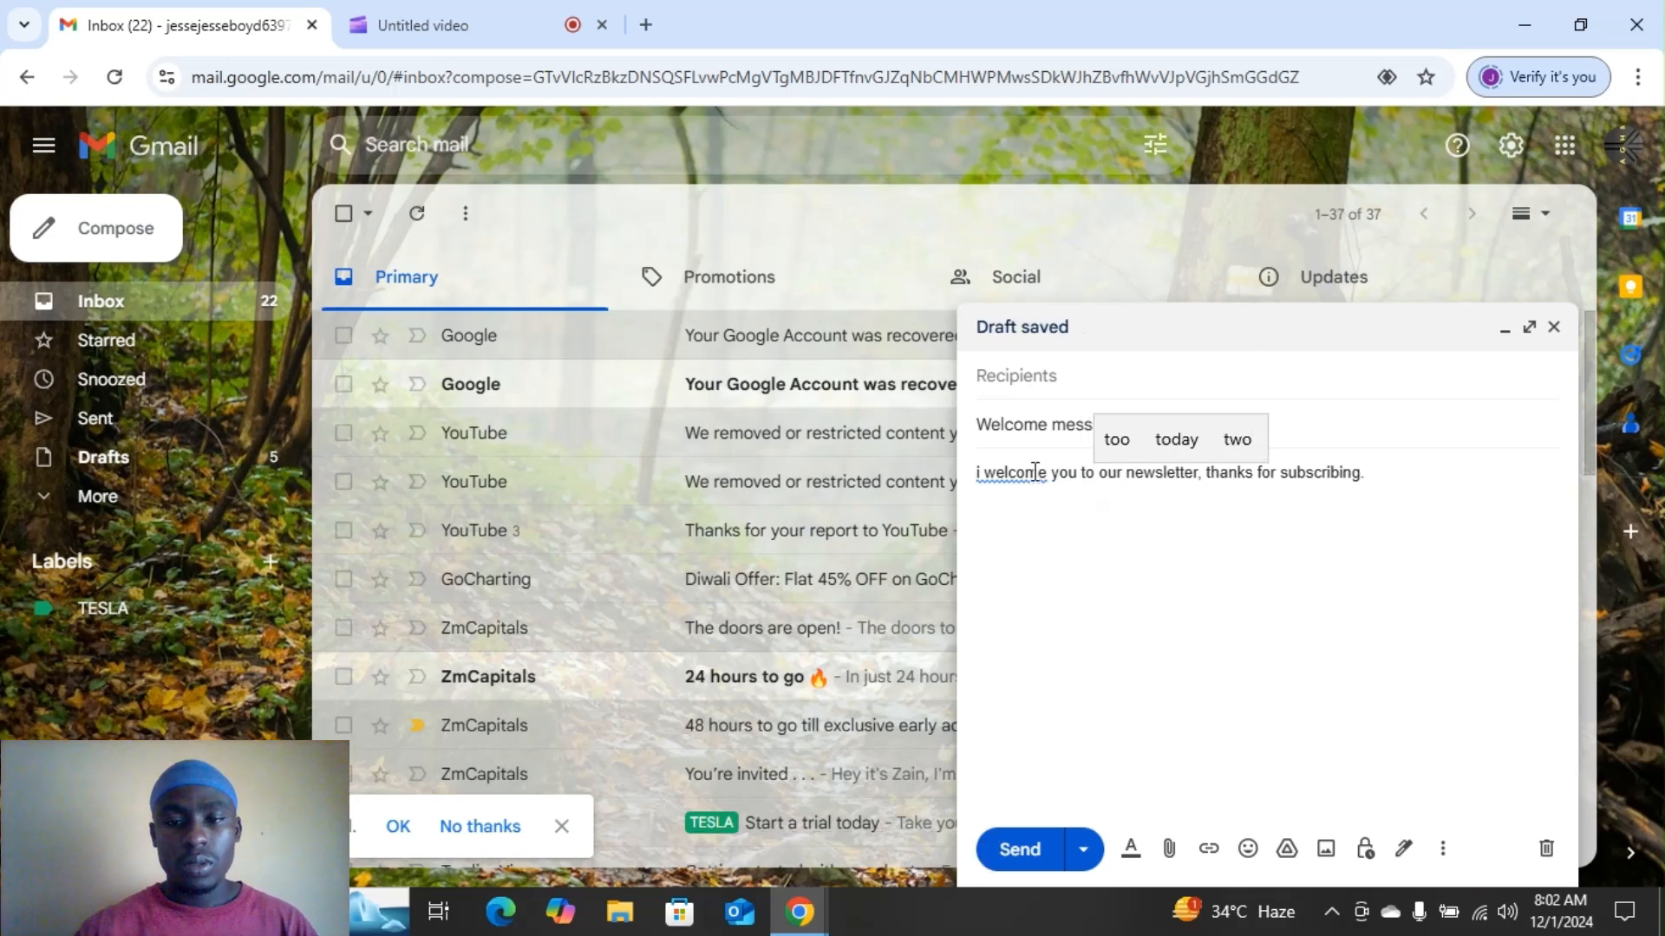
pyautogui.click(1035, 472)
pyautogui.click(1042, 515)
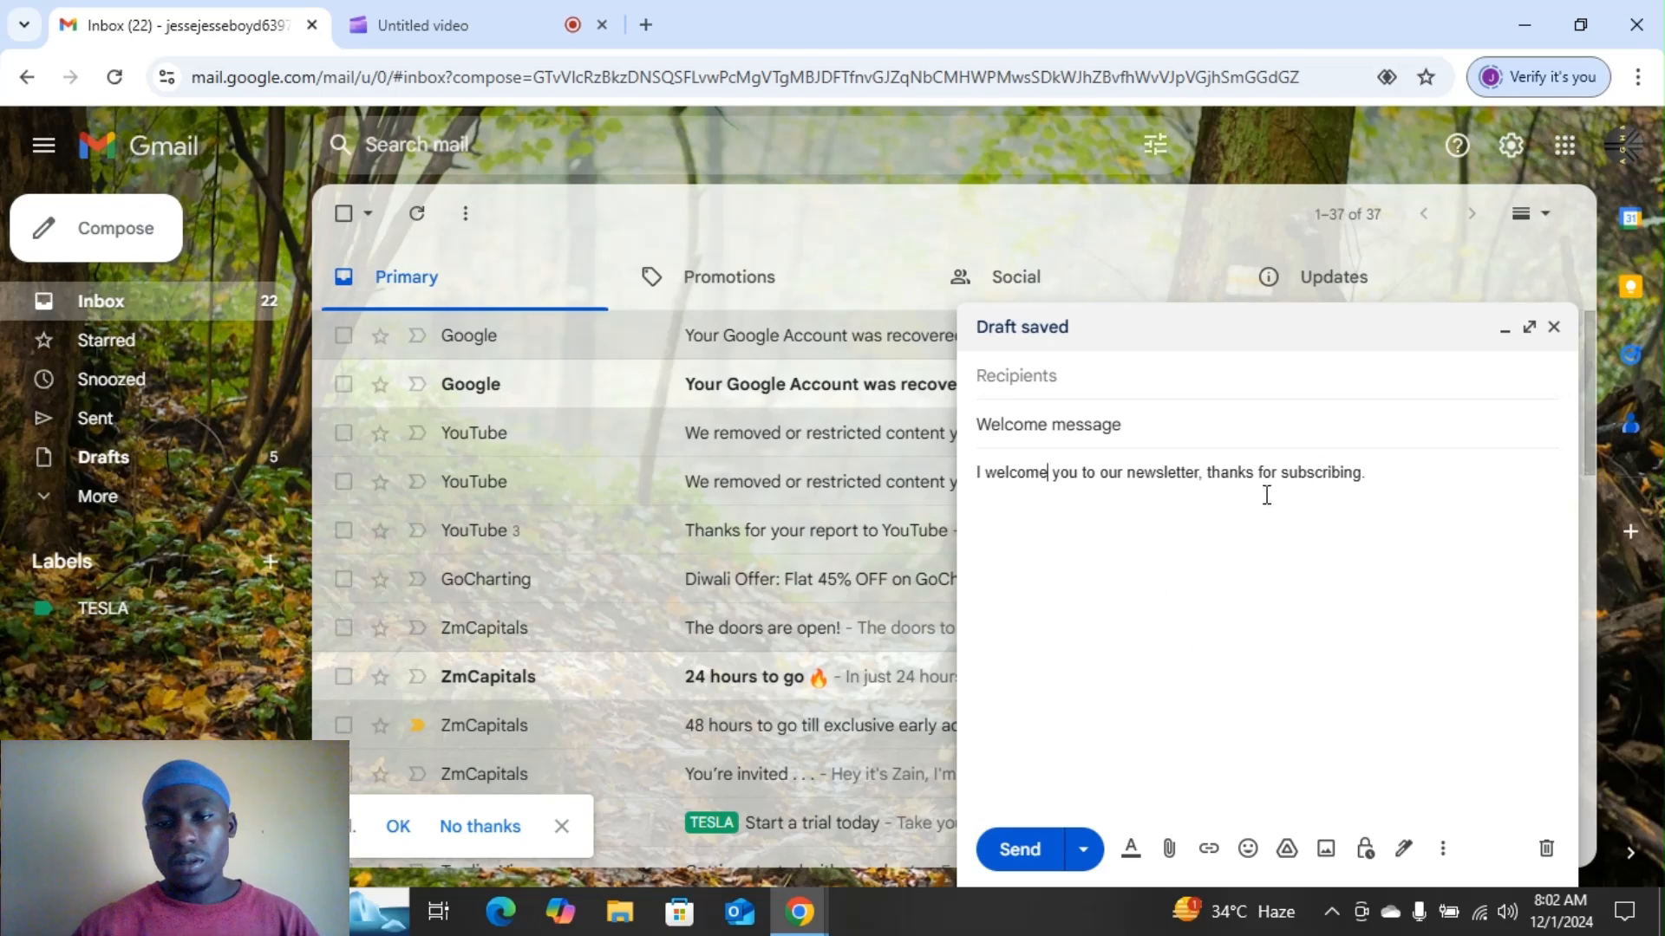
# Save the draft as a new template named "Welcome message" and discard the draft
pyautogui.click(1442, 858)
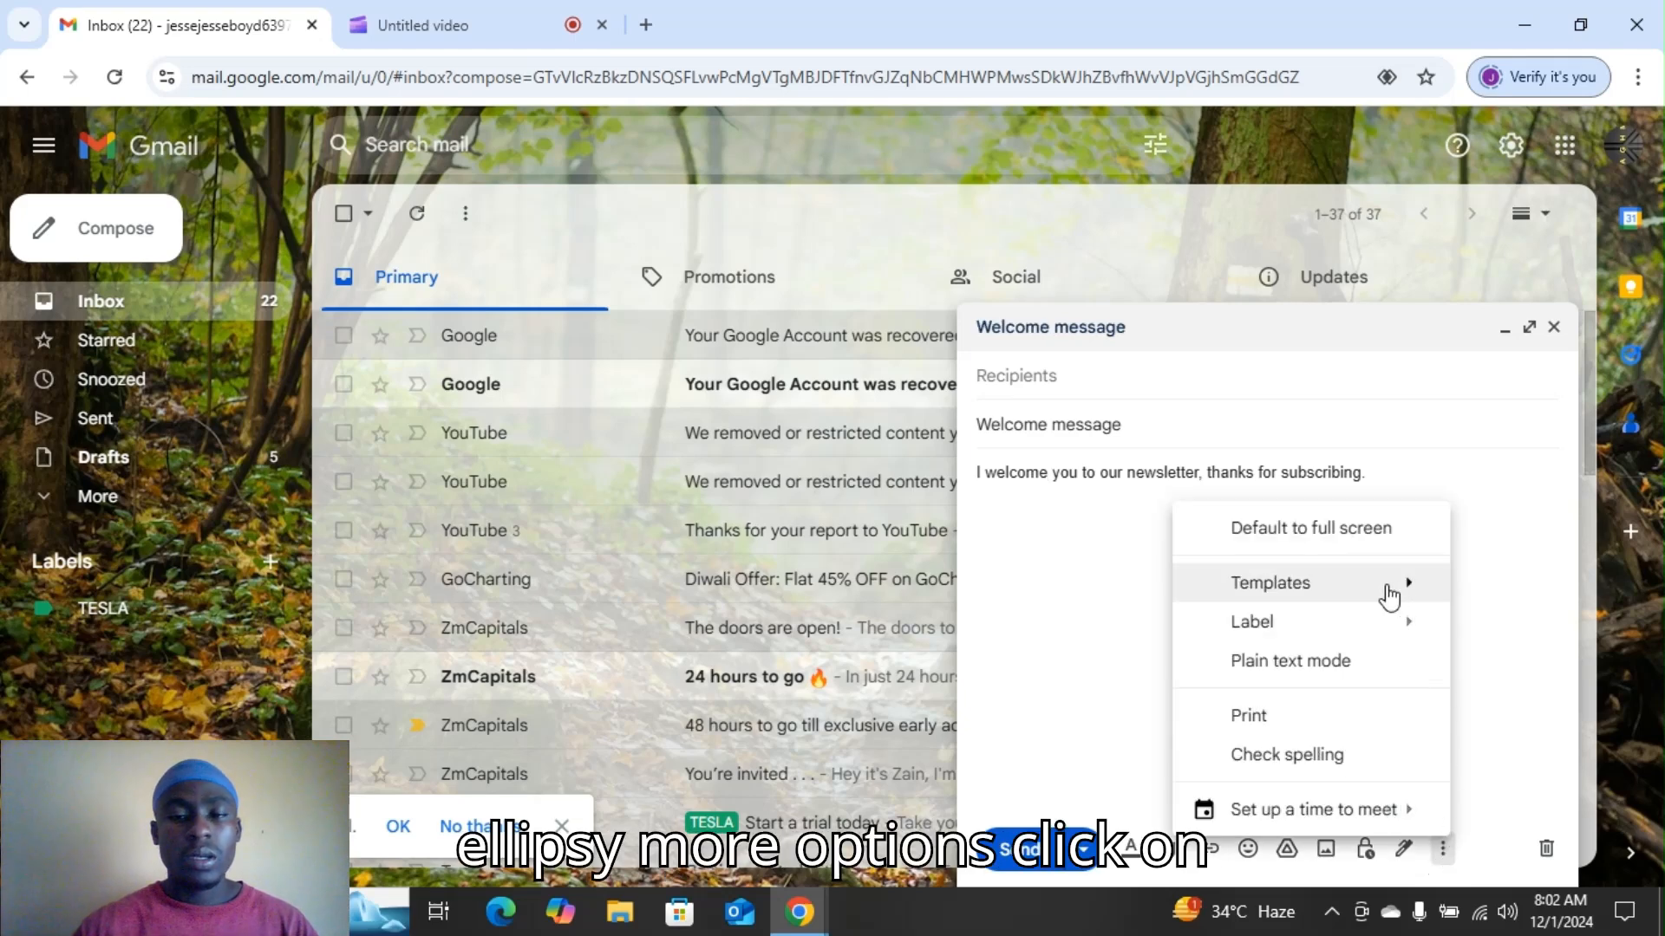
pyautogui.moveTo(1387, 595)
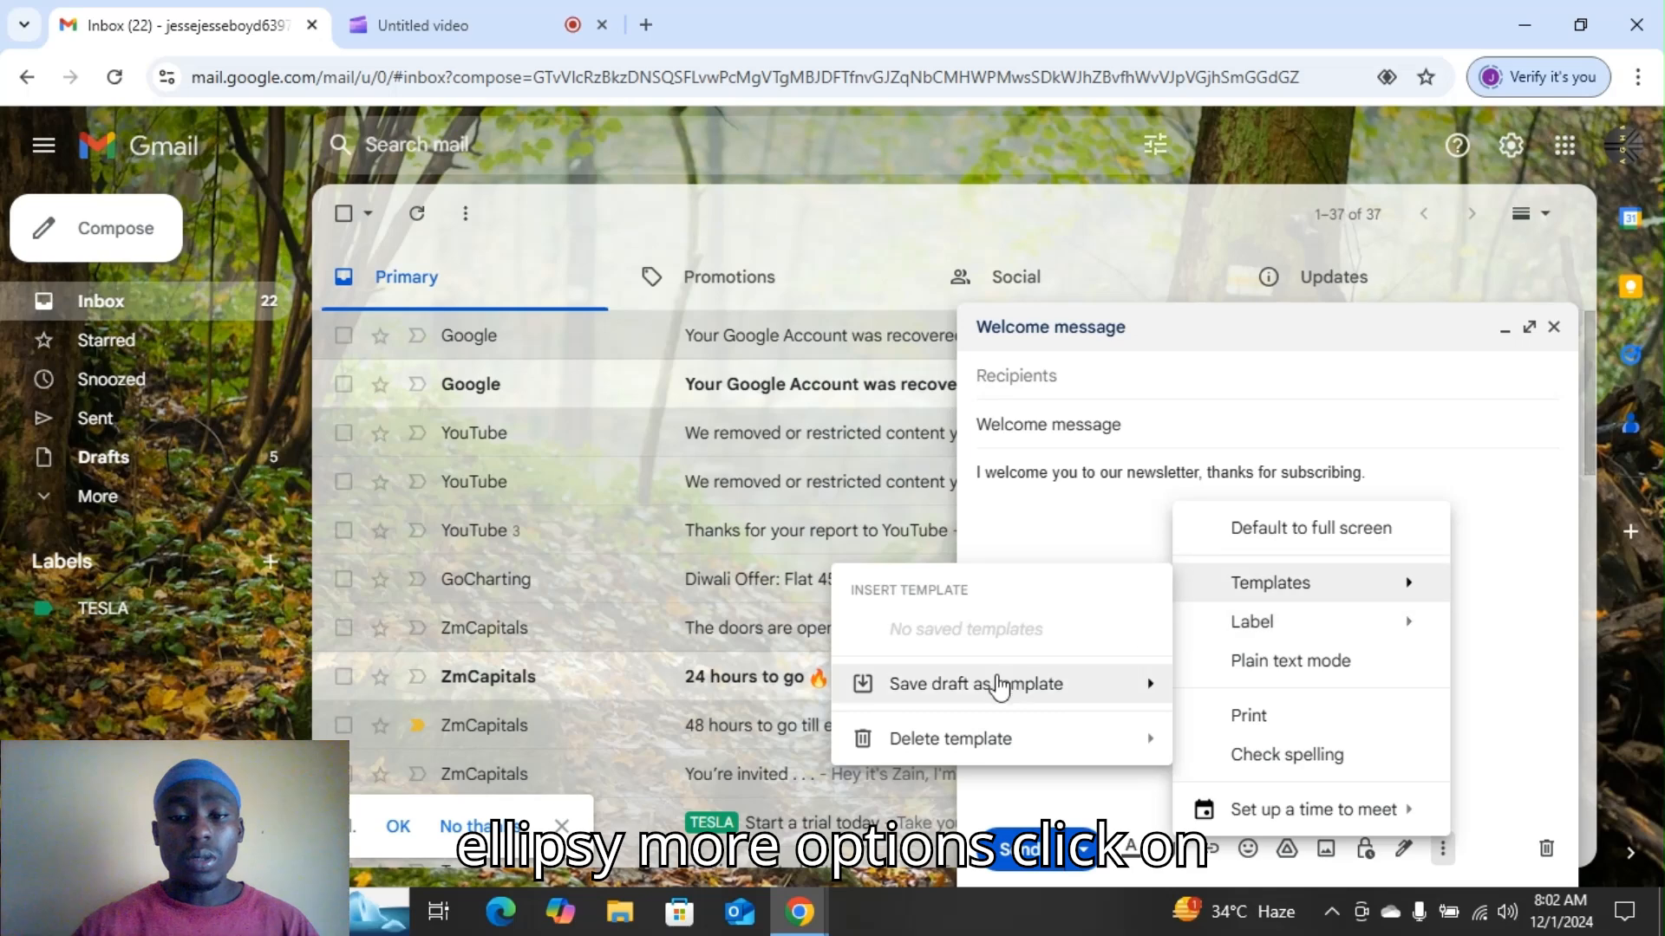
pyautogui.moveTo(983, 694)
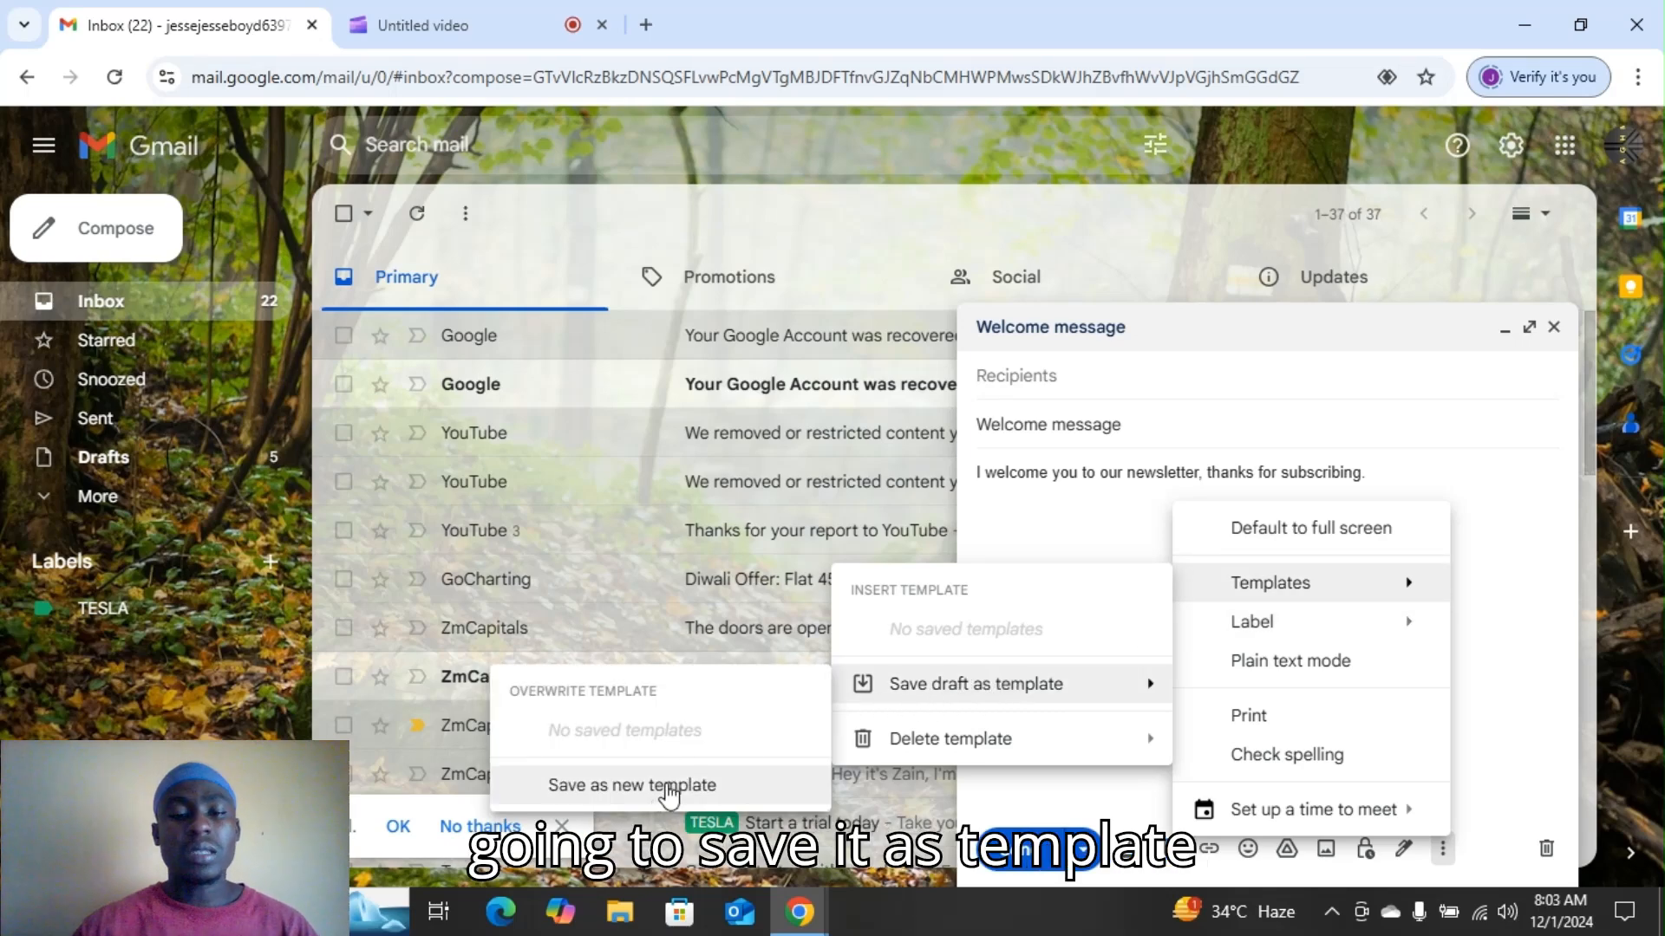
pyautogui.click(668, 786)
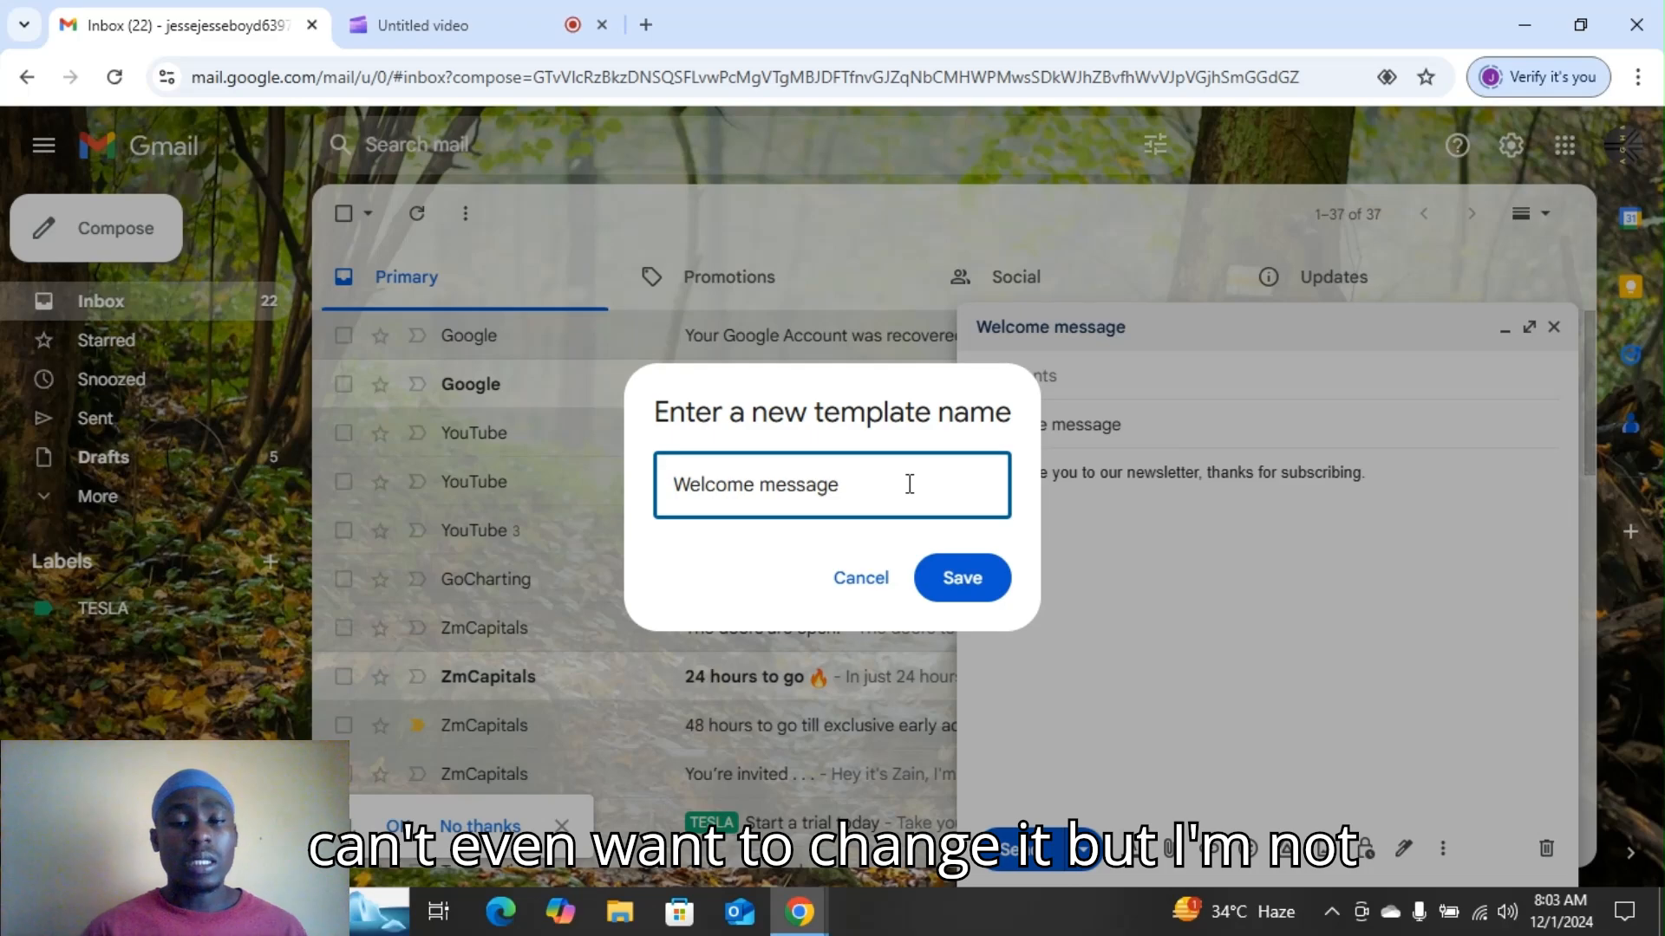
pyautogui.click(968, 590)
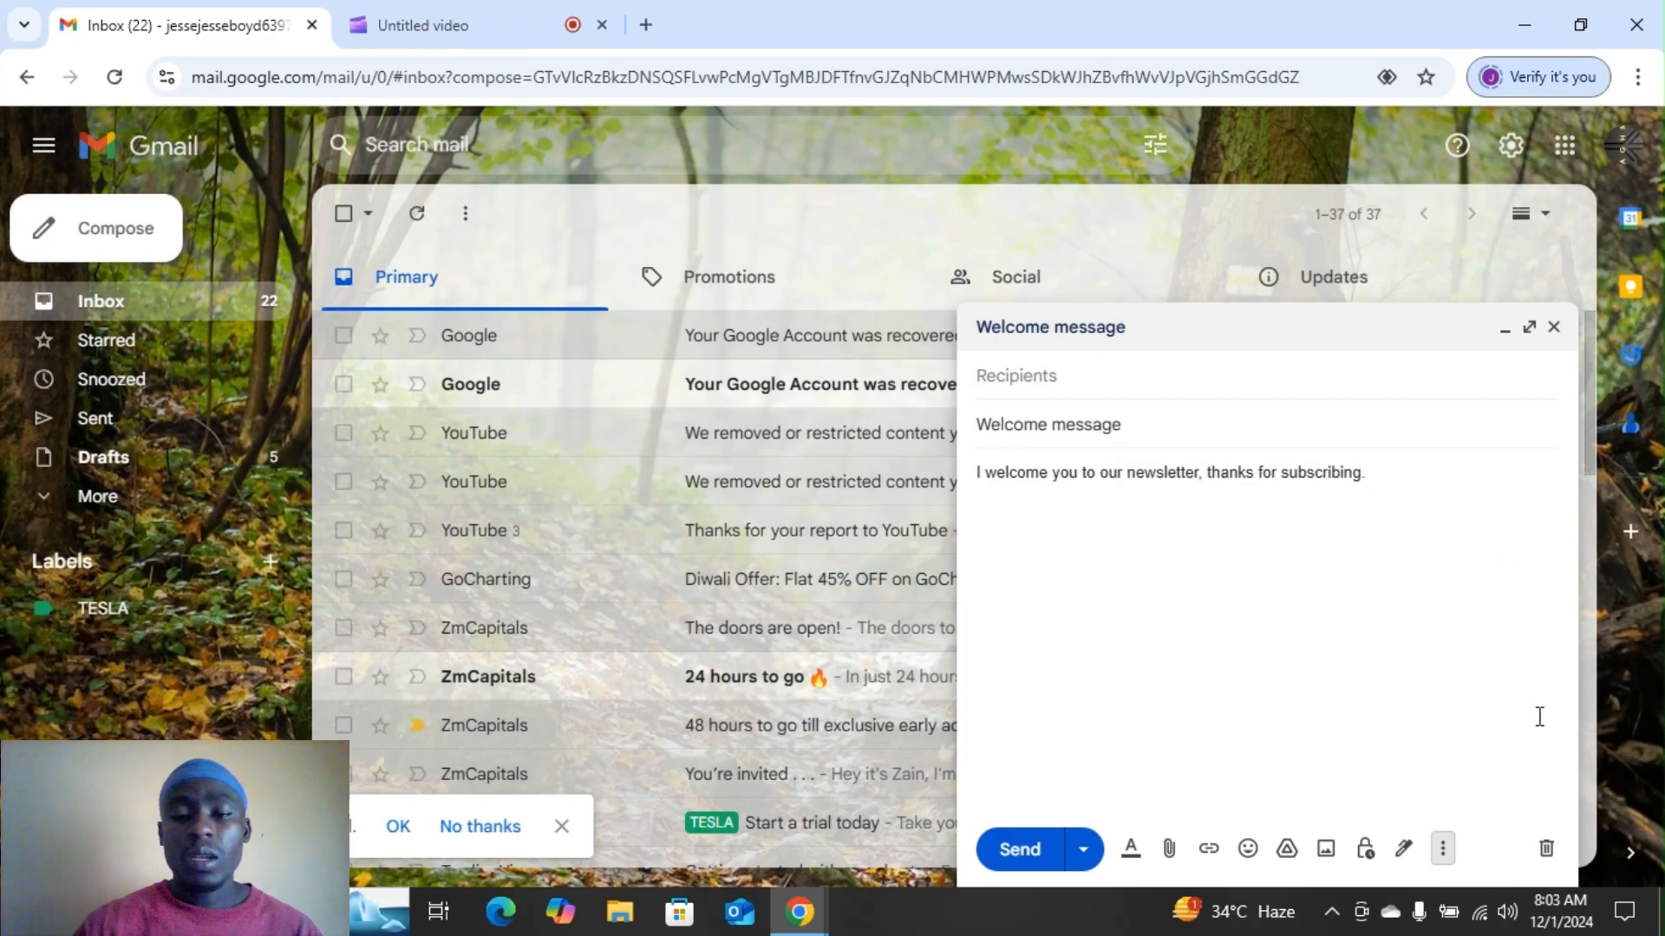
pyautogui.click(1547, 850)
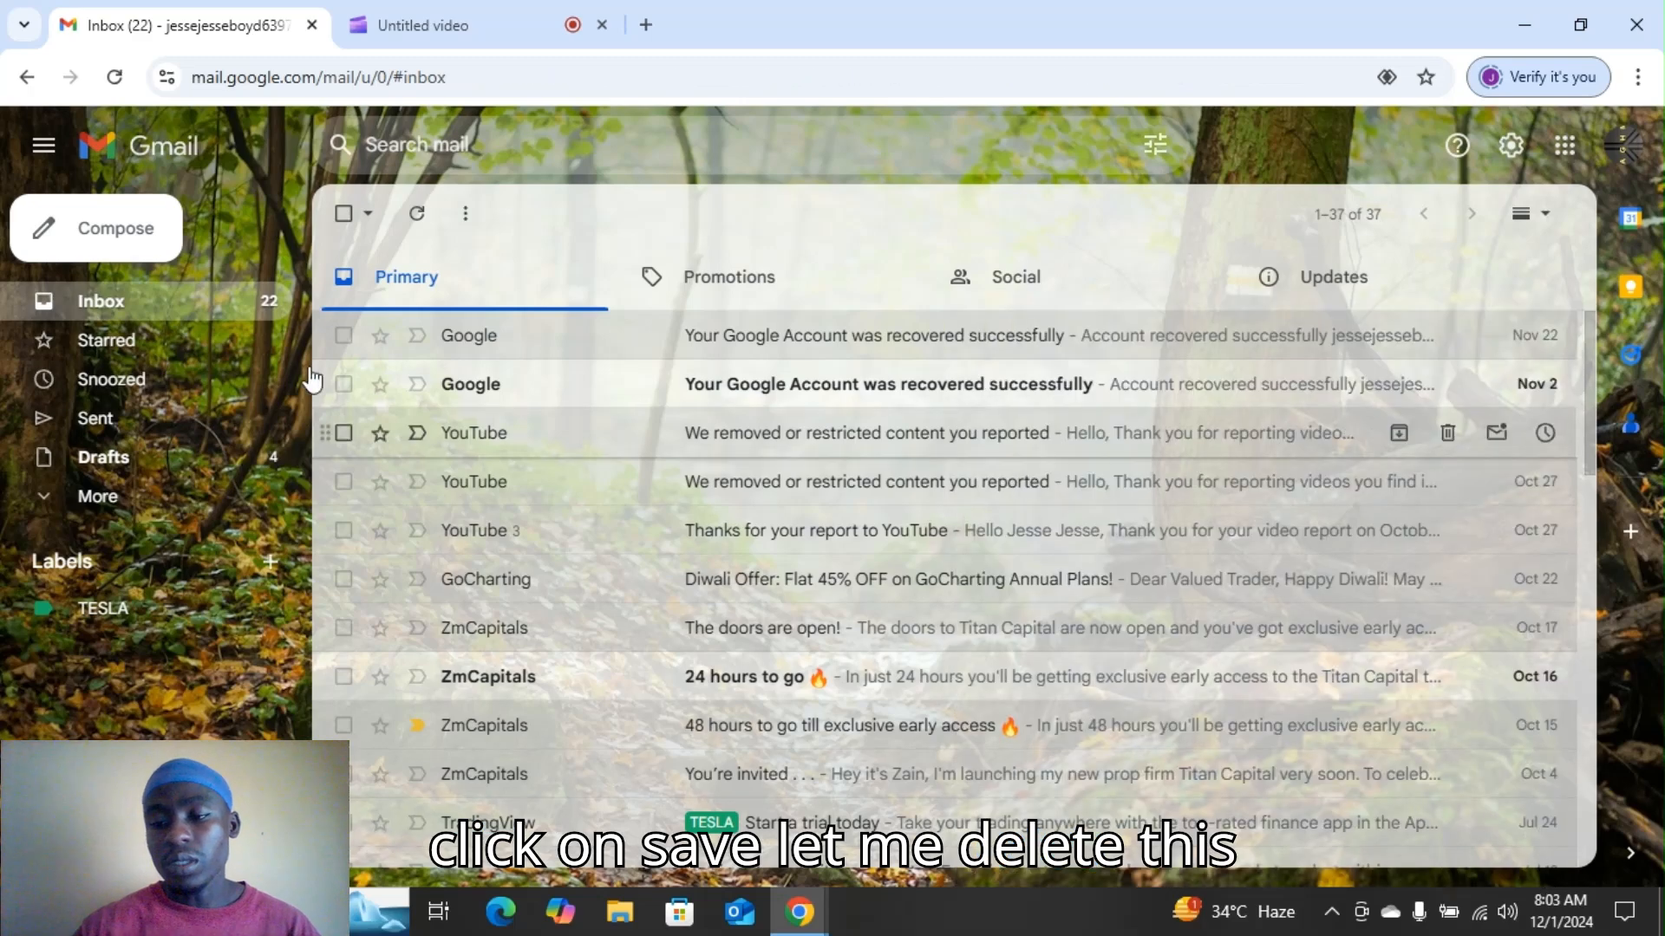
# Start a new message and insert the saved "Welcome message" template into it
pyautogui.click(107, 253)
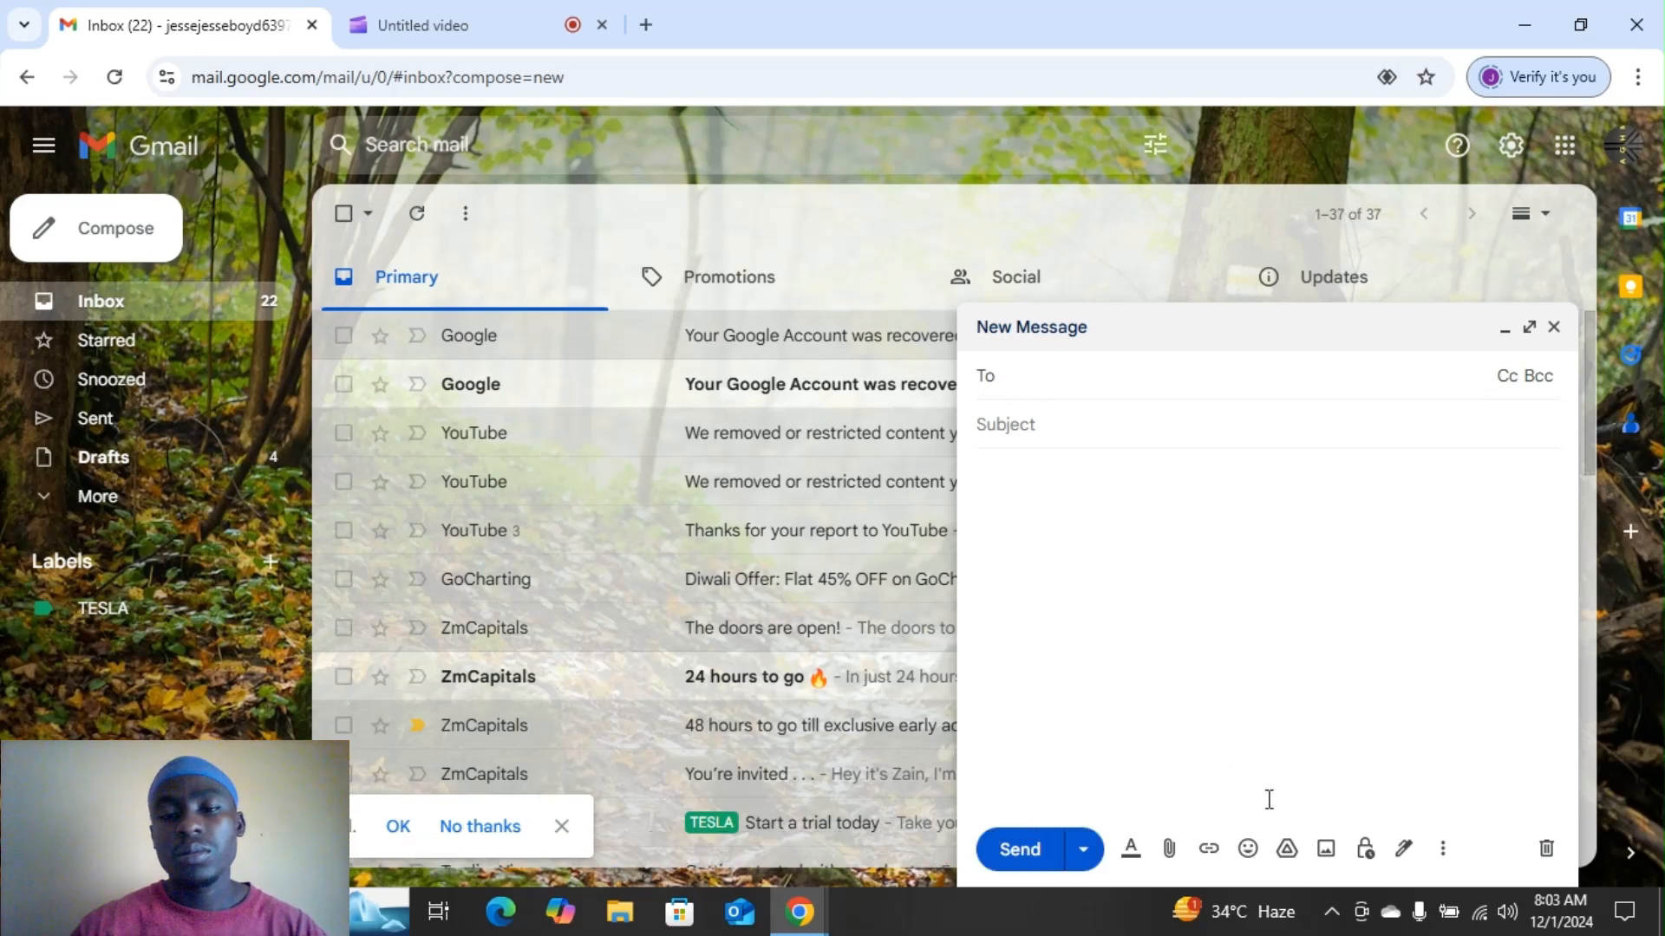
pyautogui.click(1442, 850)
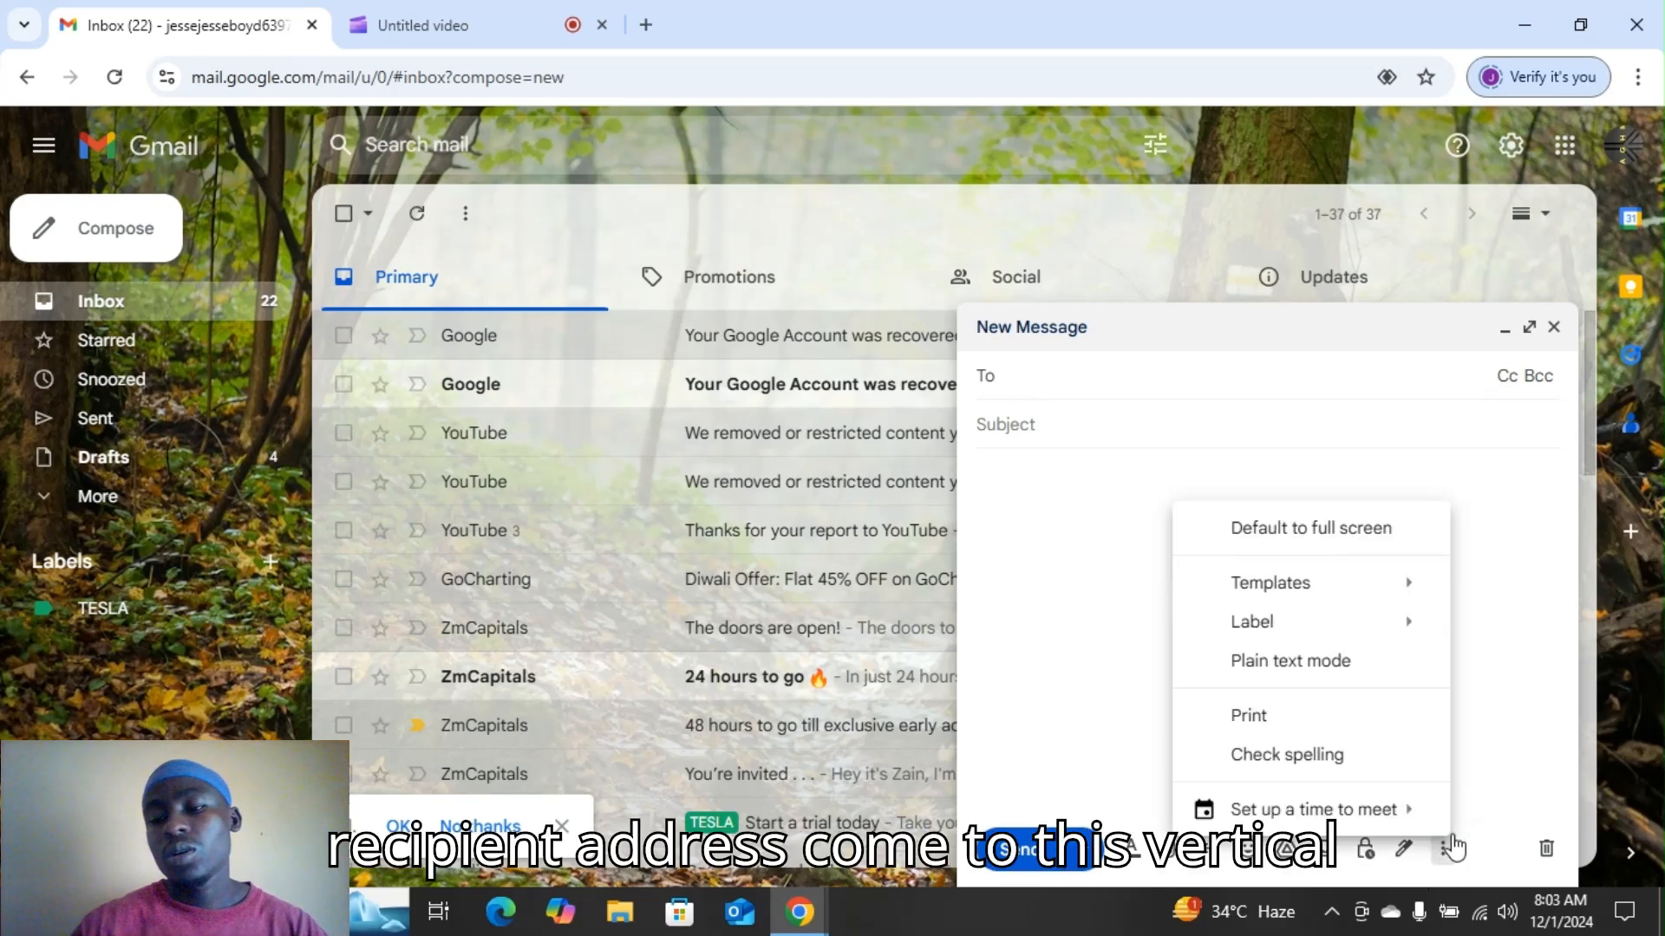
pyautogui.moveTo(975, 693)
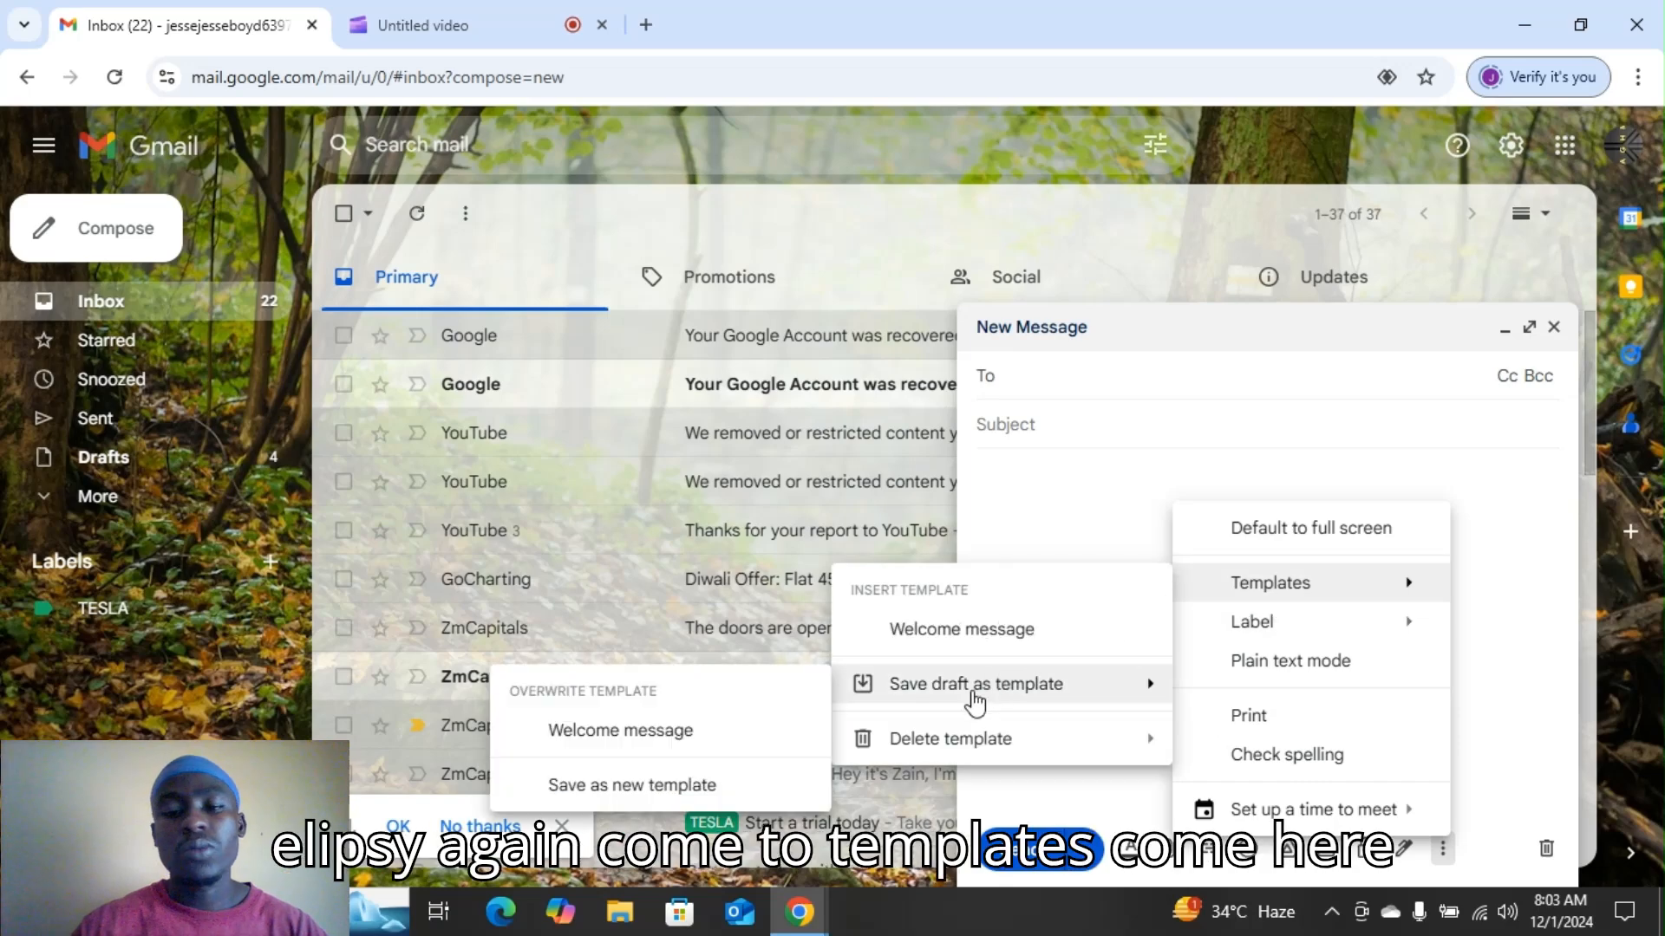
pyautogui.click(975, 633)
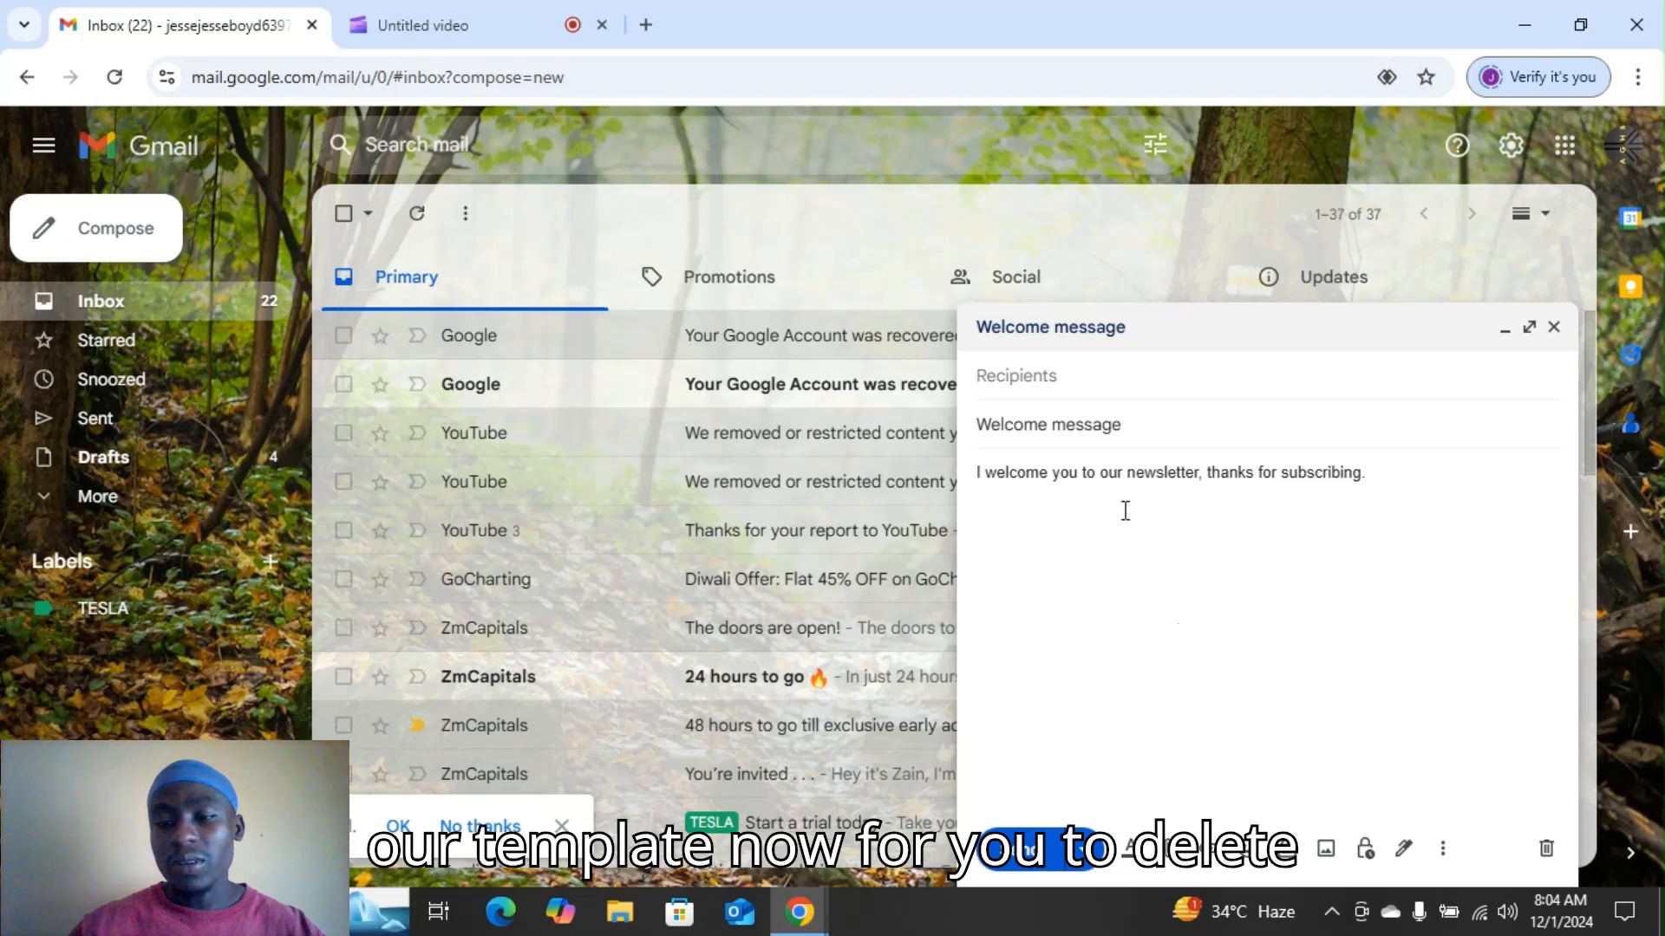
# Delete the saved "Welcome message" template and discard the open draft
pyautogui.click(1442, 854)
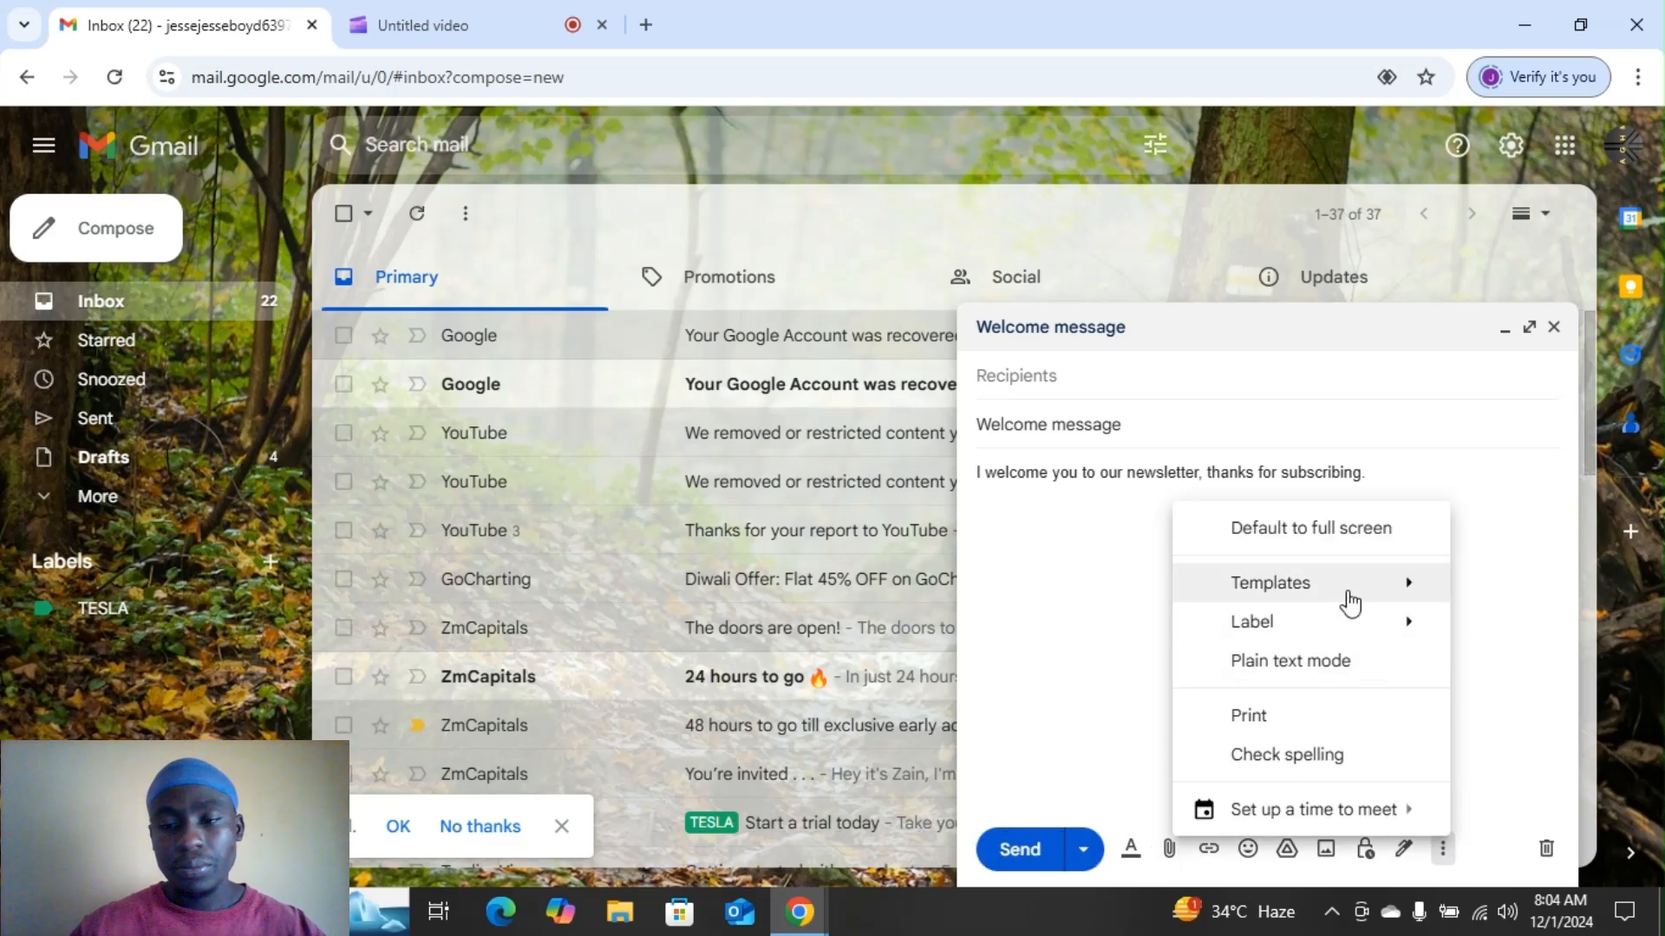
pyautogui.moveTo(1342, 588)
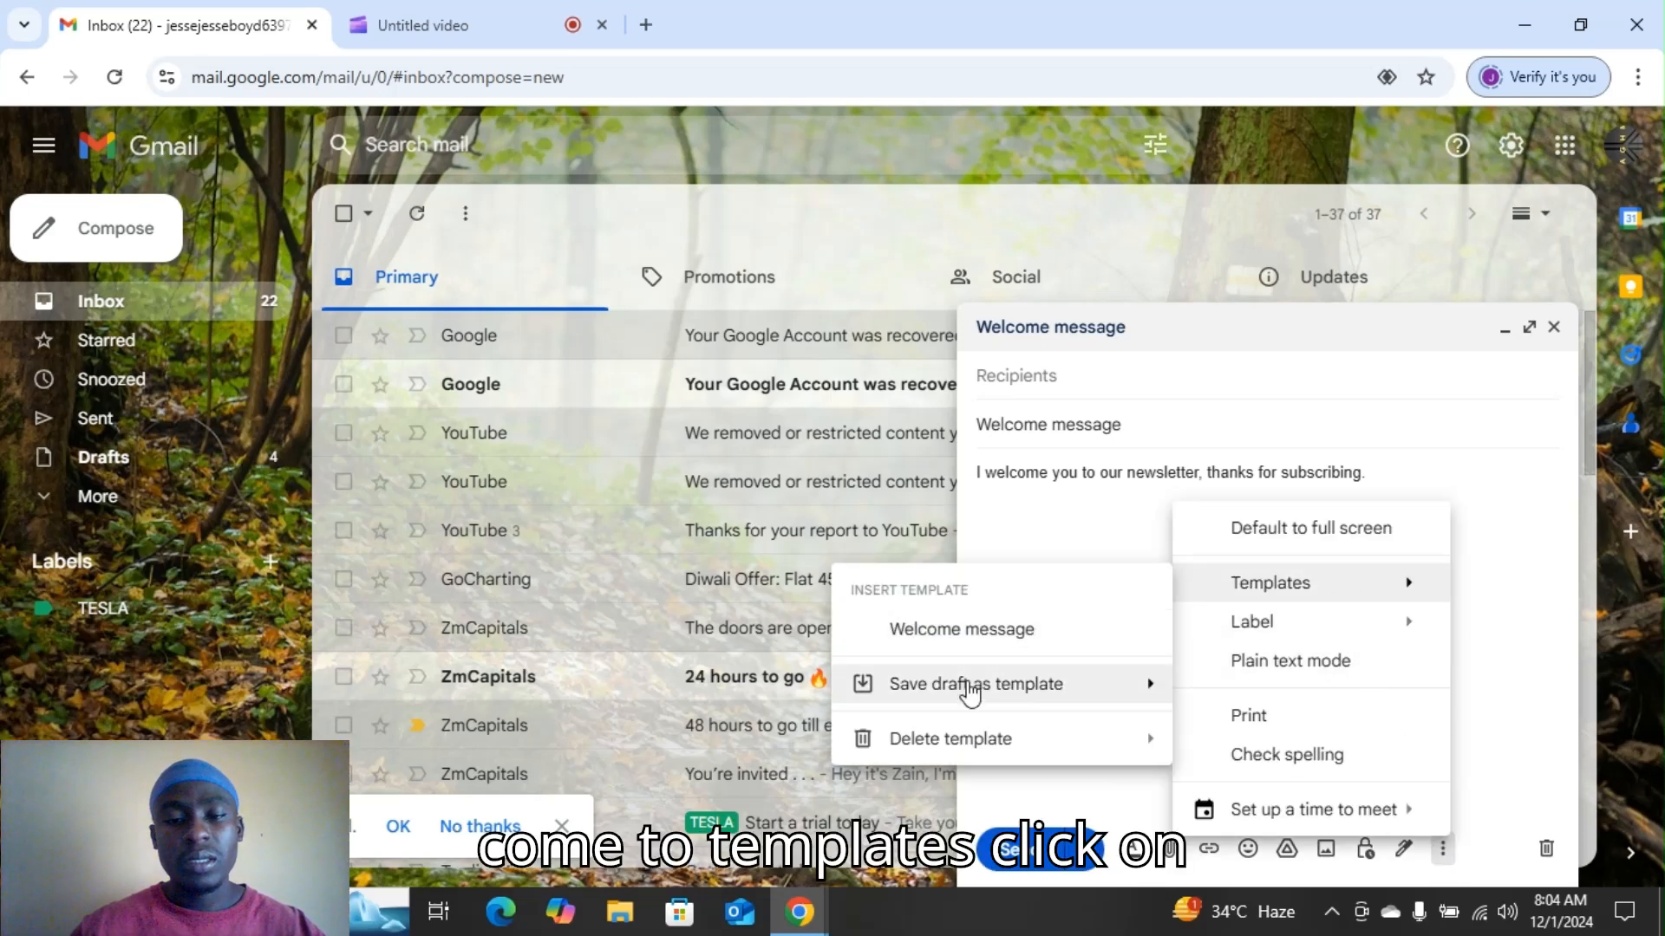
pyautogui.moveTo(970, 750)
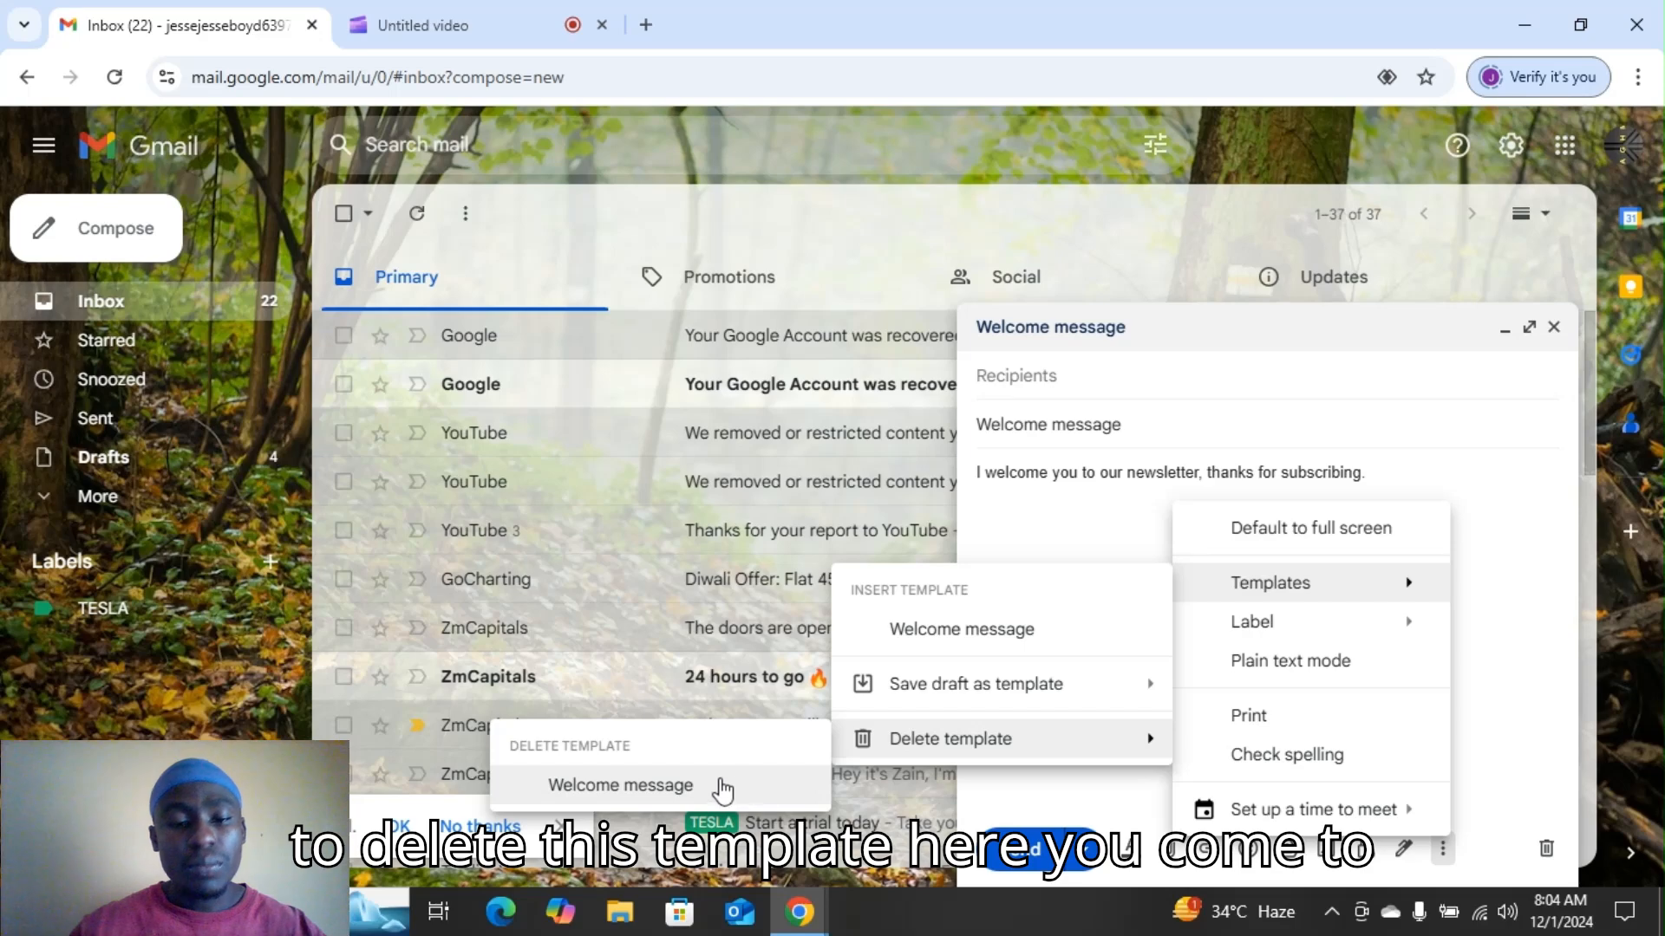
pyautogui.click(702, 783)
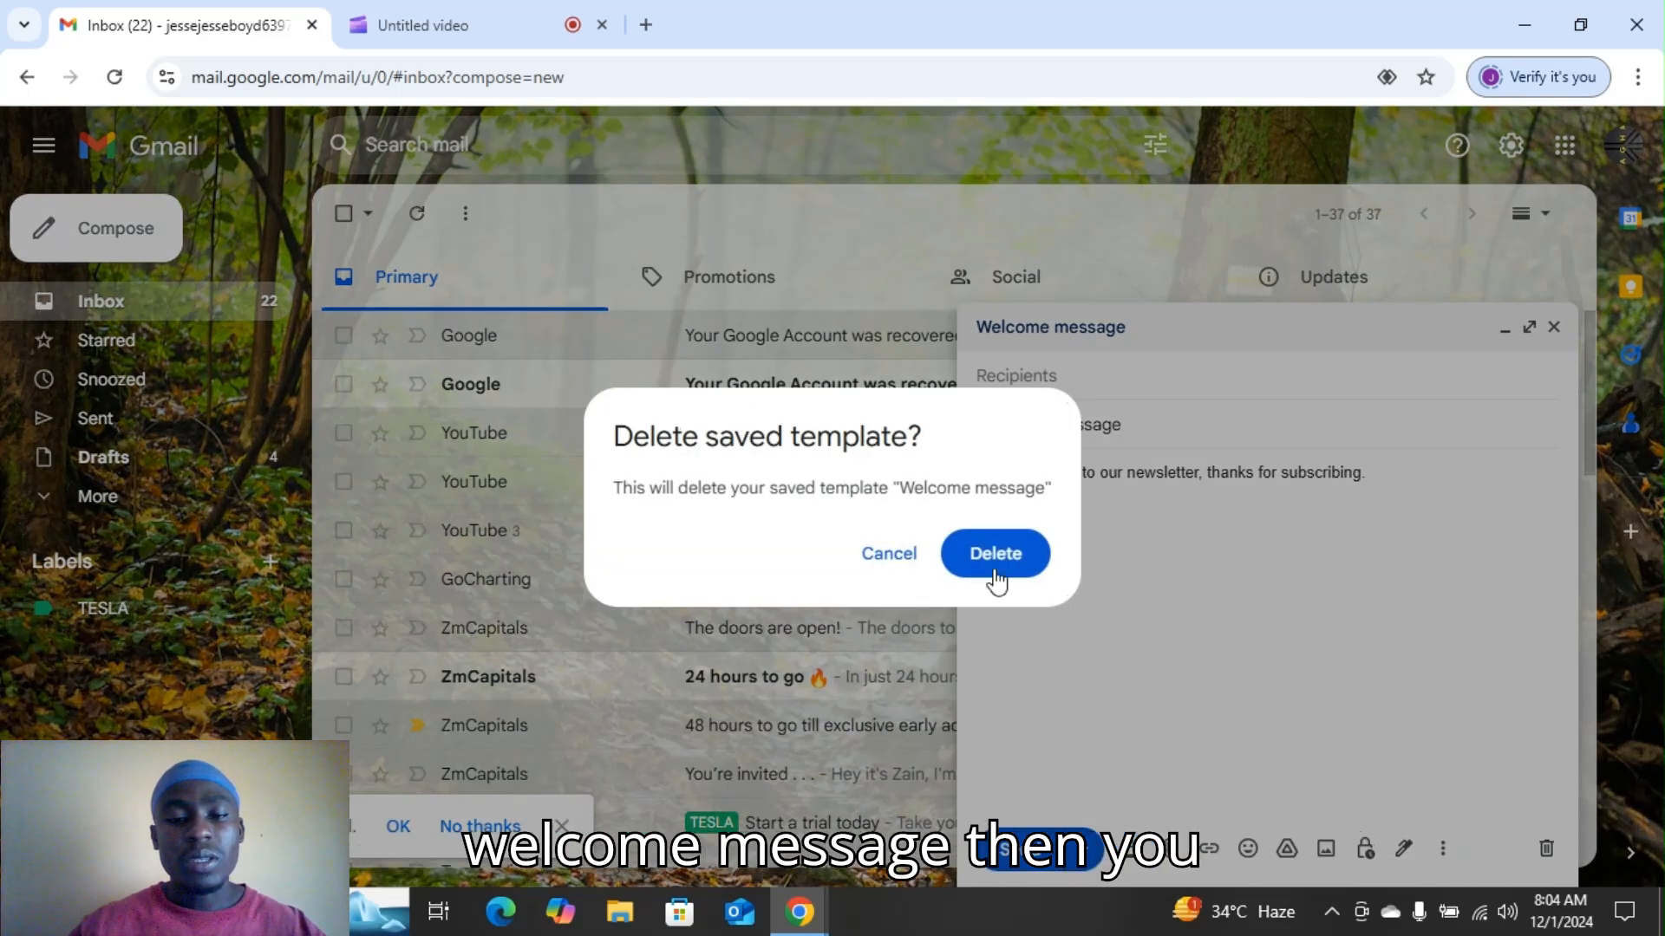
pyautogui.click(1022, 560)
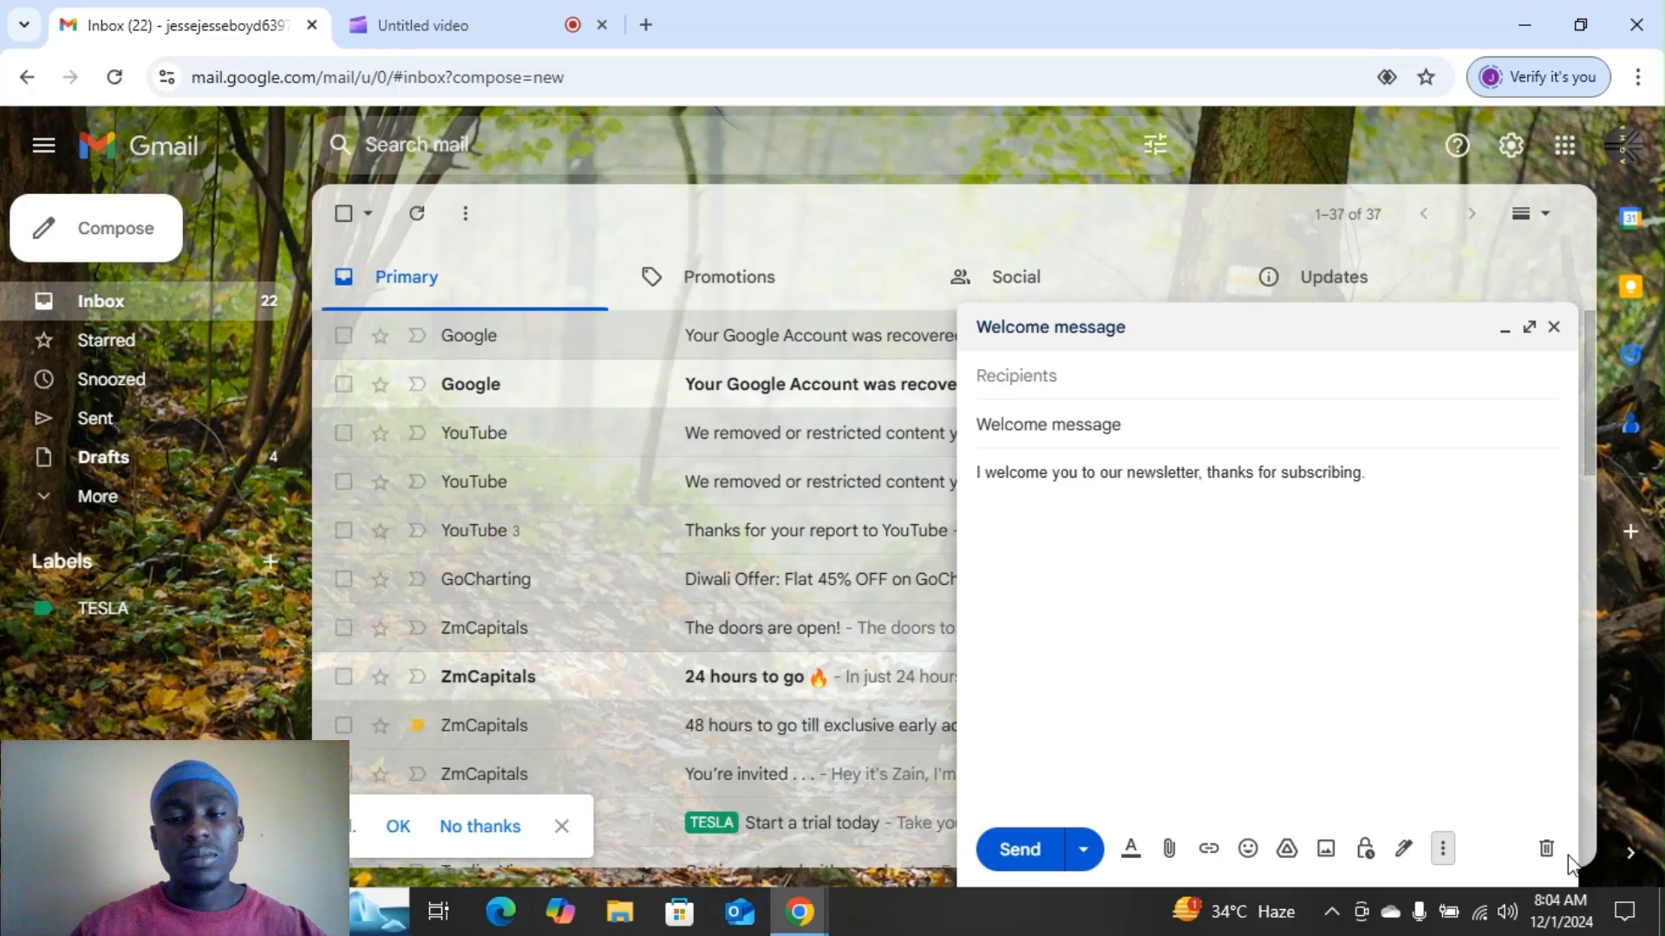
pyautogui.click(1544, 851)
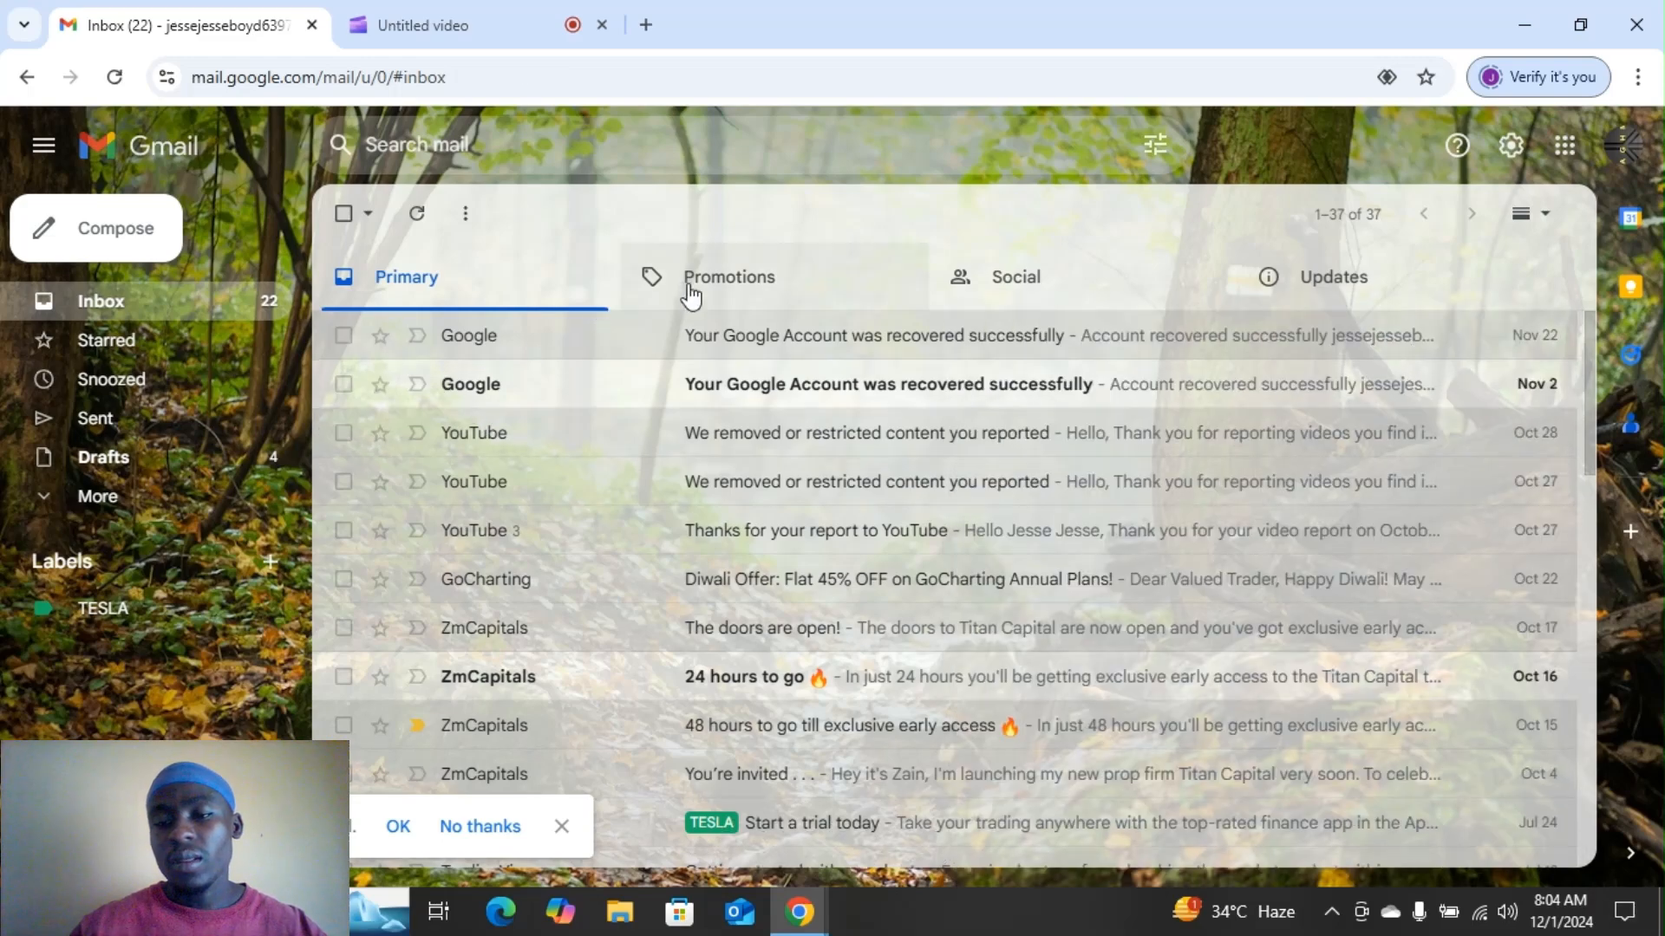
# Check the saved templates list from a new message and close the message
pyautogui.click(54, 239)
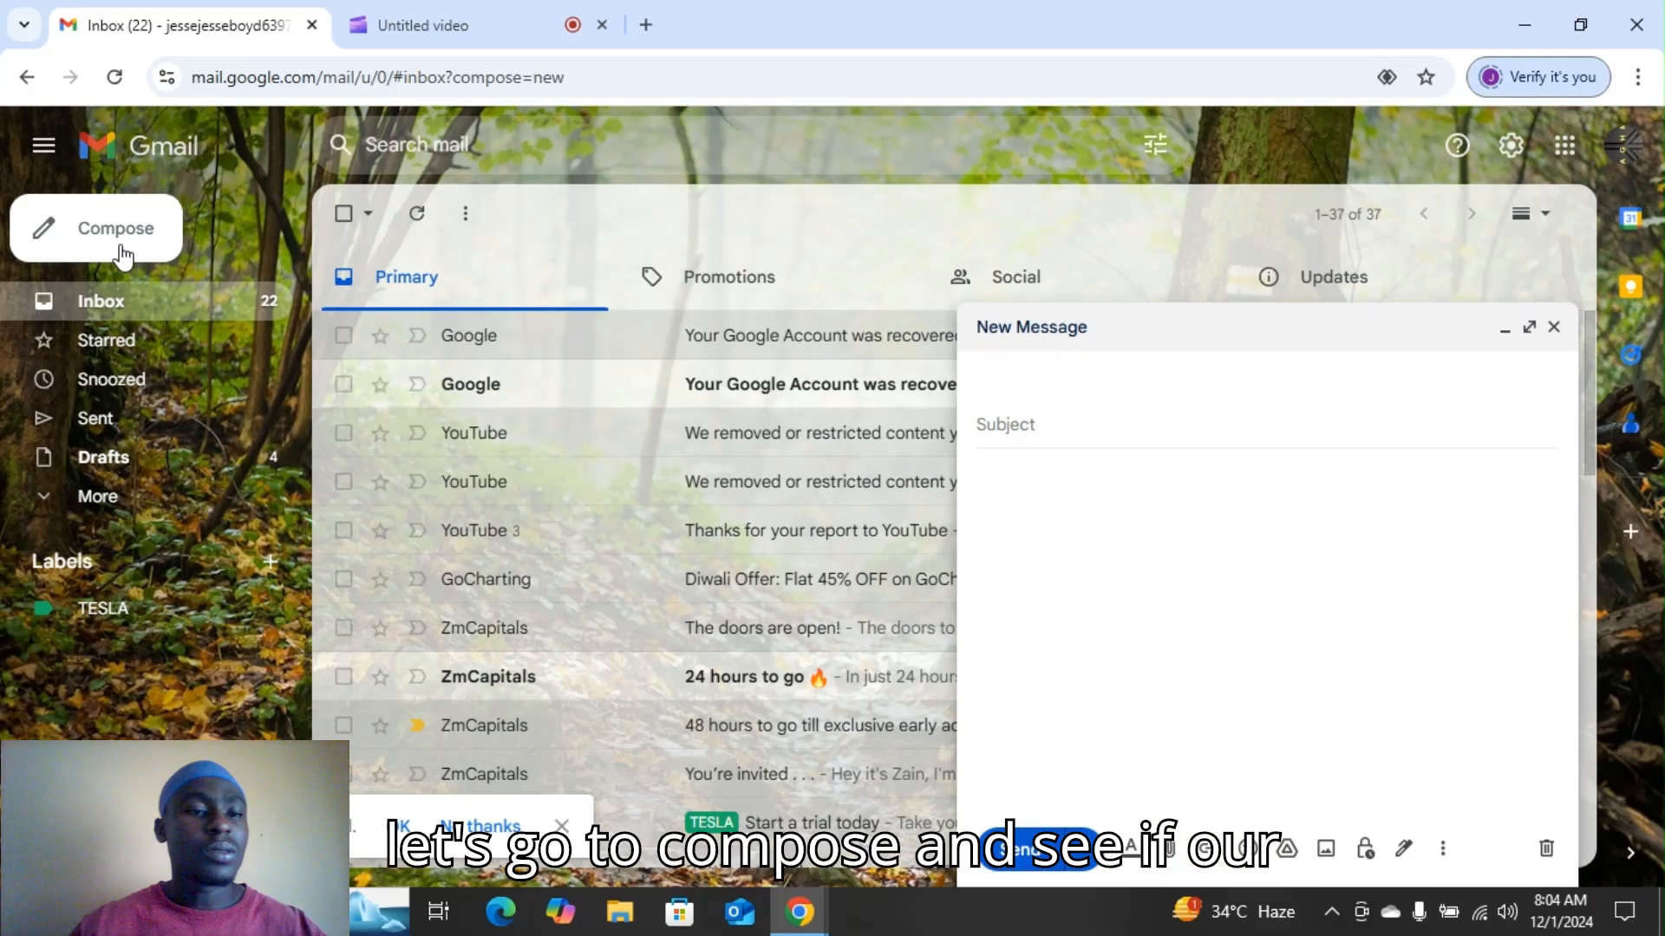
pyautogui.click(1440, 851)
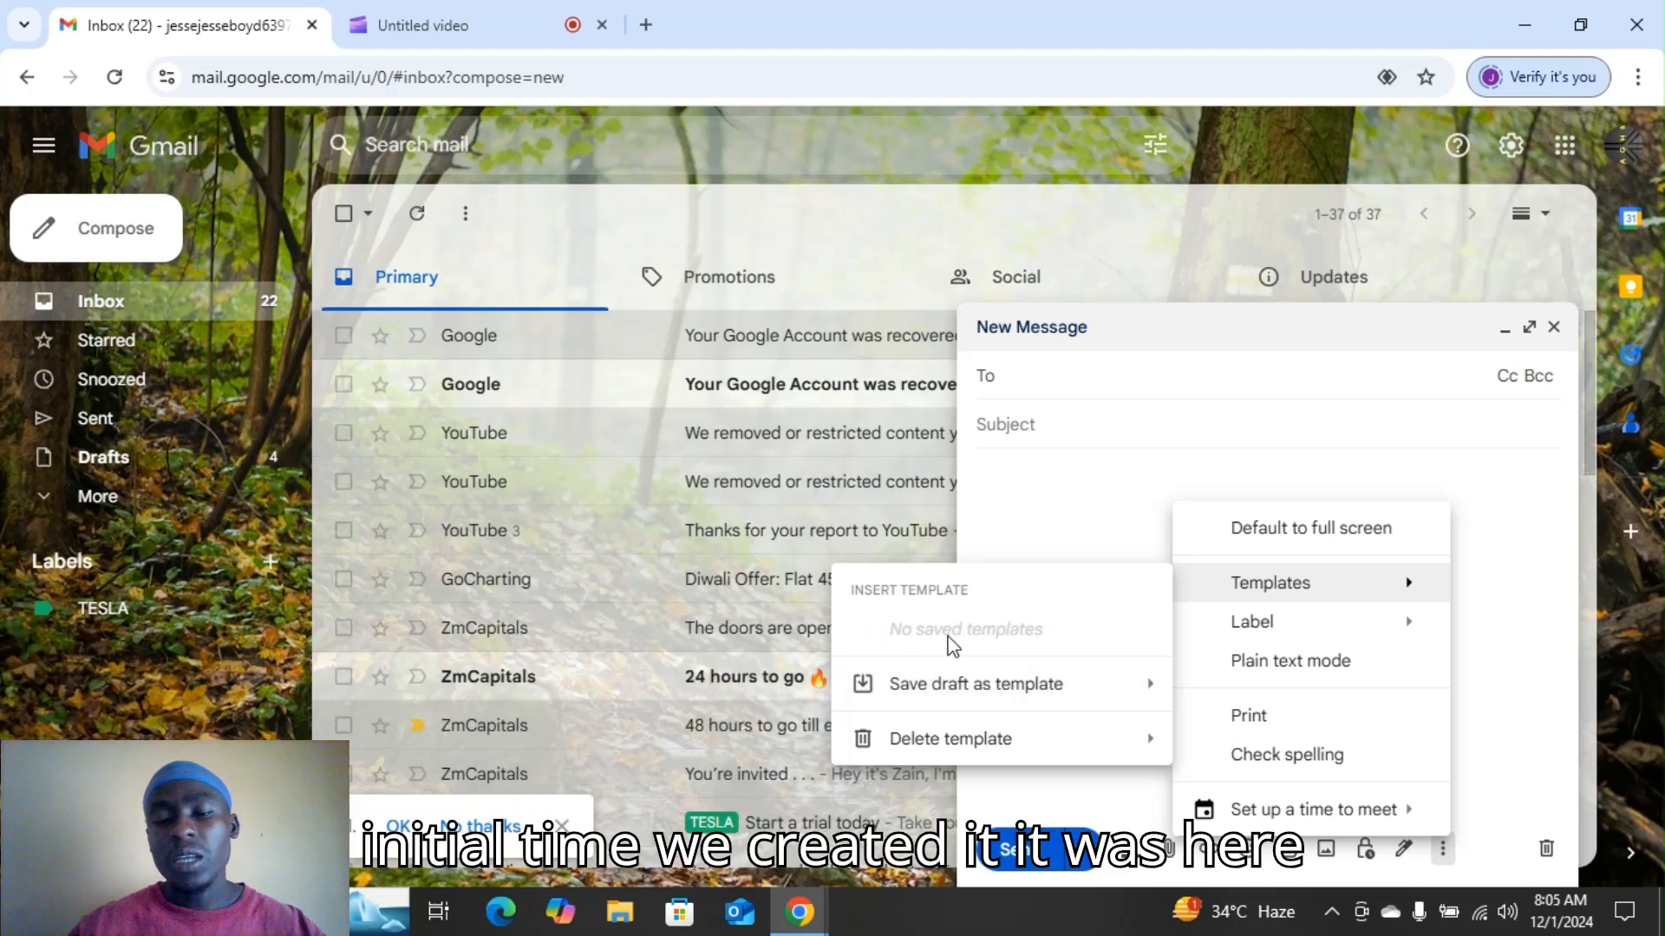
pyautogui.moveTo(971, 706)
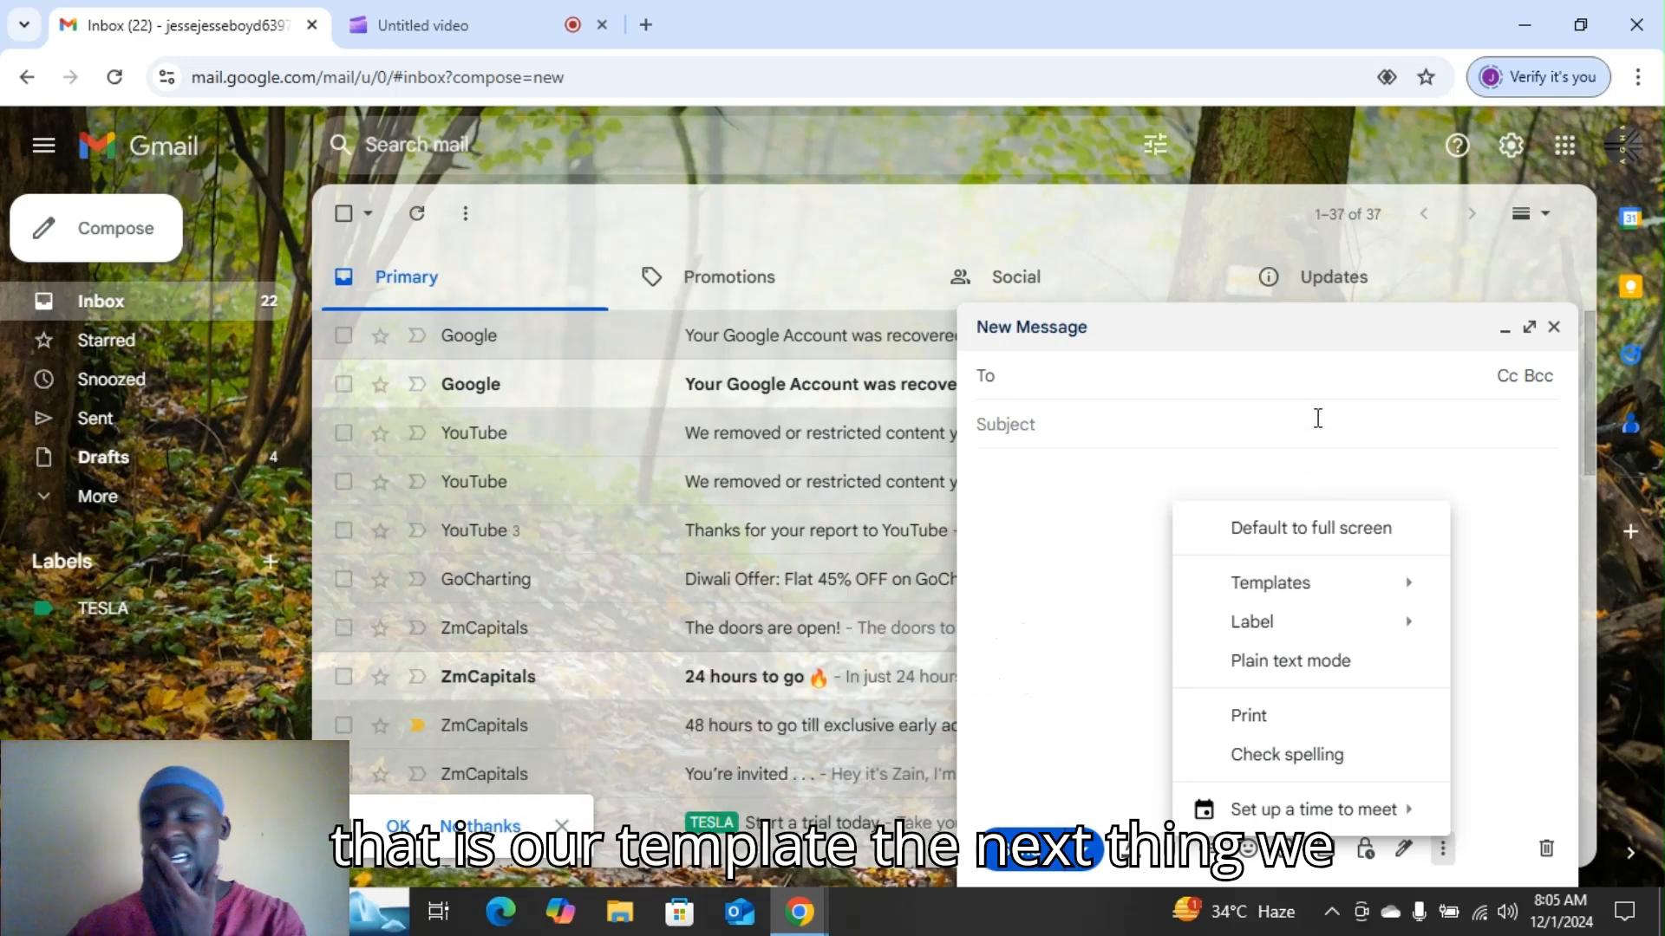
pyautogui.click(1554, 327)
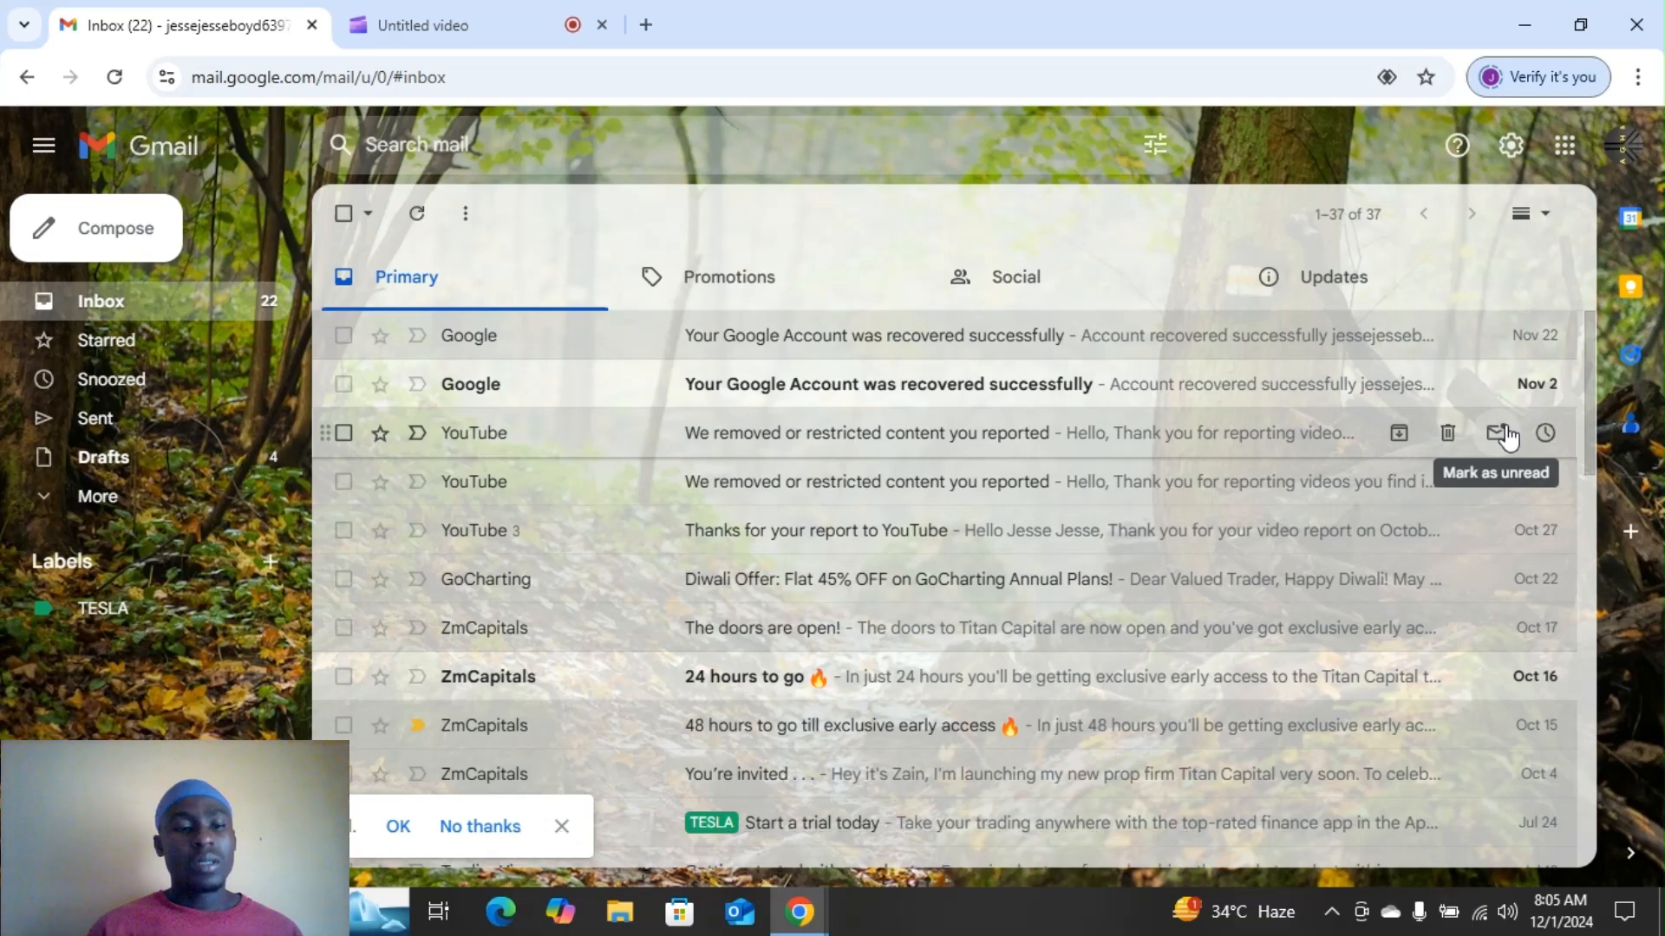
# Remove the TESLA label and confirm its deletion
pyautogui.scroll(-3, 828, 696)
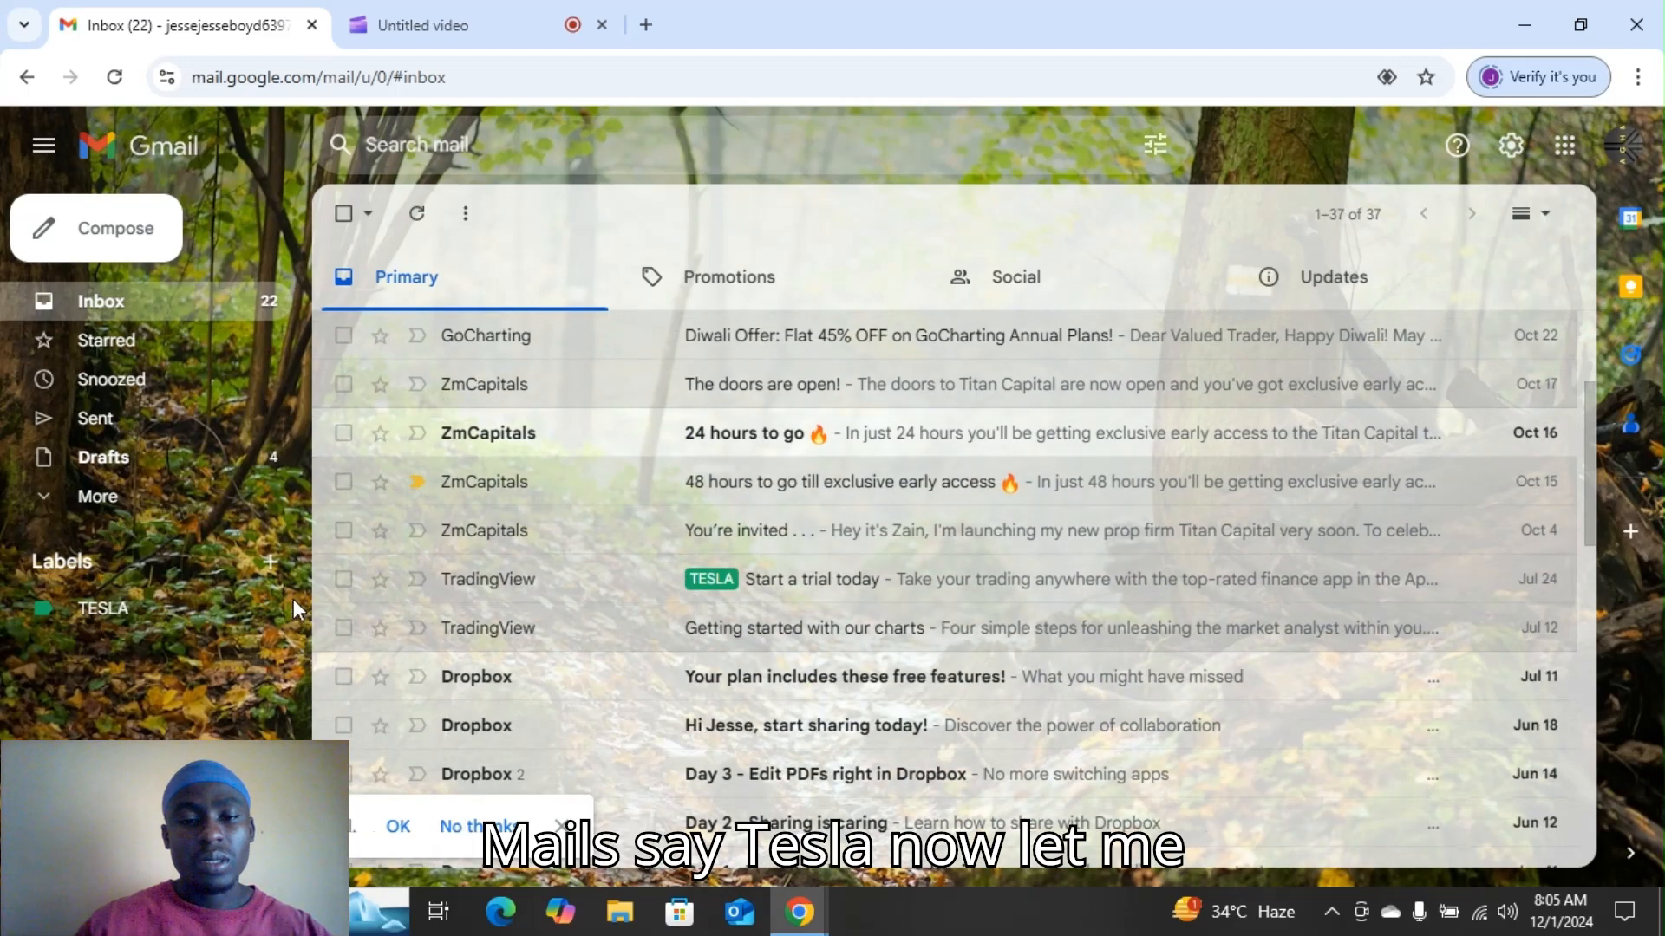
pyautogui.click(270, 608)
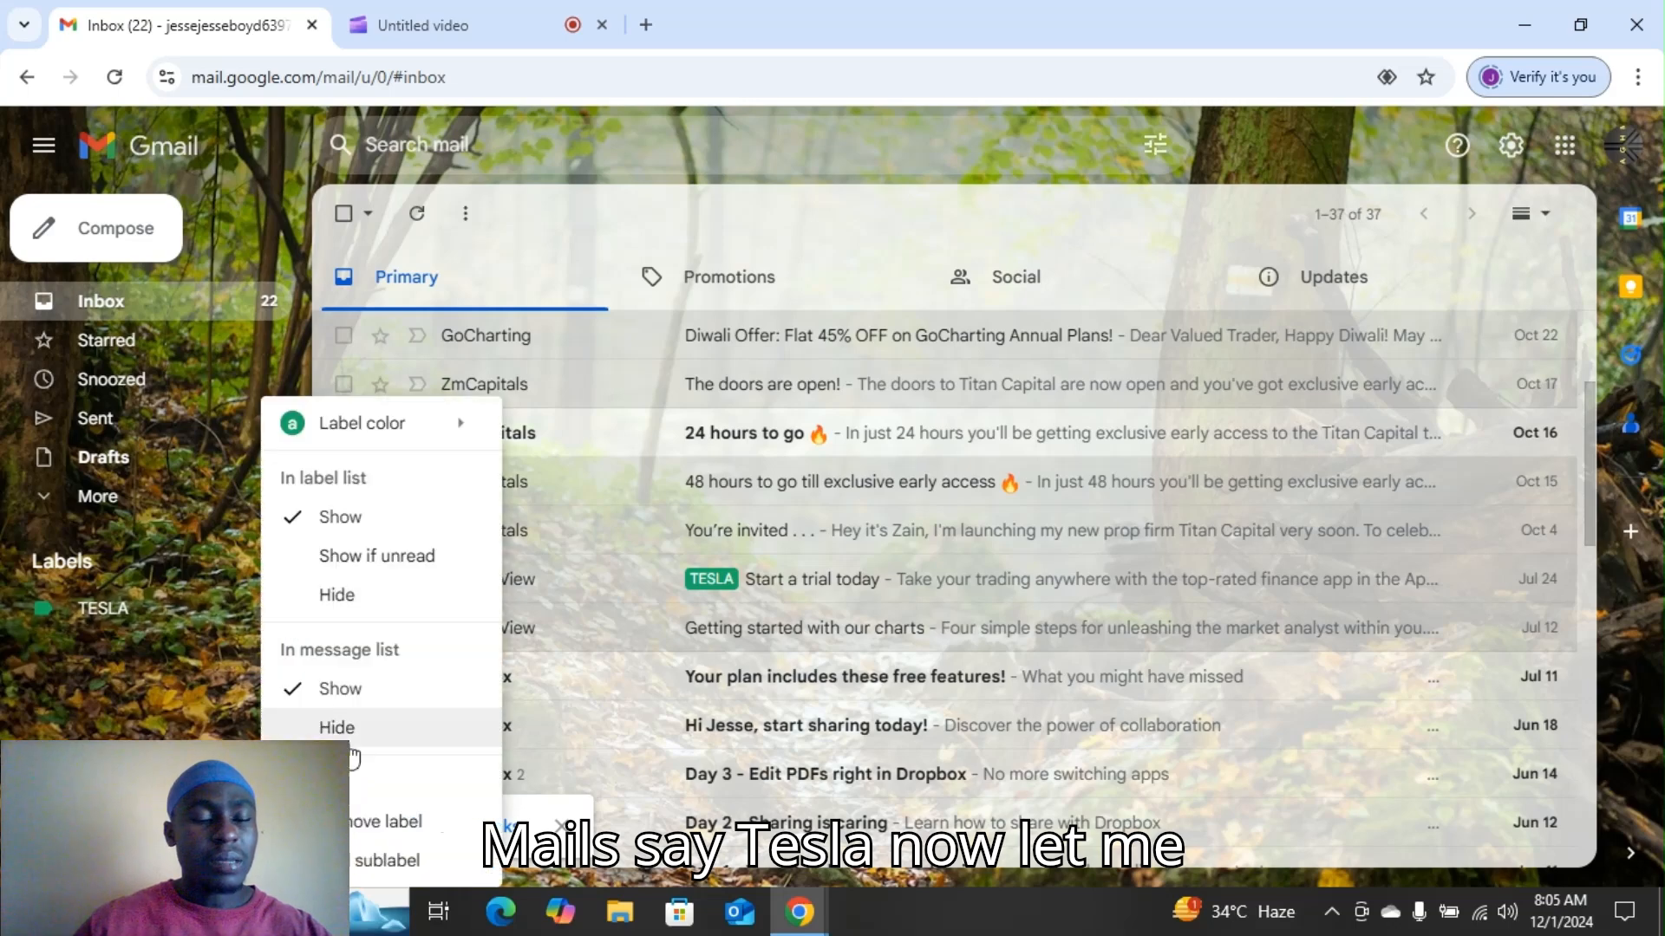
pyautogui.click(371, 825)
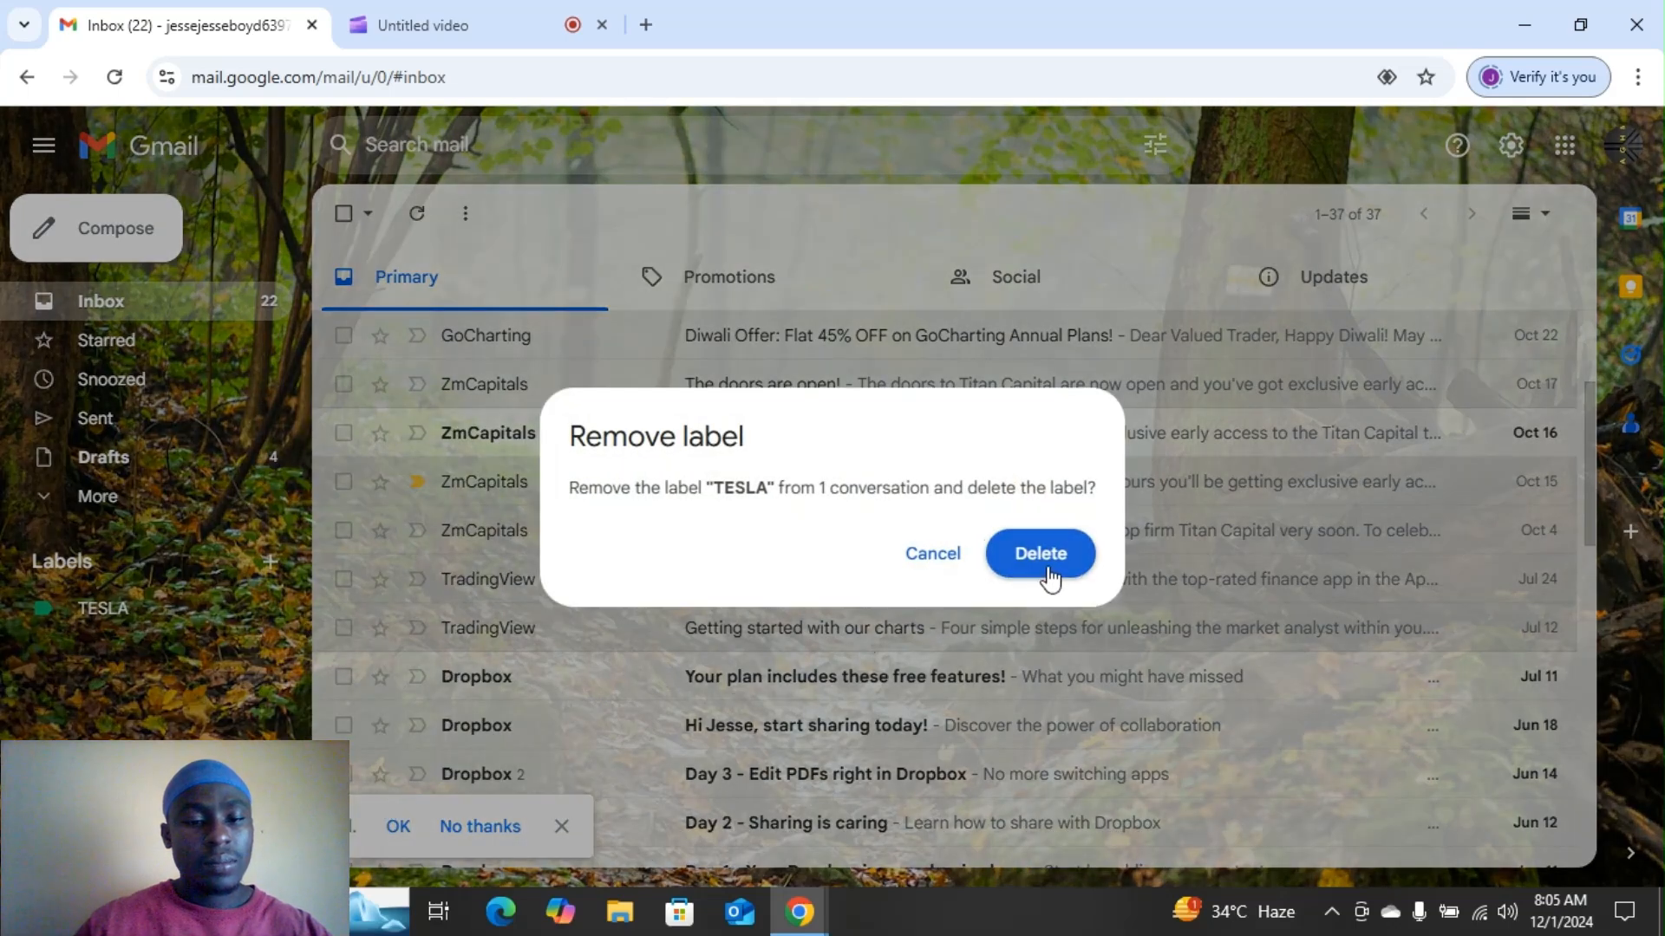
pyautogui.click(1037, 550)
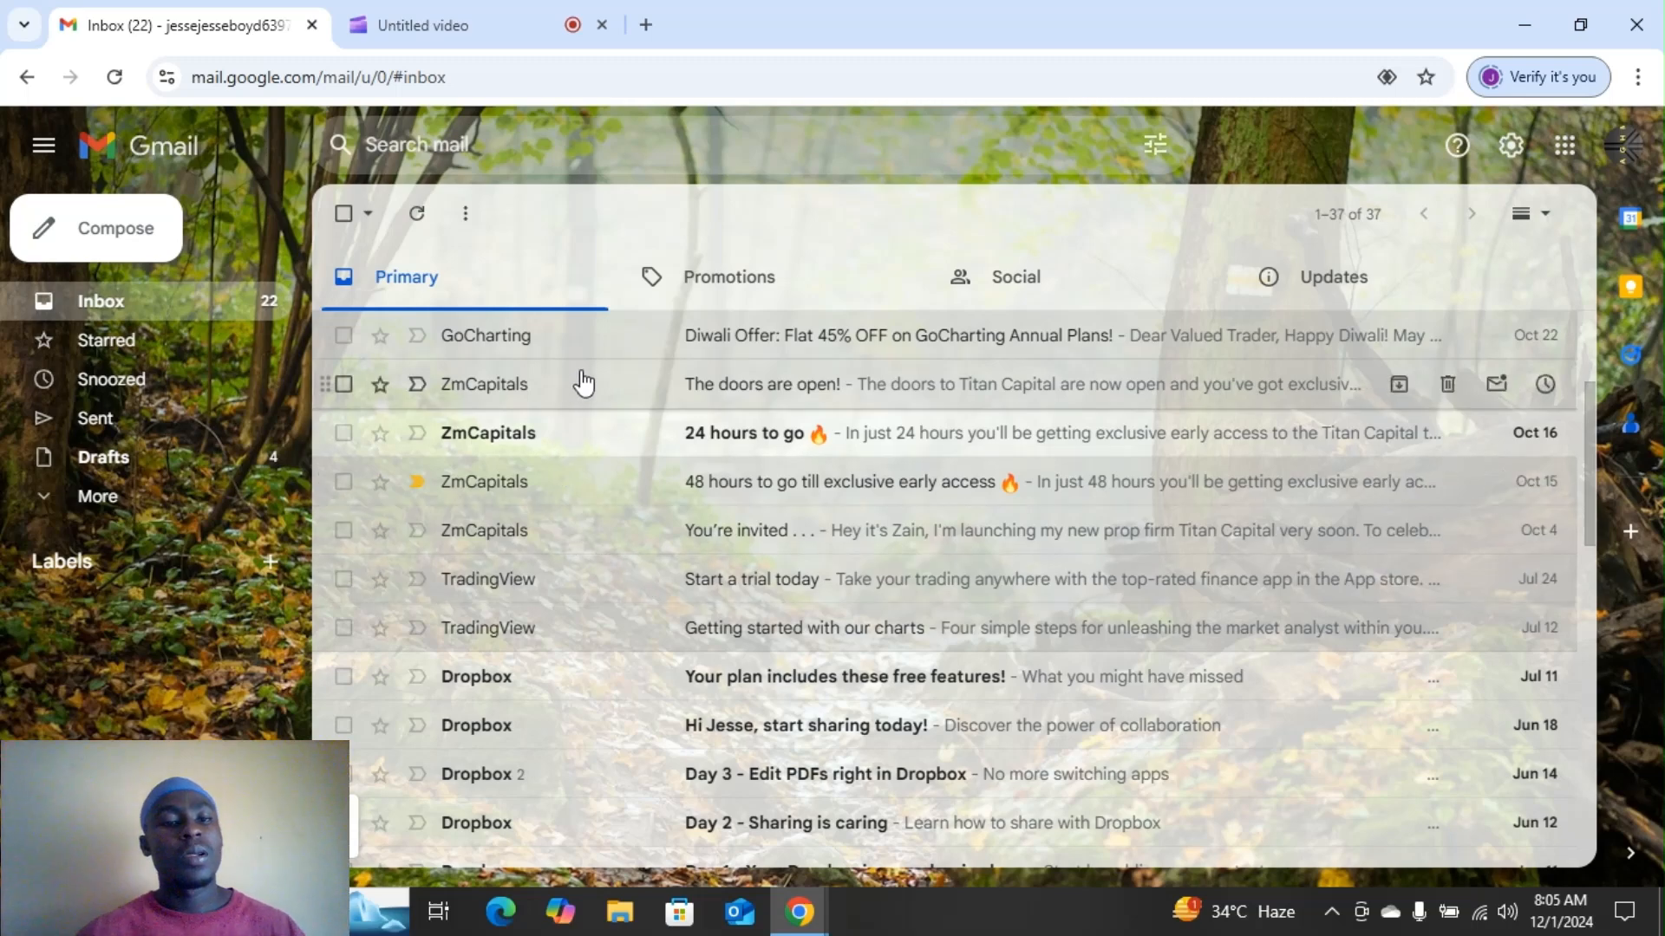
# Create a new label named "Nigeria" for the Dropbox email "Your plan includes these free features!"
pyautogui.click(344, 680)
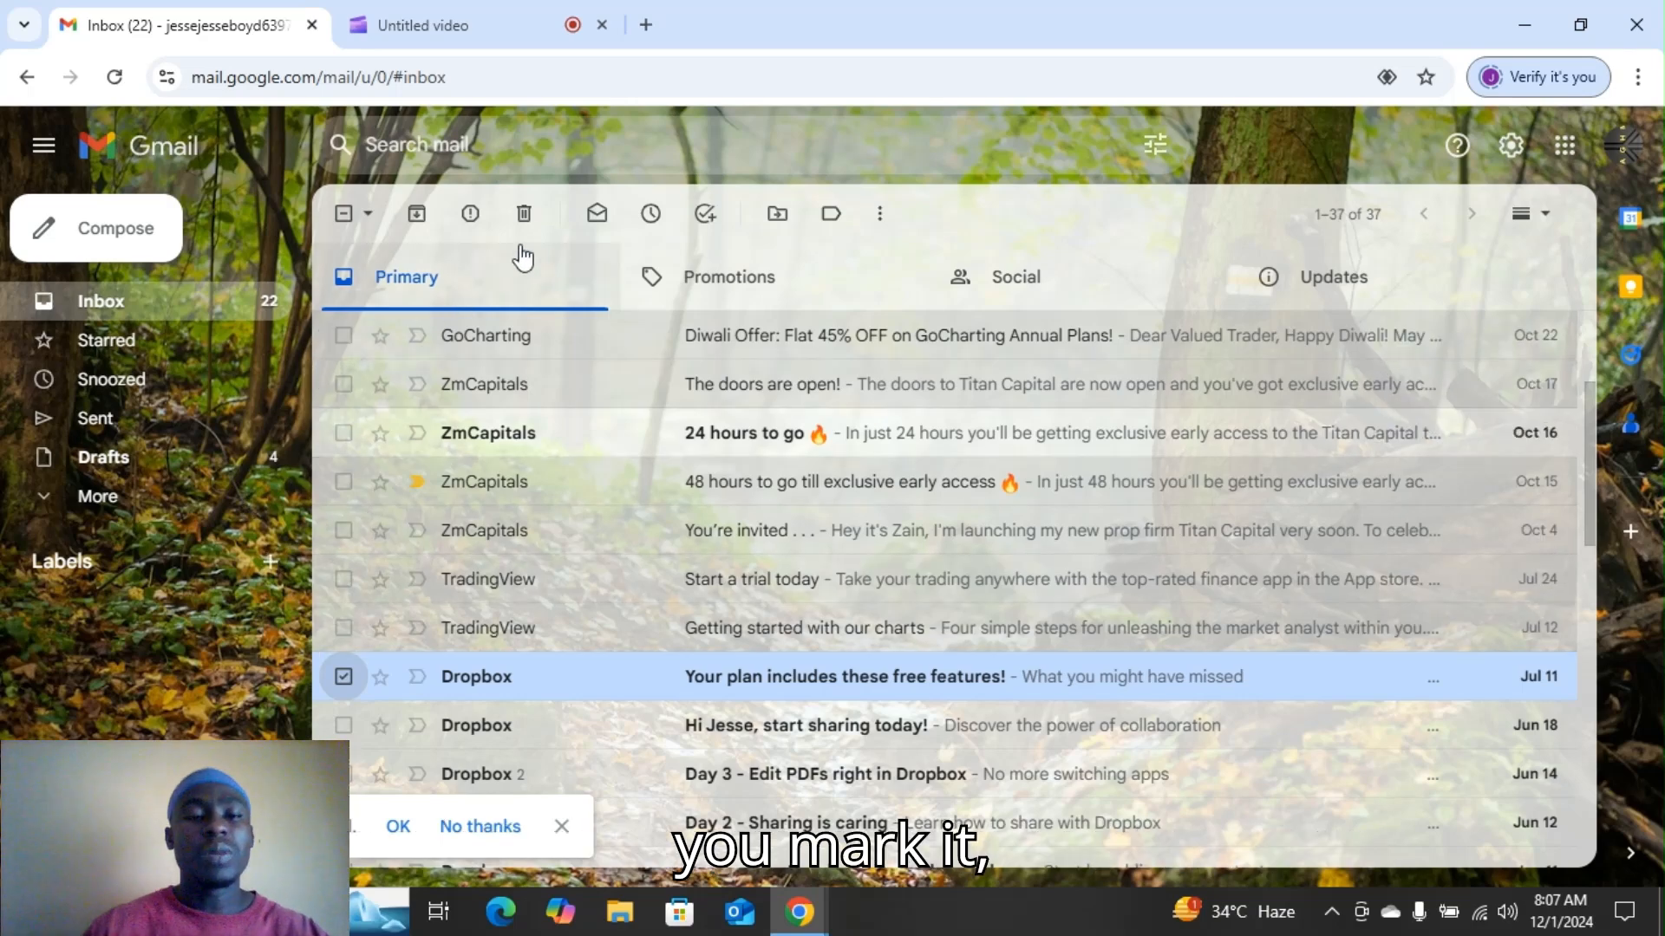
pyautogui.click(833, 231)
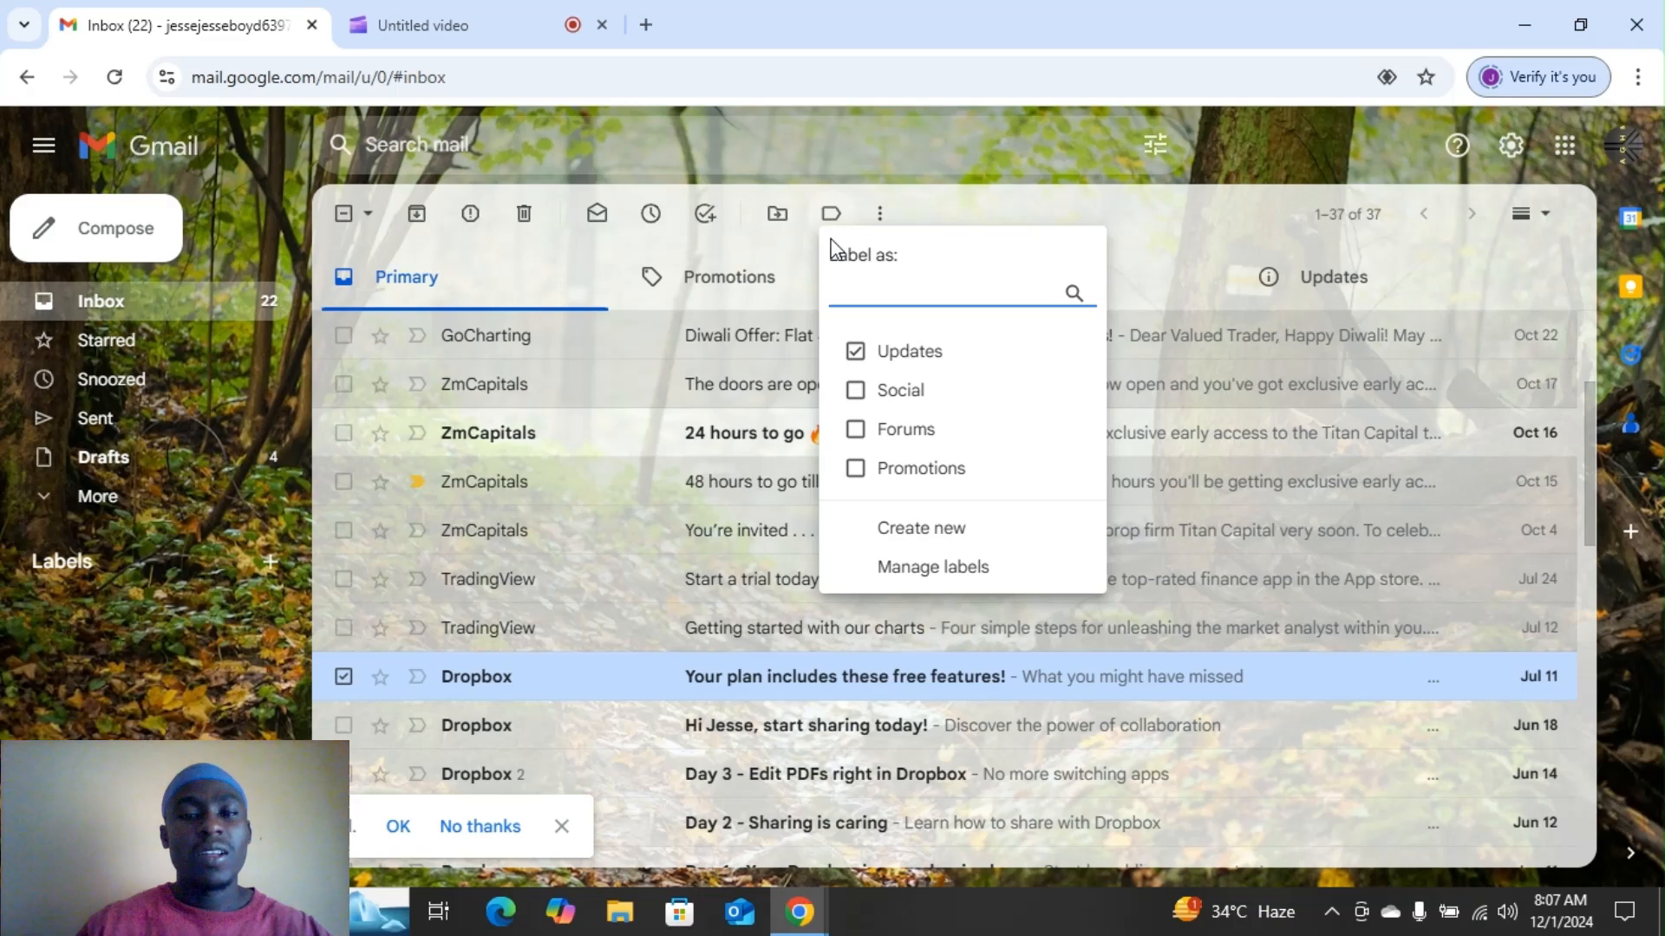
pyautogui.click(926, 530)
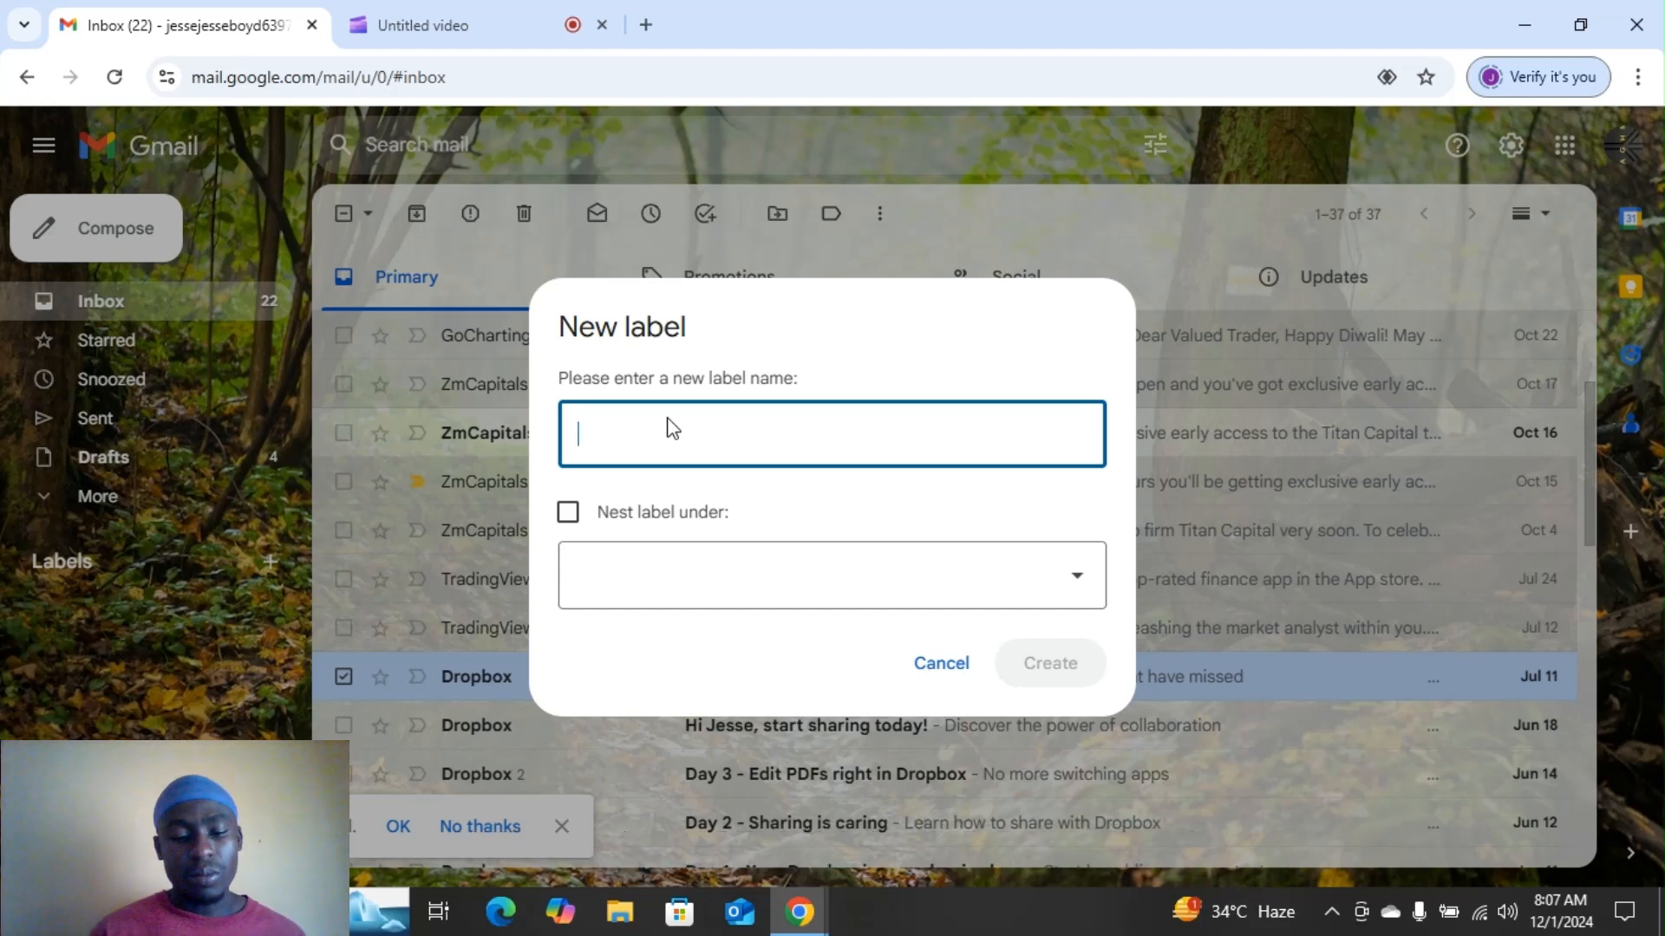
pyautogui.write('nigeria')
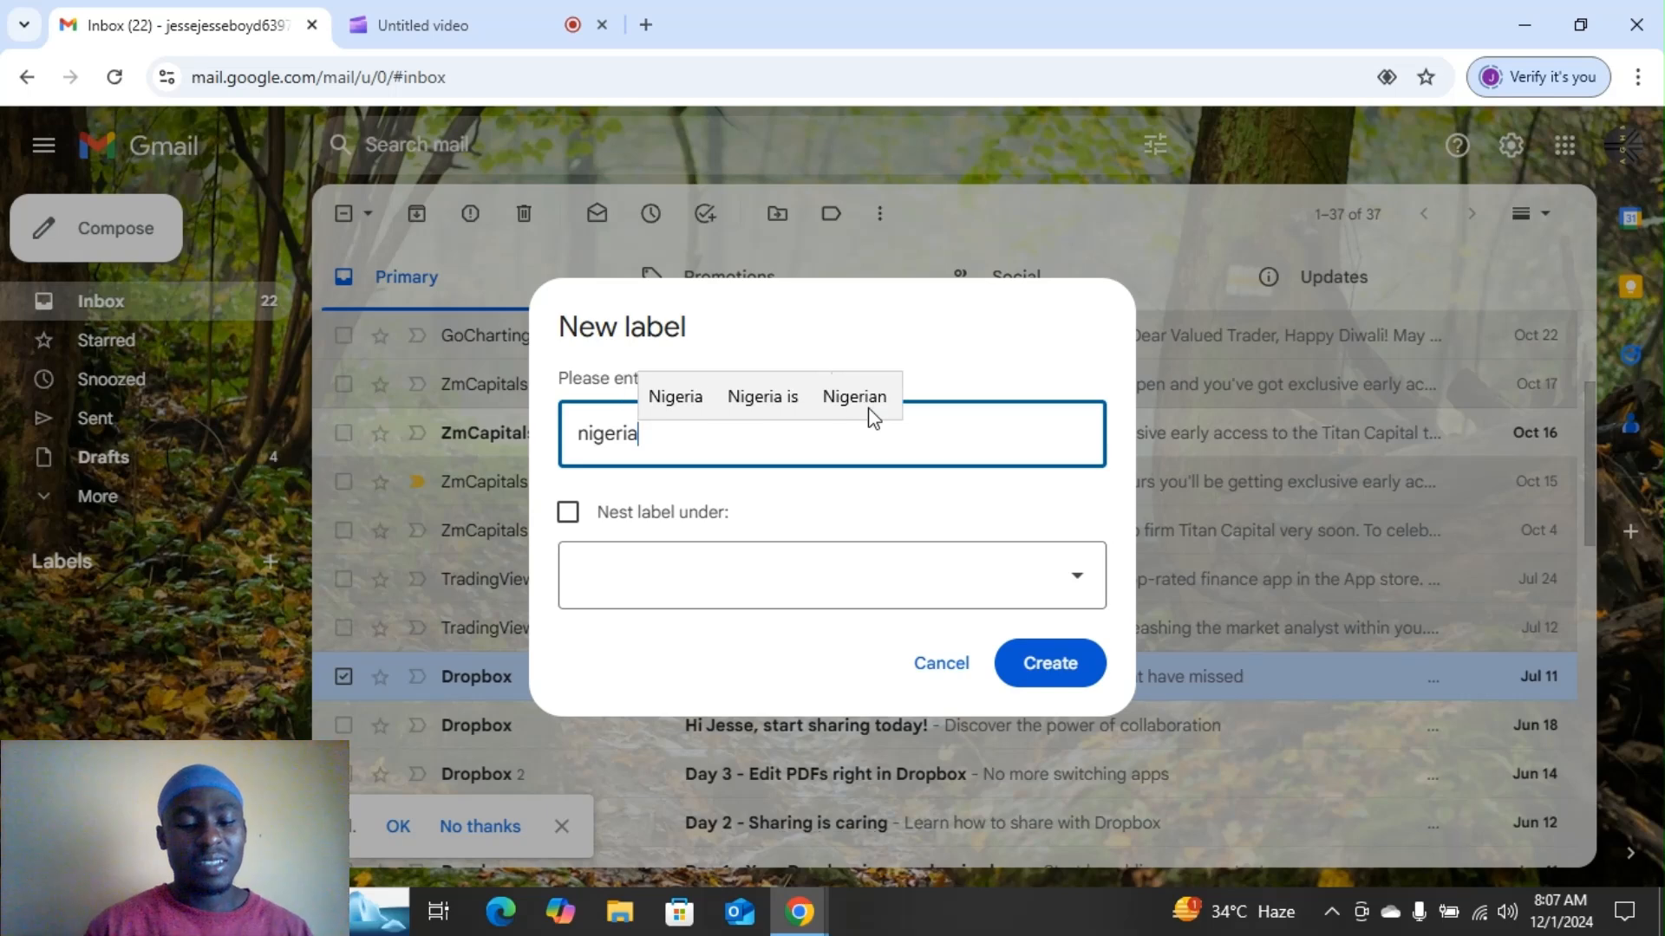
pyautogui.click(668, 396)
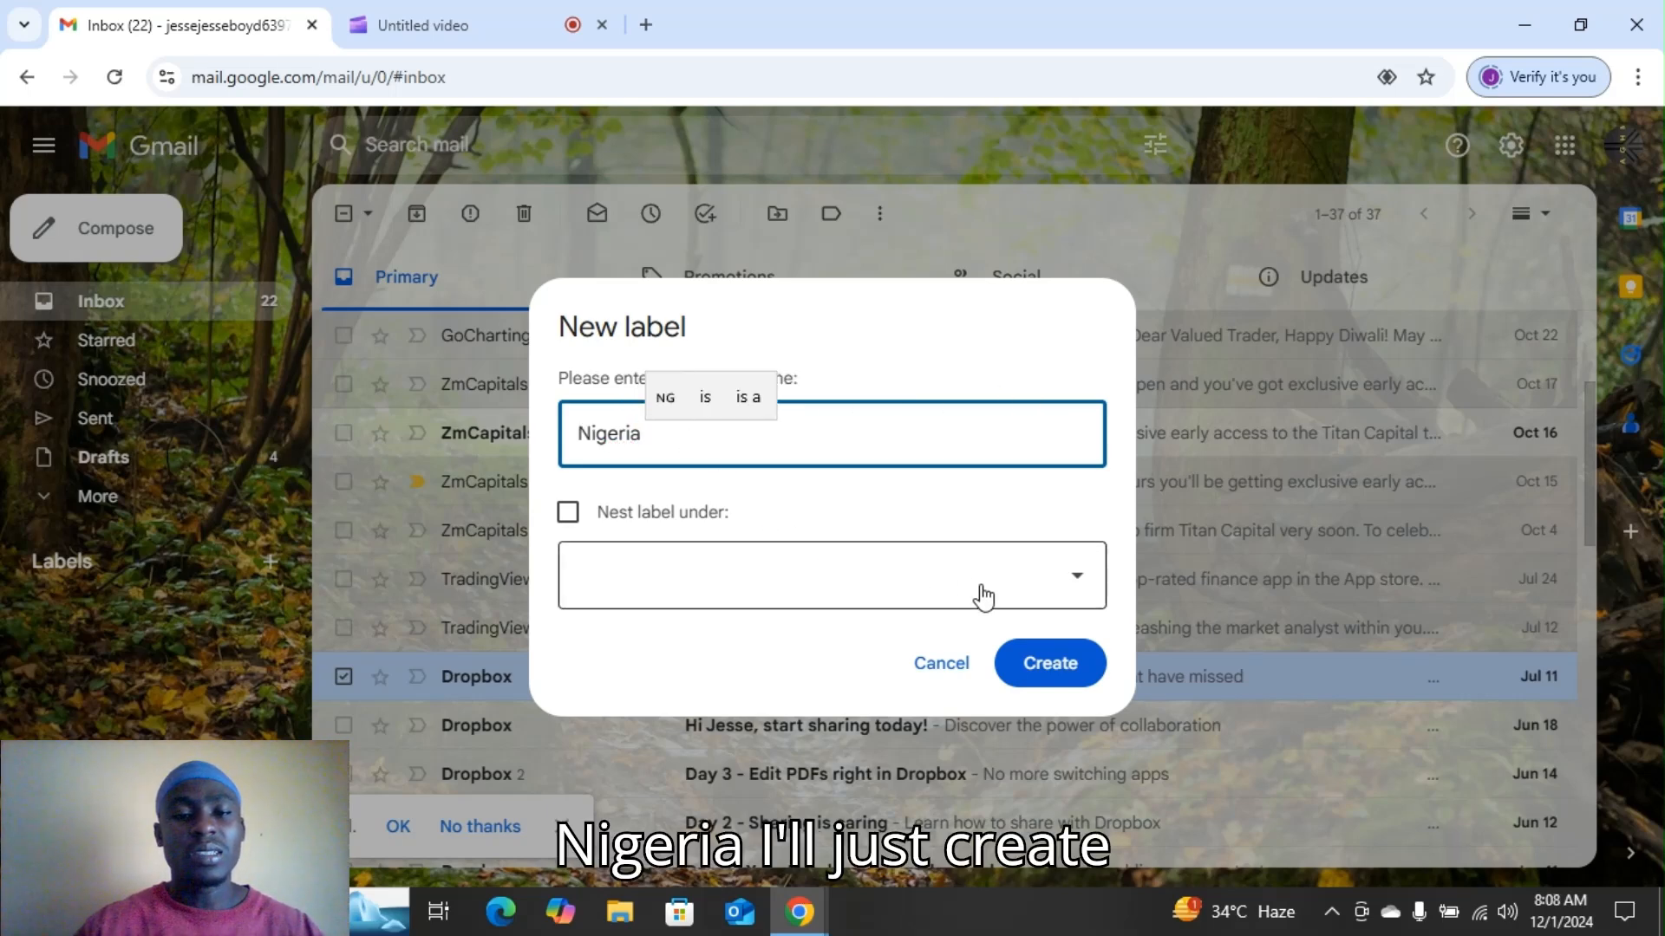
pyautogui.click(1050, 663)
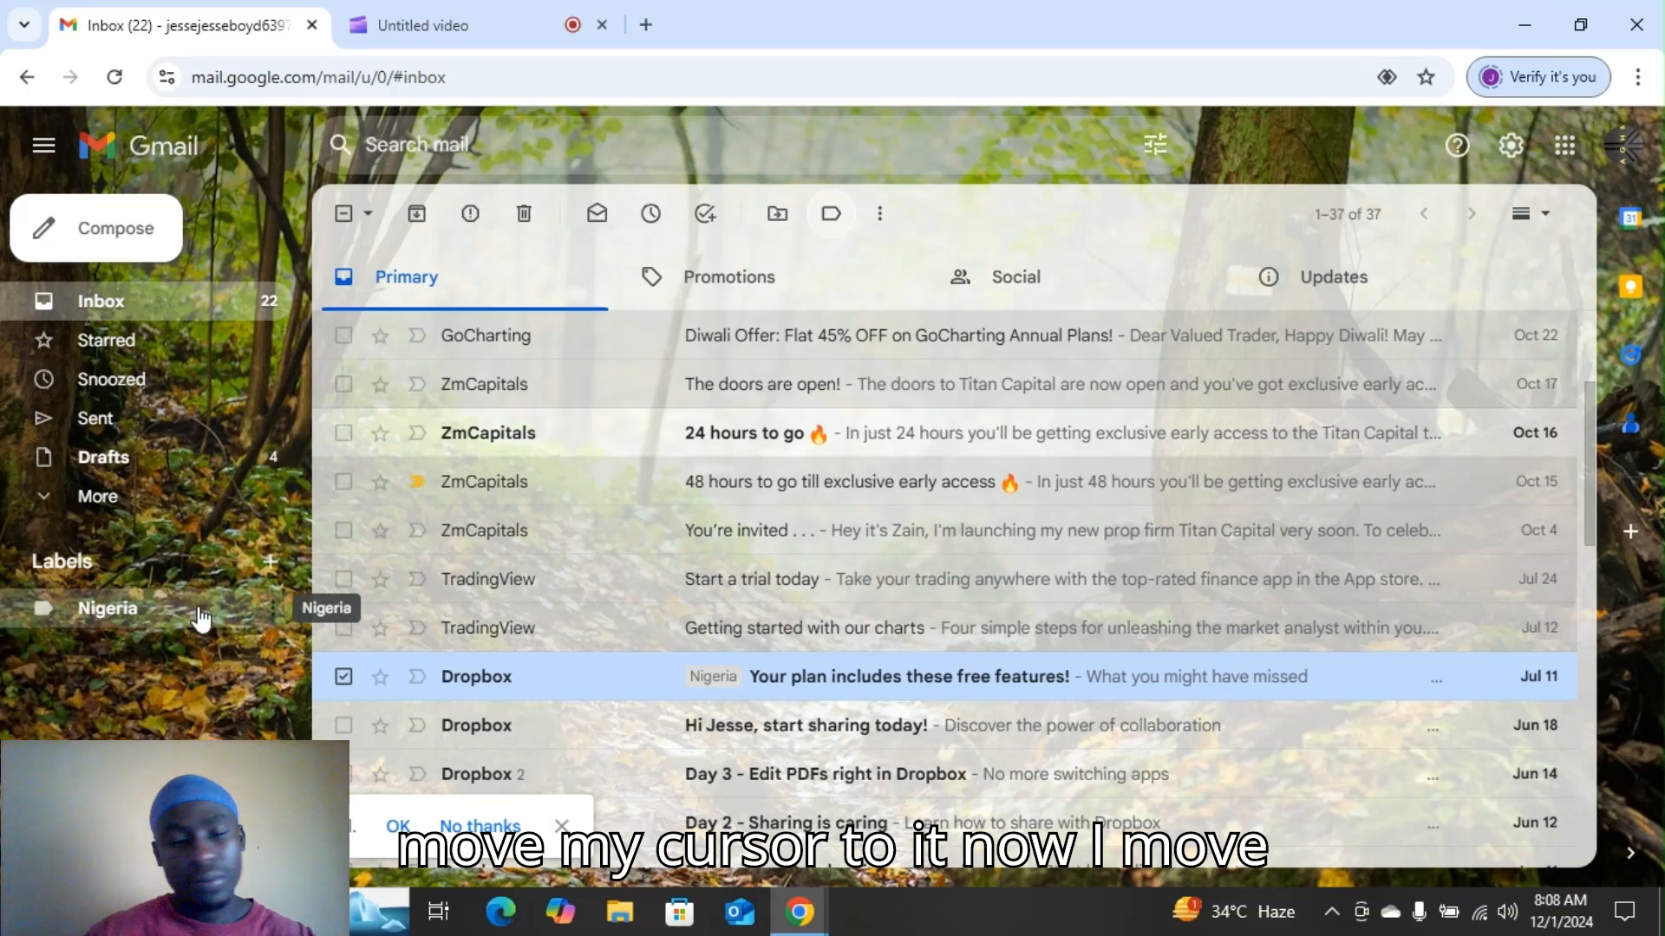
# Set the Nigeria label's color to dark green
pyautogui.click(270, 611)
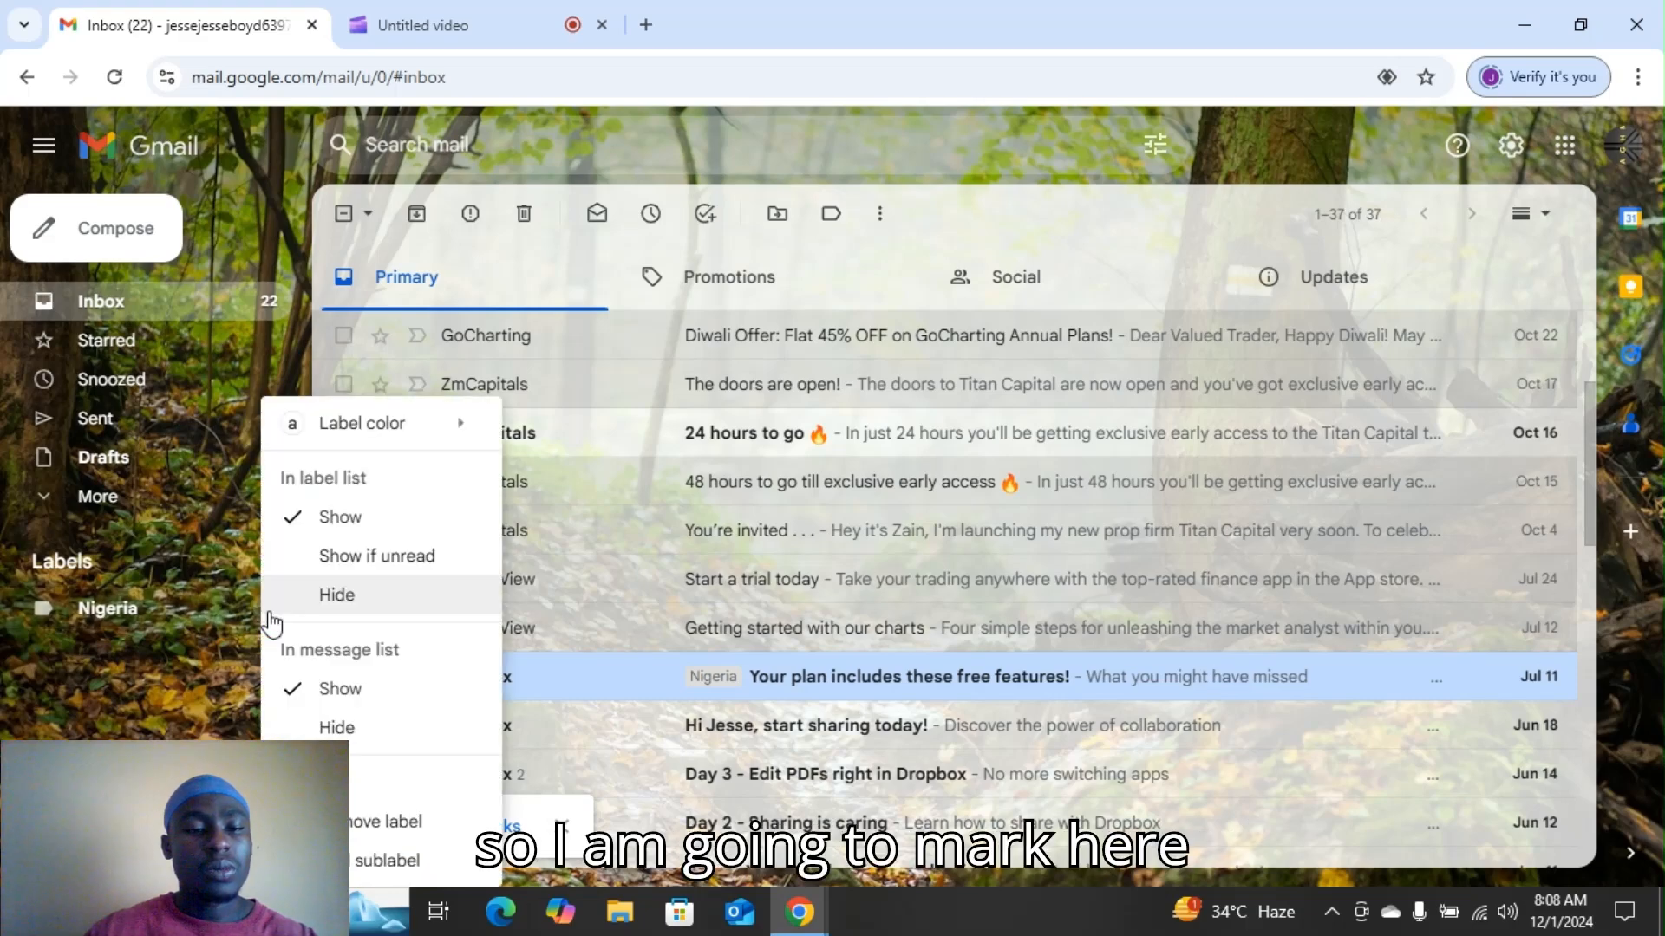
pyautogui.moveTo(377, 446)
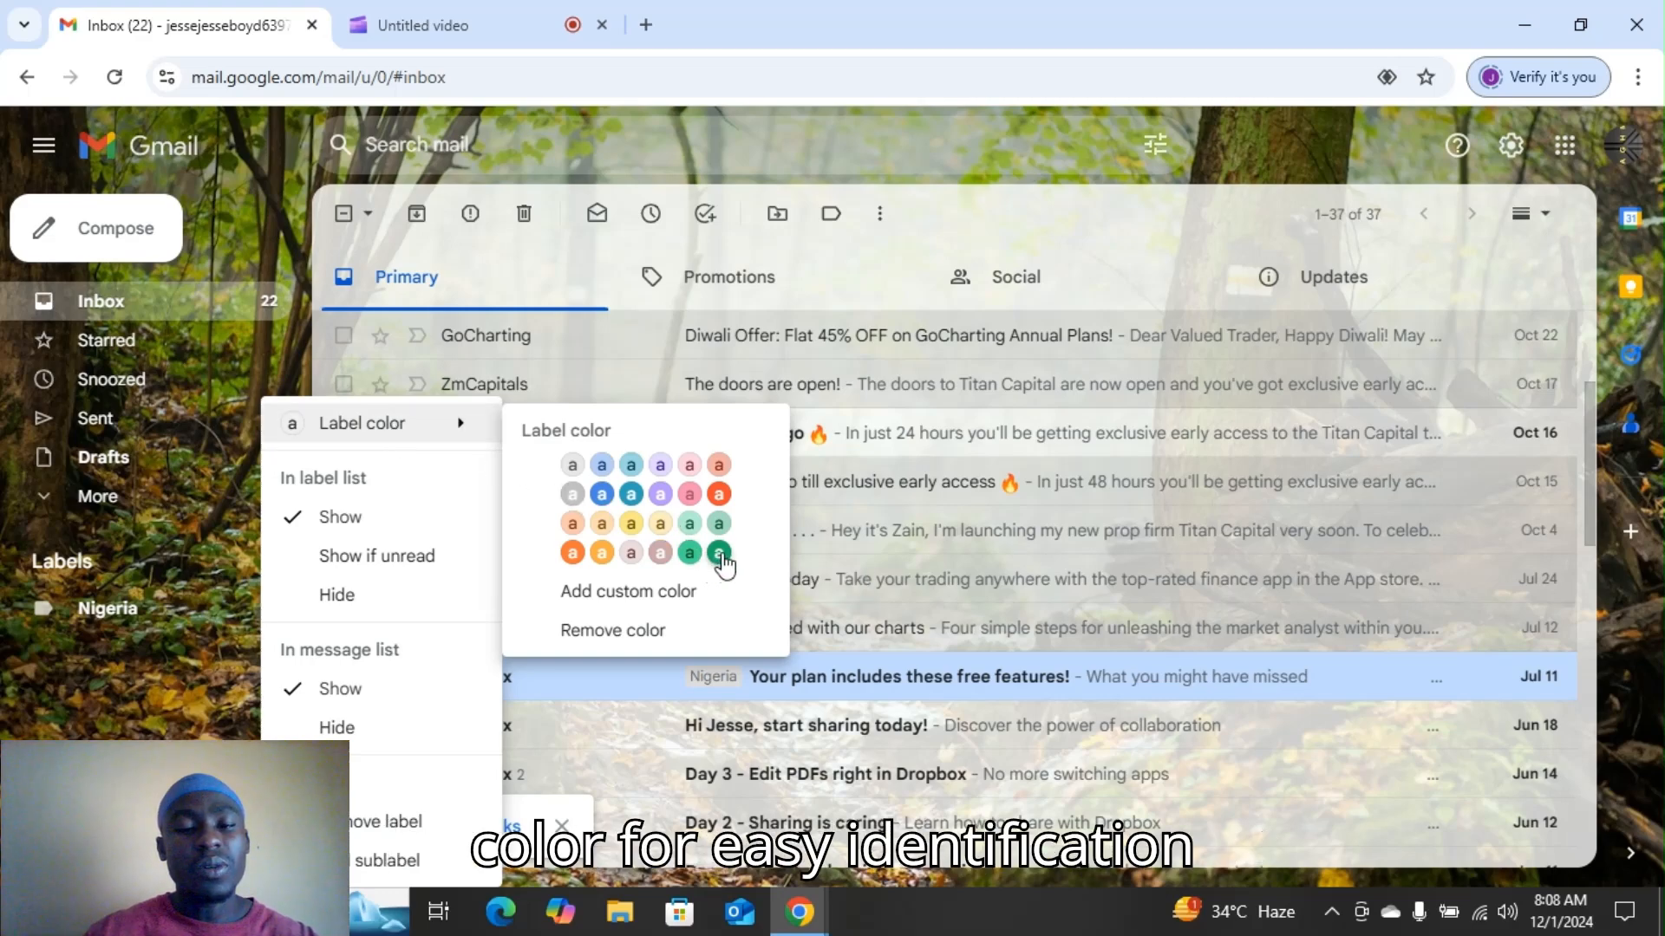
pyautogui.click(719, 552)
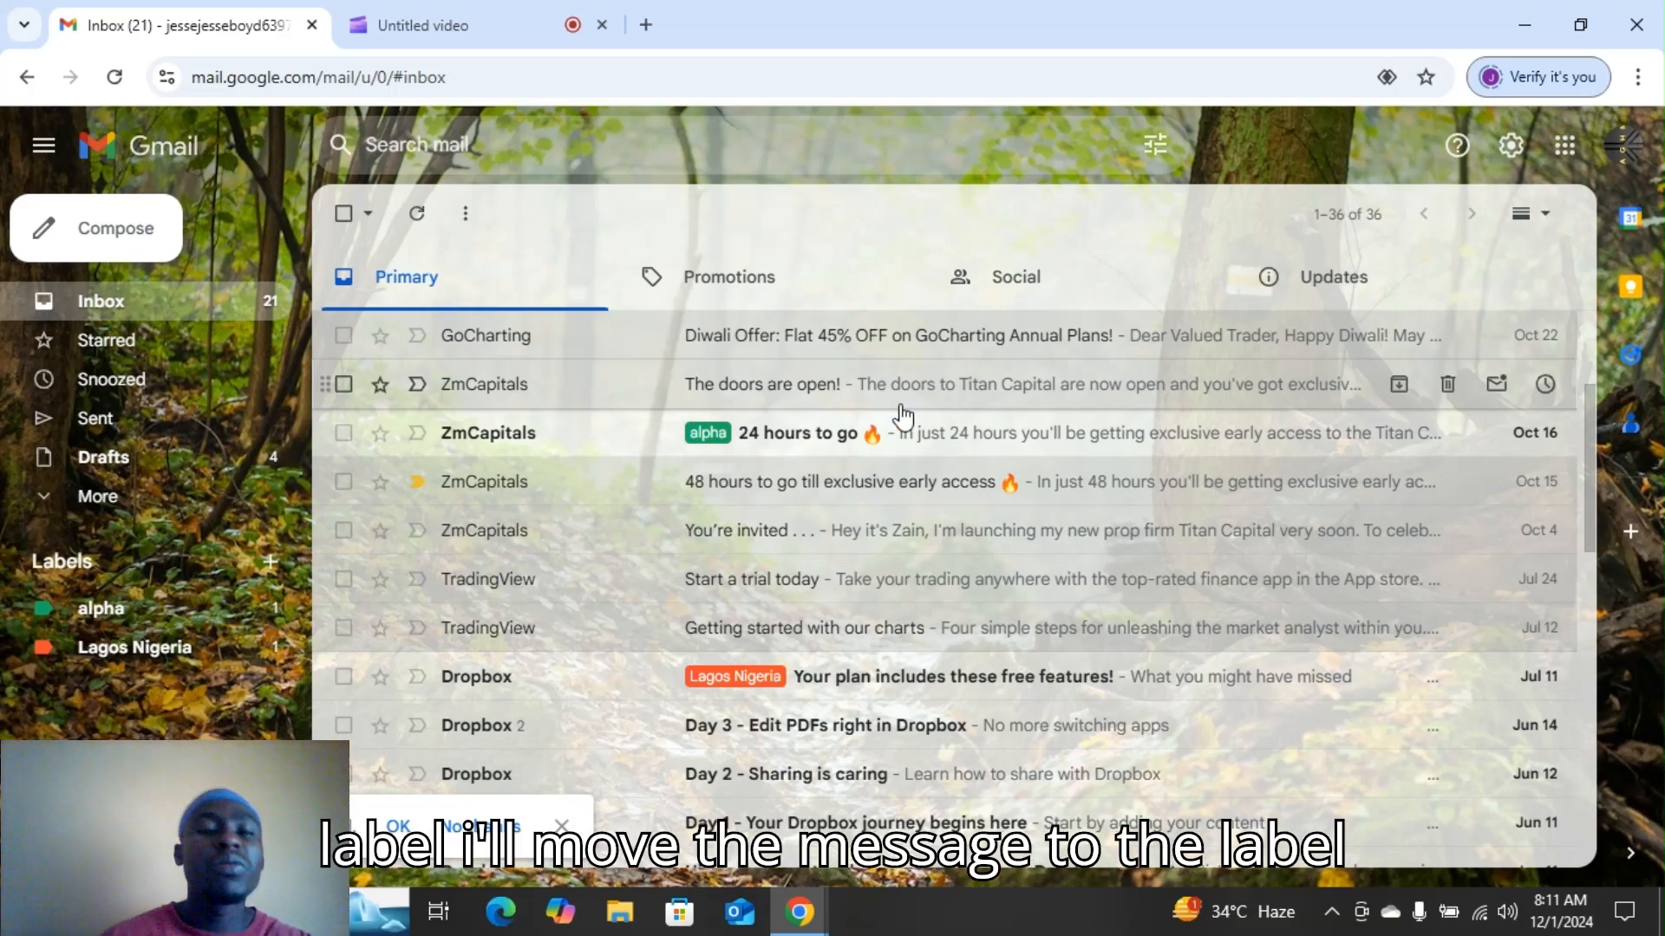
# Create a new top-level label named "mars" in the label list
pyautogui.click(274, 561)
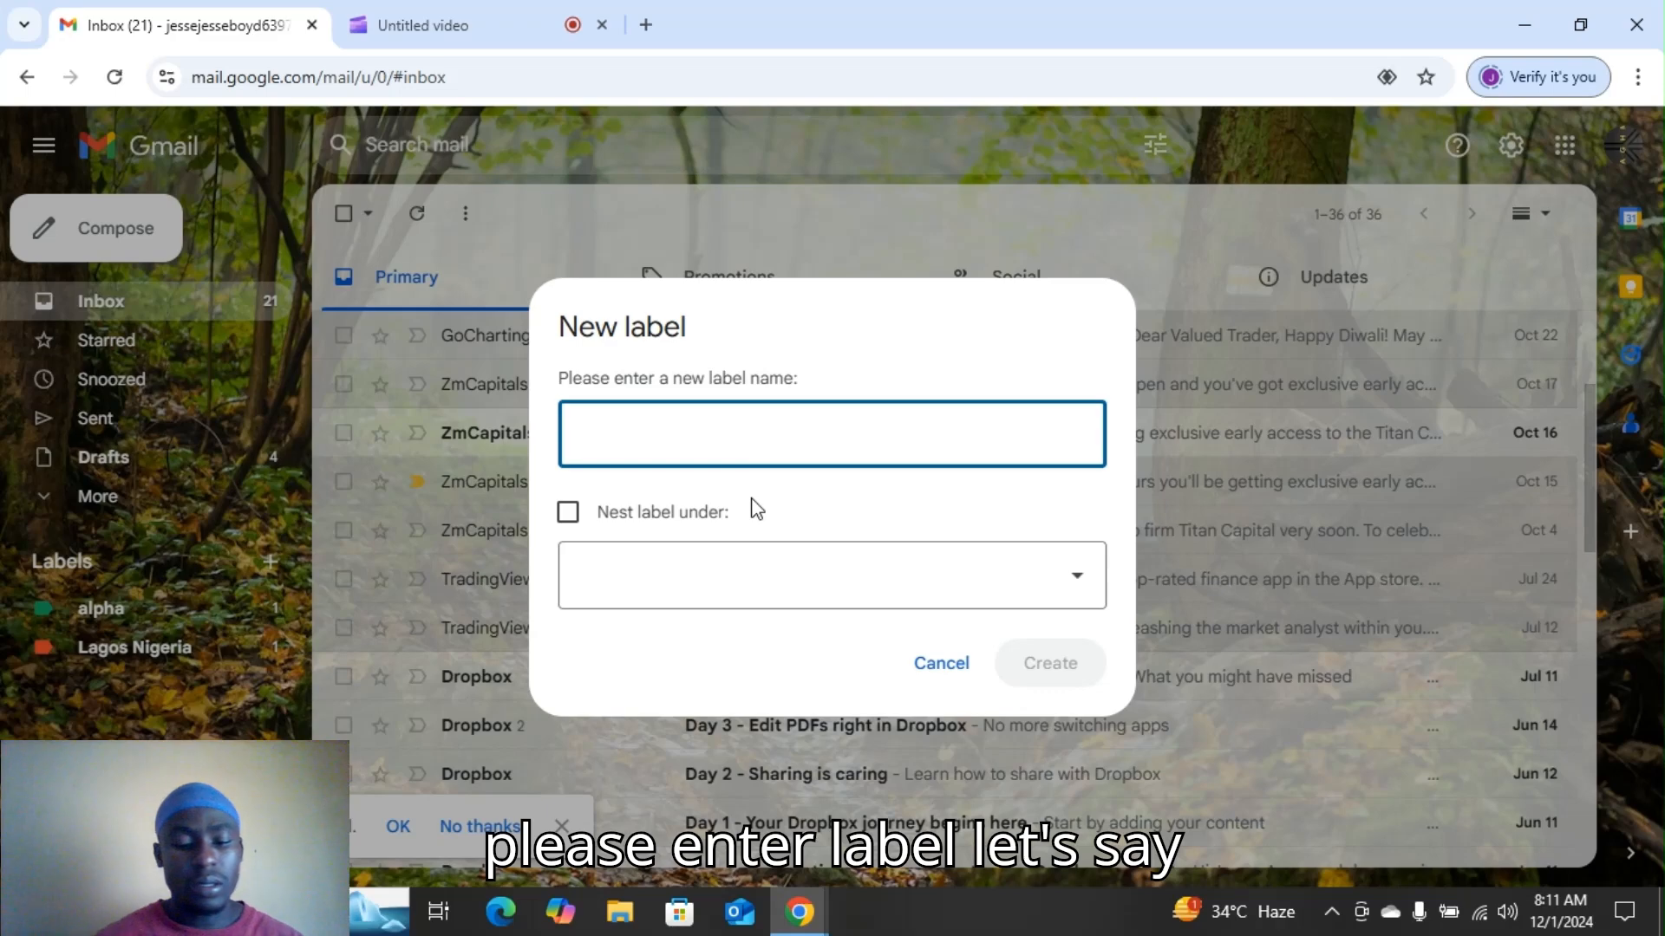
pyautogui.write('mars')
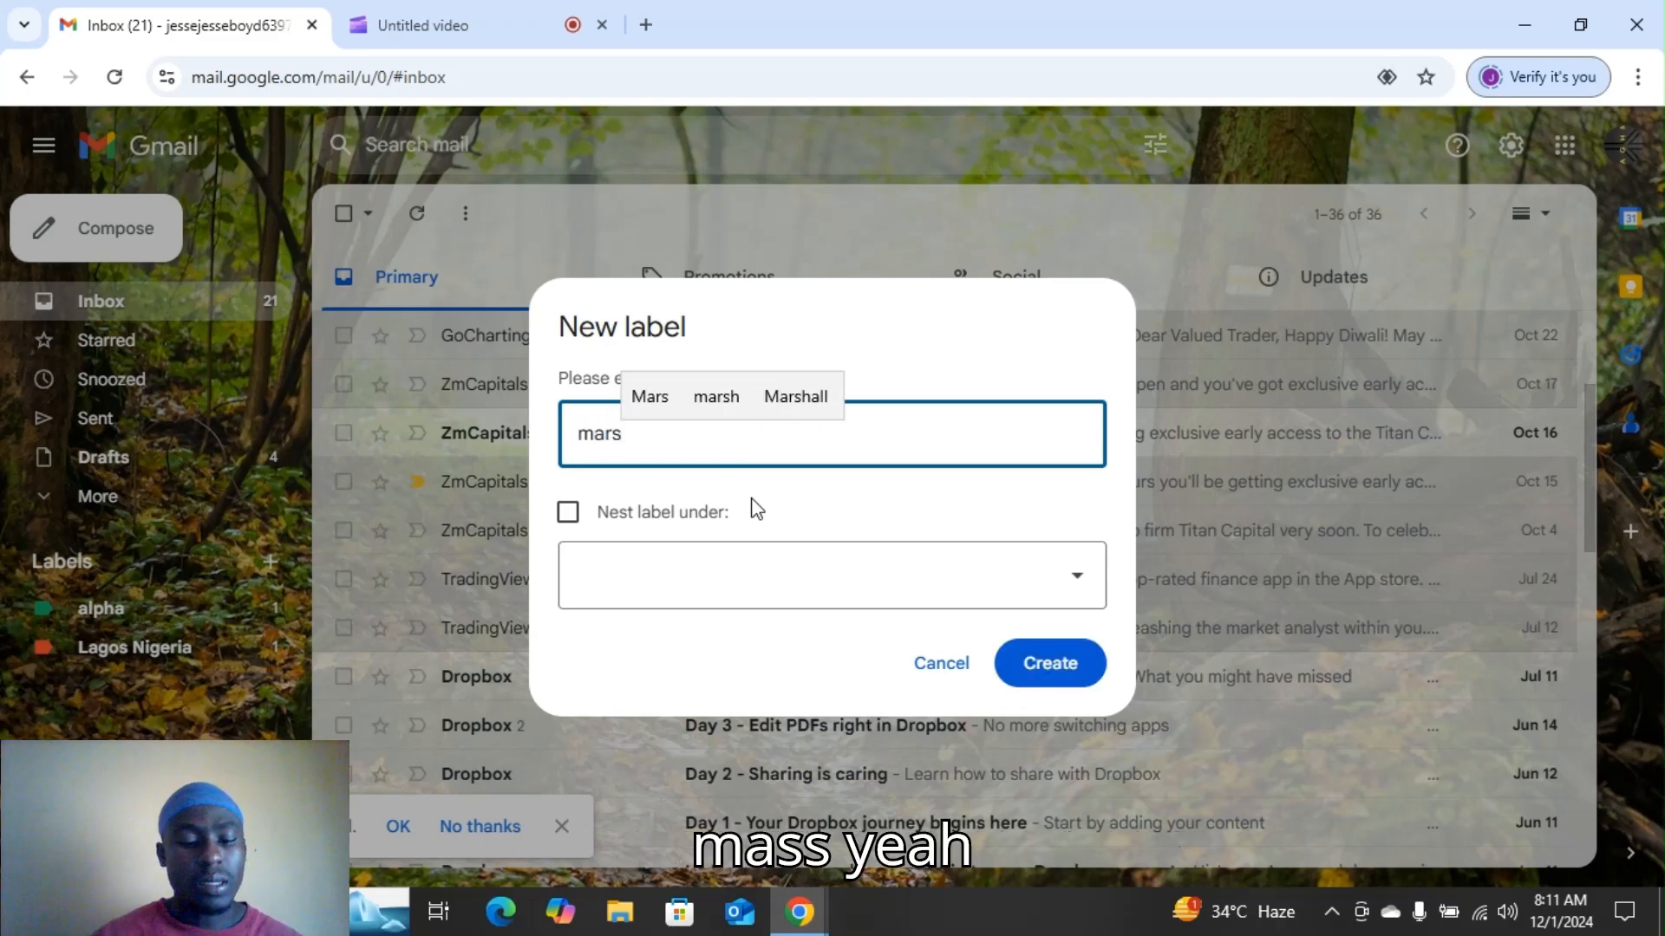
pyautogui.click(1027, 672)
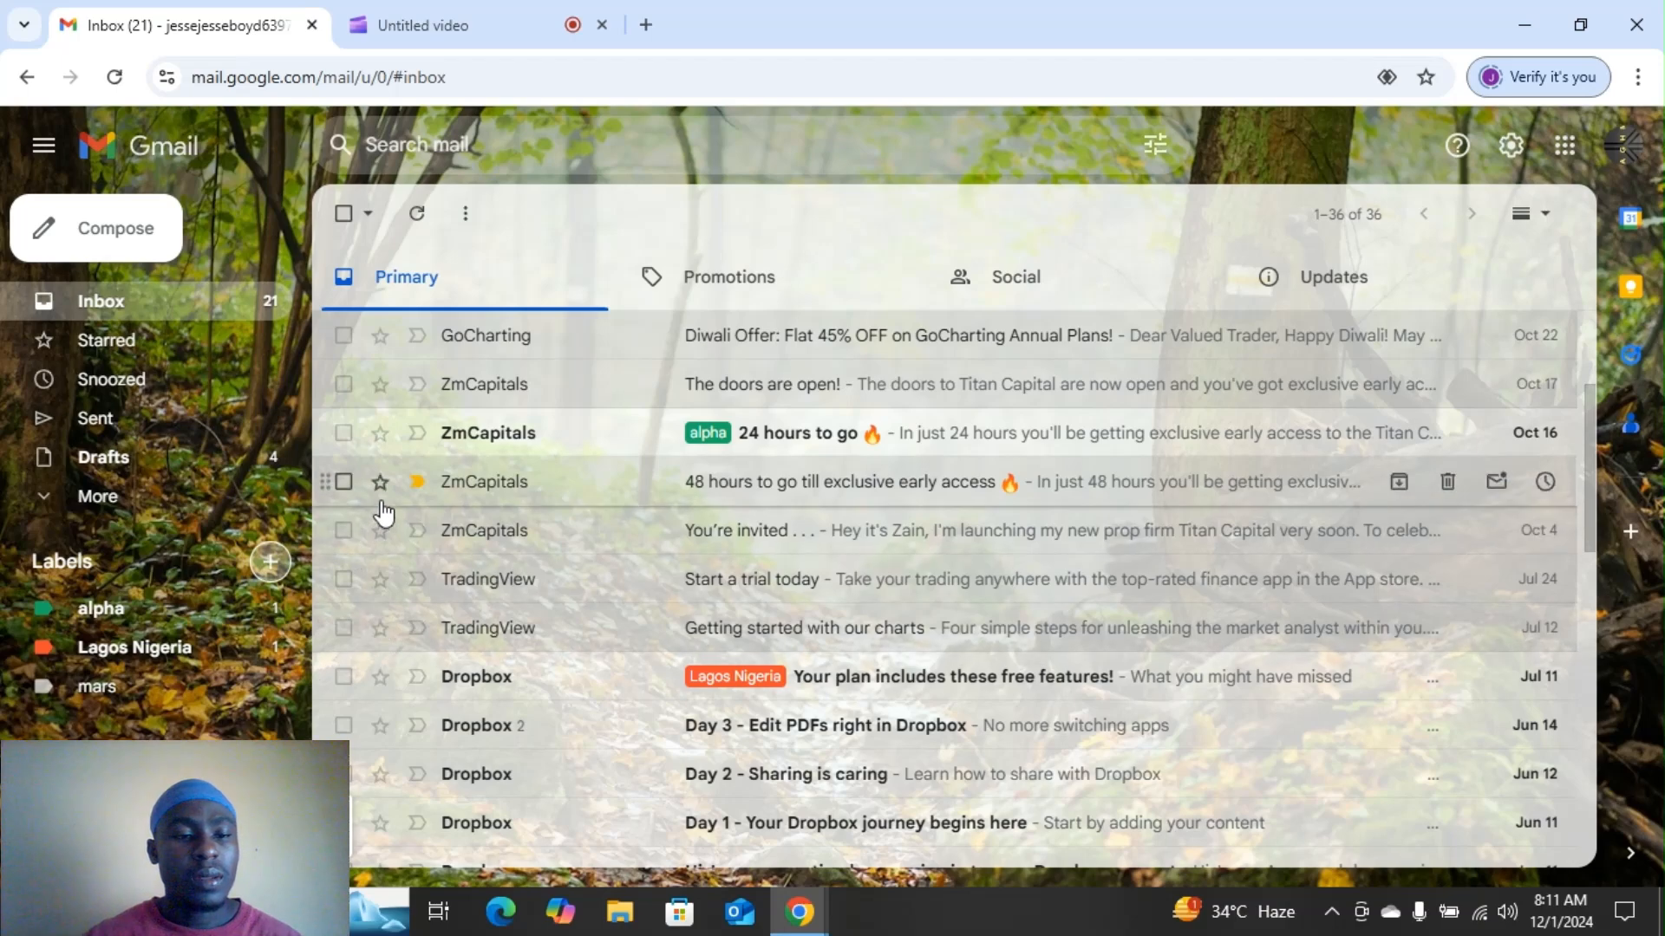
# Move the ZmCapitals email "You're invited" to the mars label and check that label's messages before returning to the inbox
pyautogui.click(343, 532)
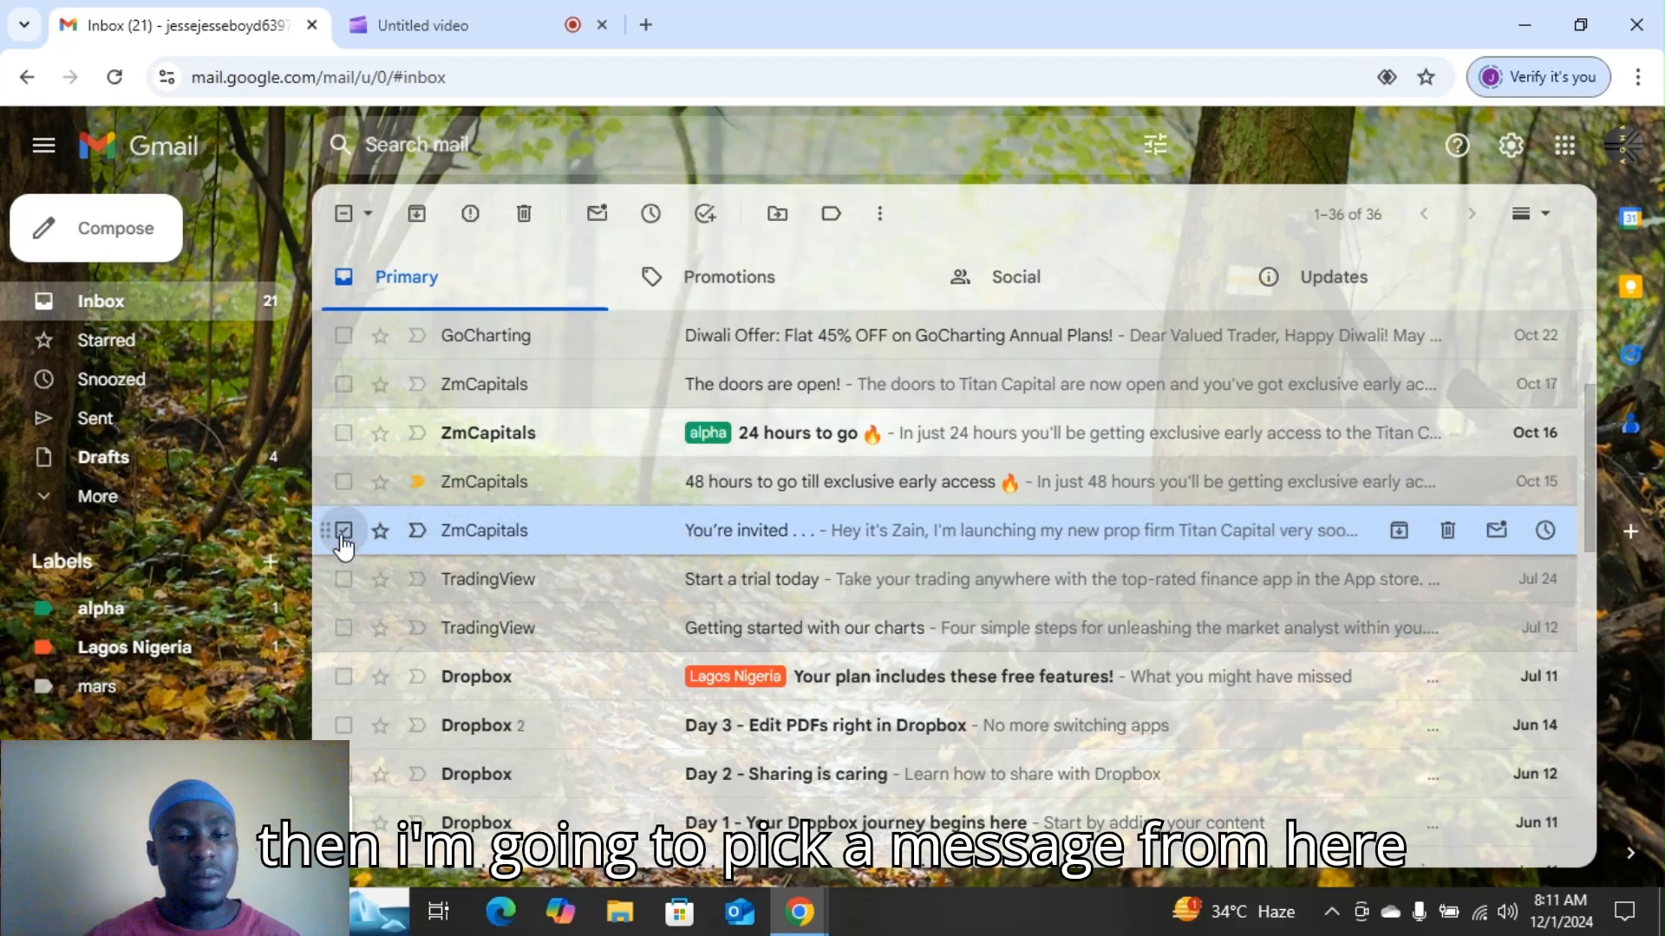
pyautogui.click(778, 214)
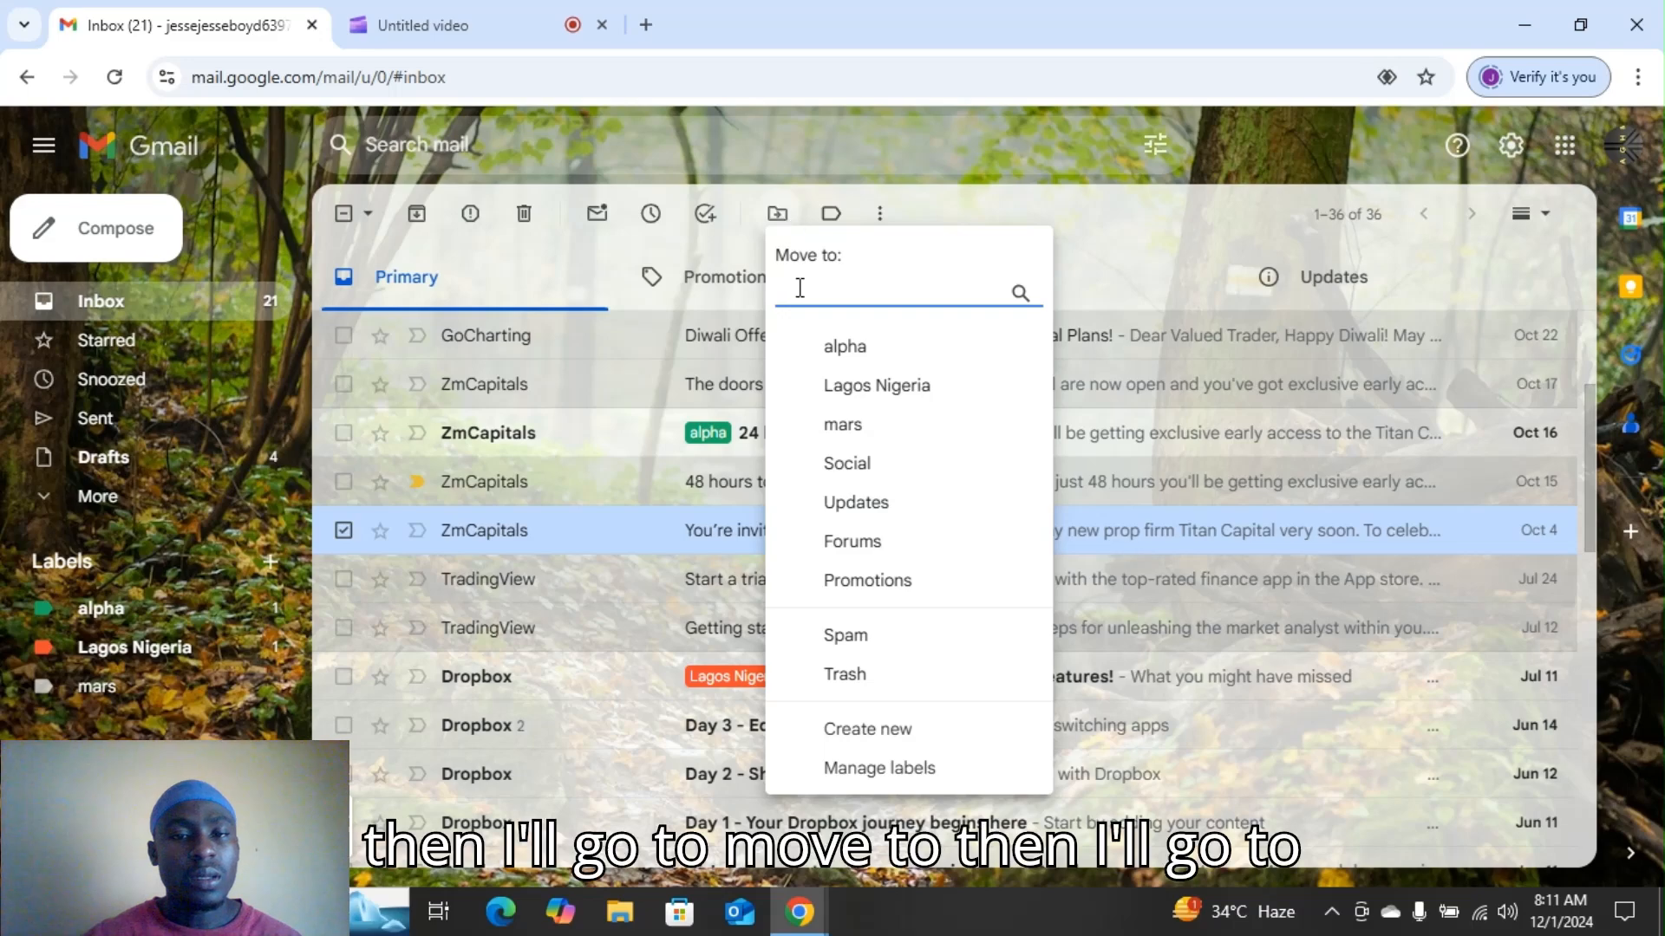
pyautogui.click(853, 429)
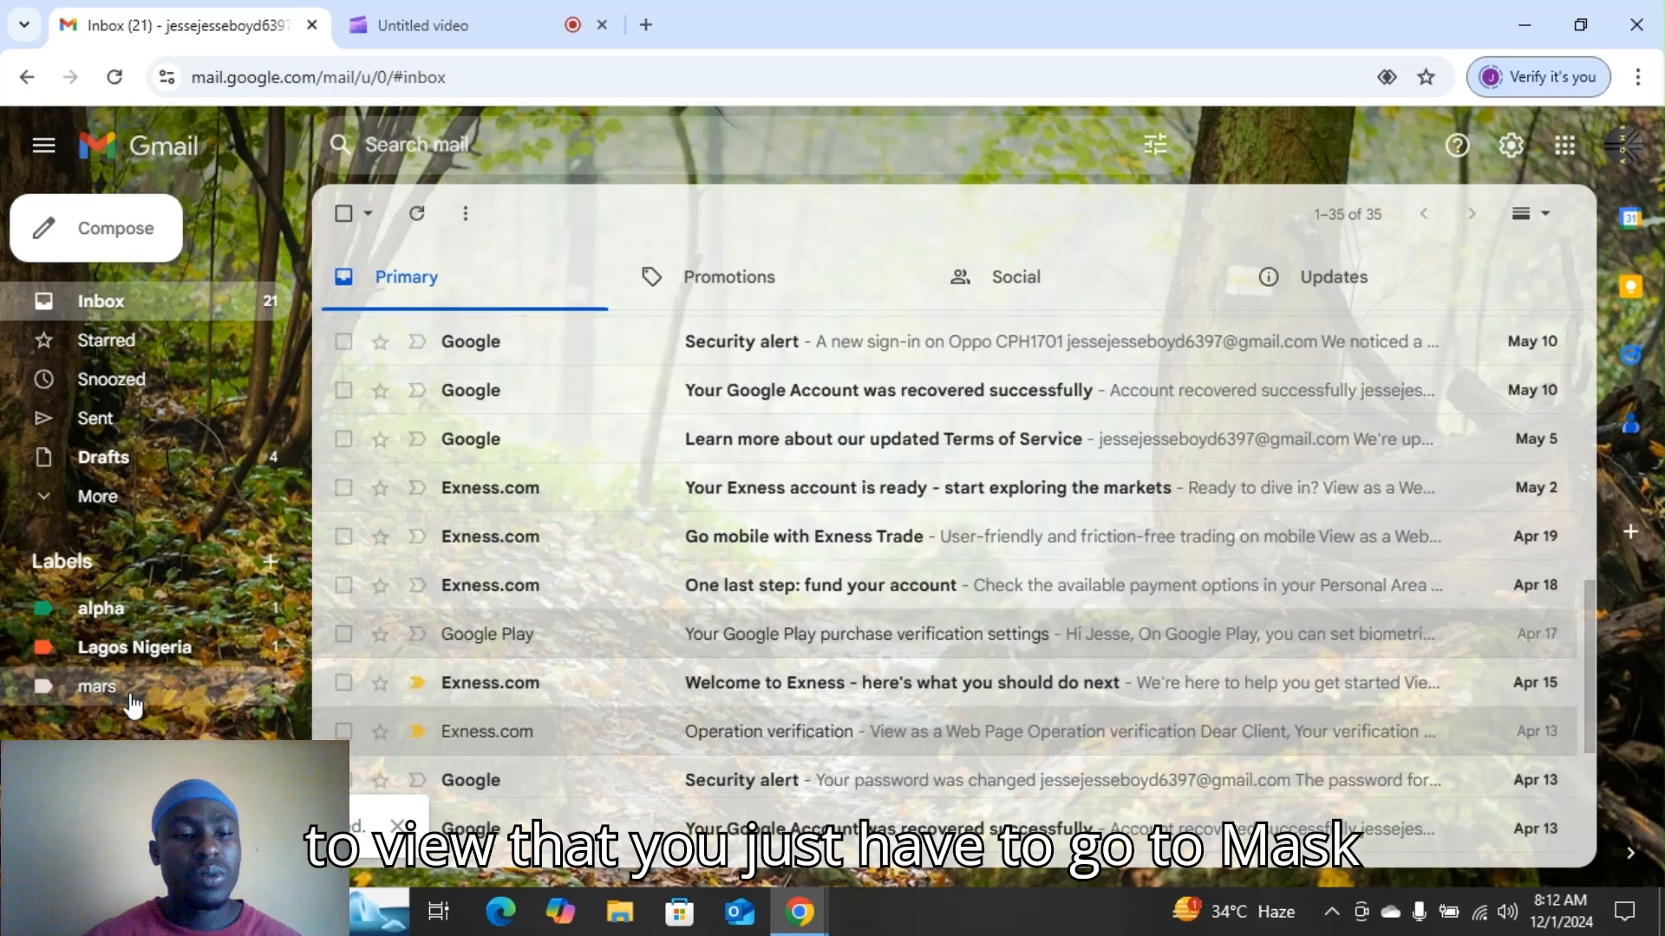
pyautogui.click(130, 702)
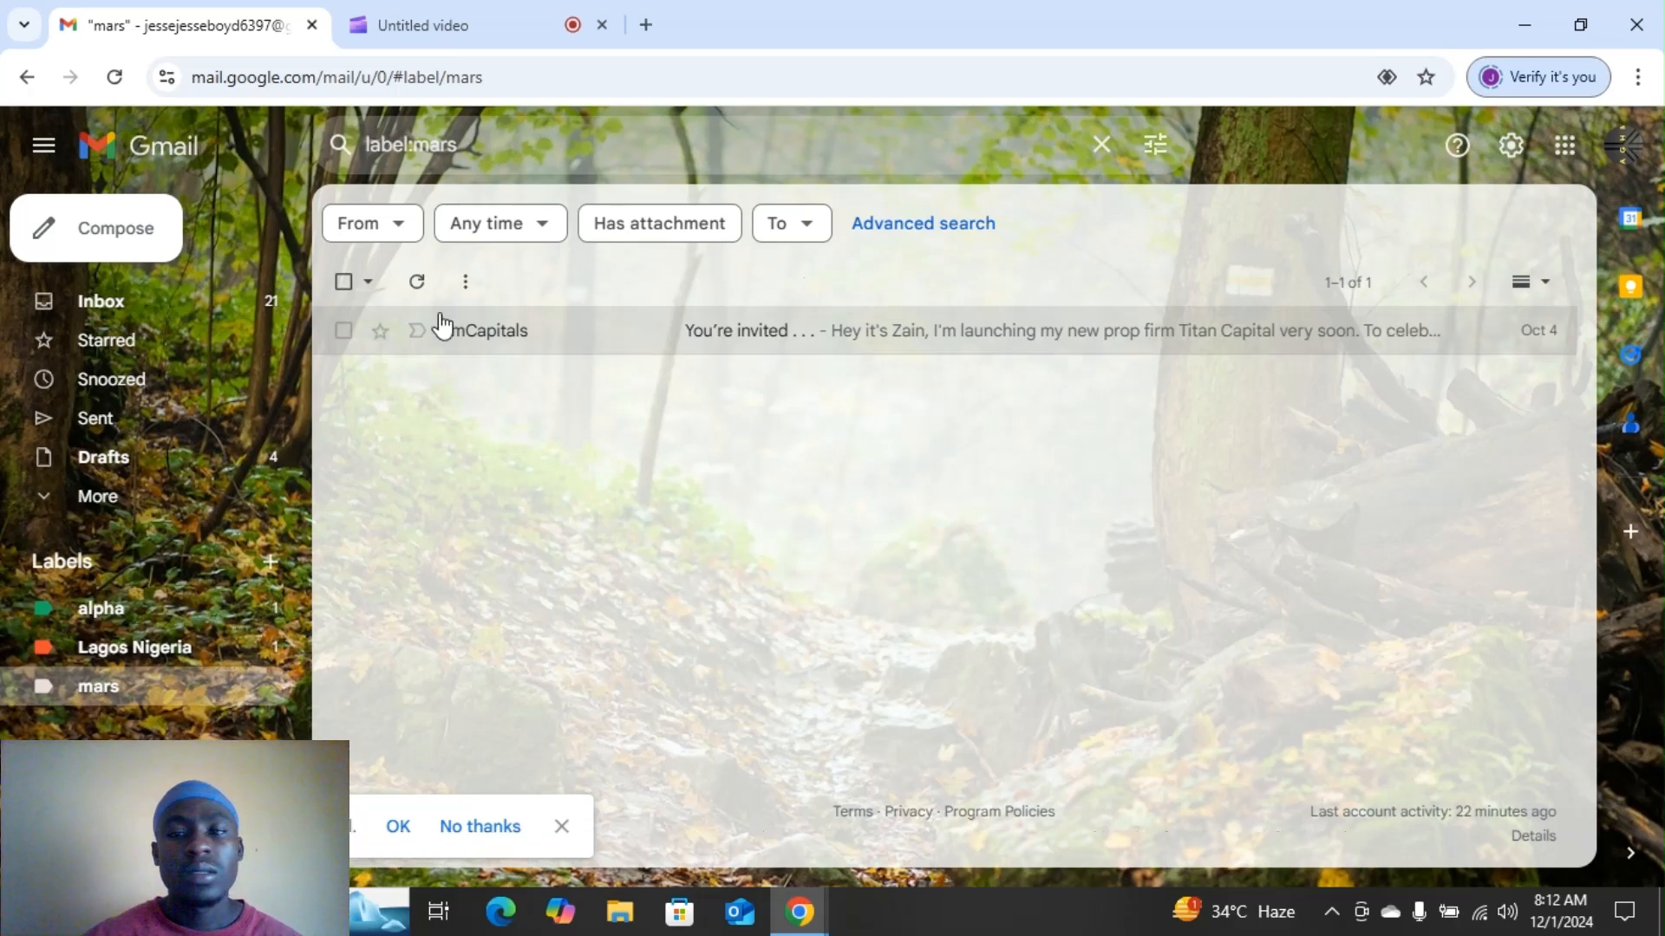
pyautogui.click(169, 297)
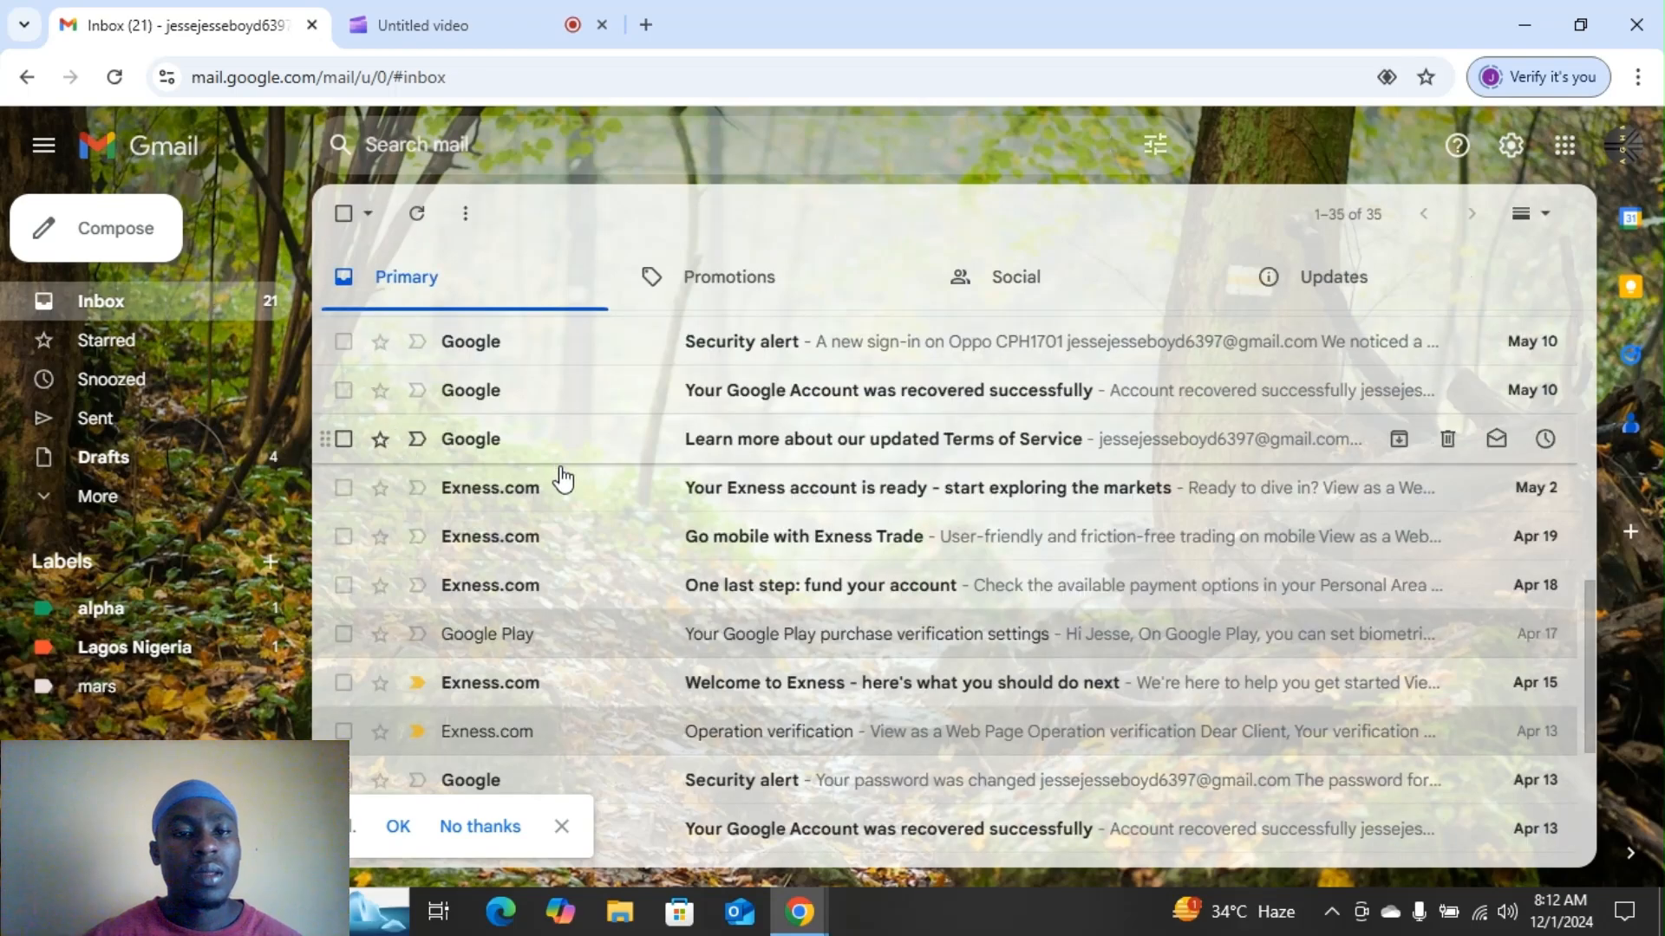
# Look through the Primary inbox list to compare which messages carry the alpha, Lagos Nigeria and mars labels
pyautogui.scroll(-3, 557, 476)
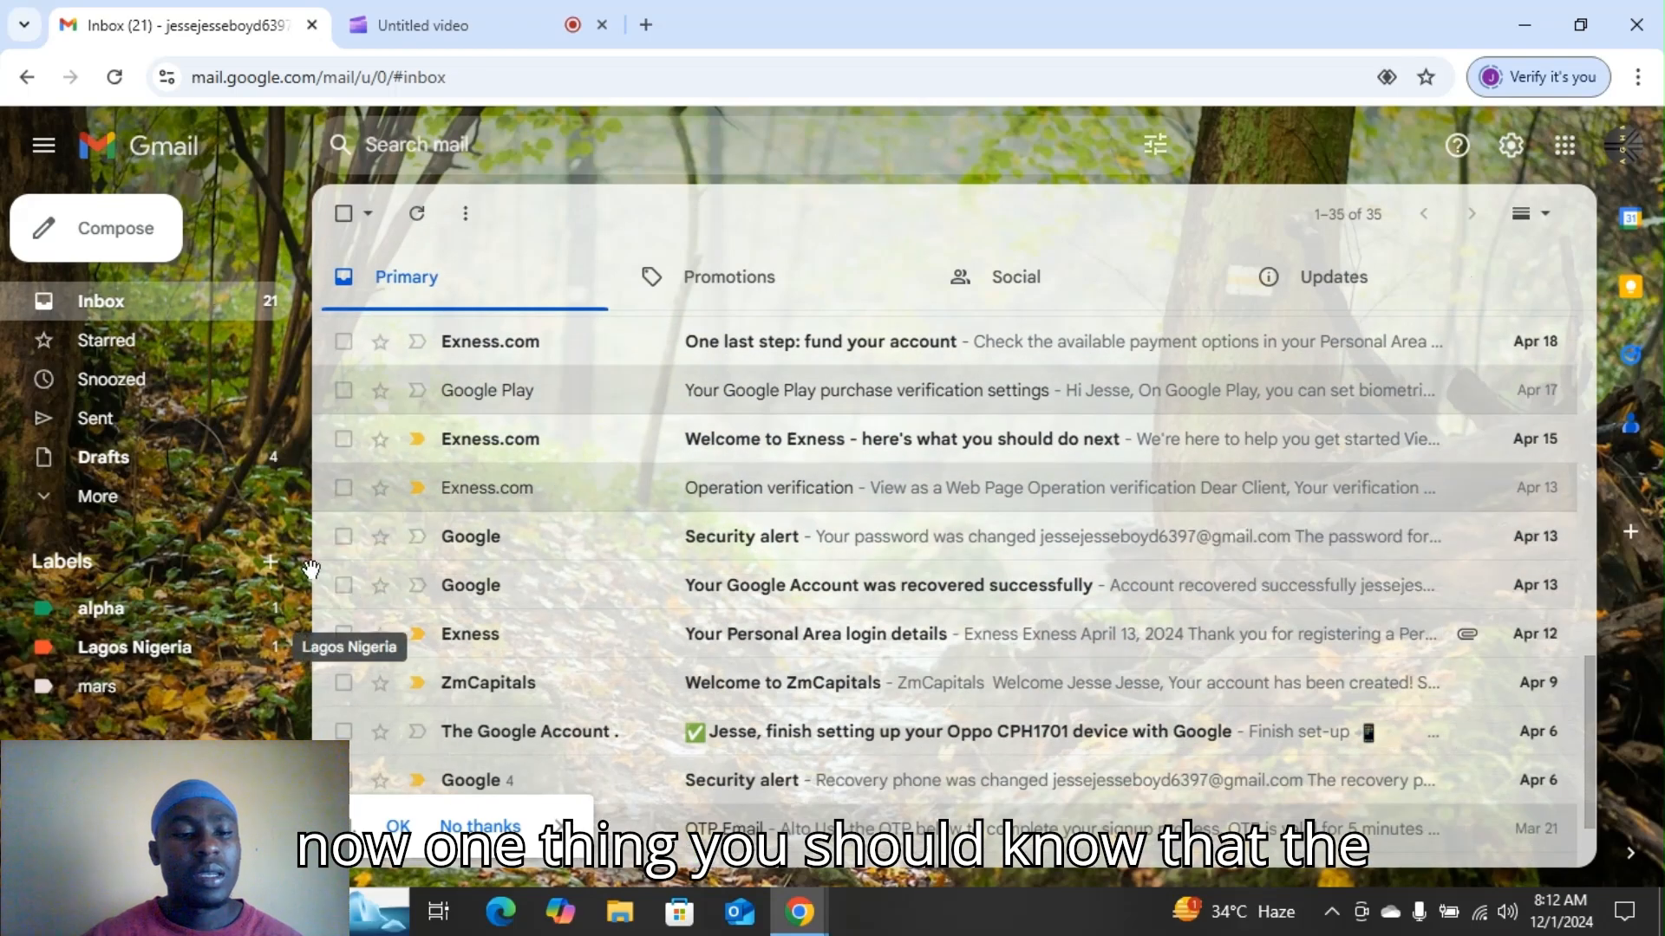
pyautogui.scroll(-2, 503, 547)
pyautogui.scroll(10, 524, 559)
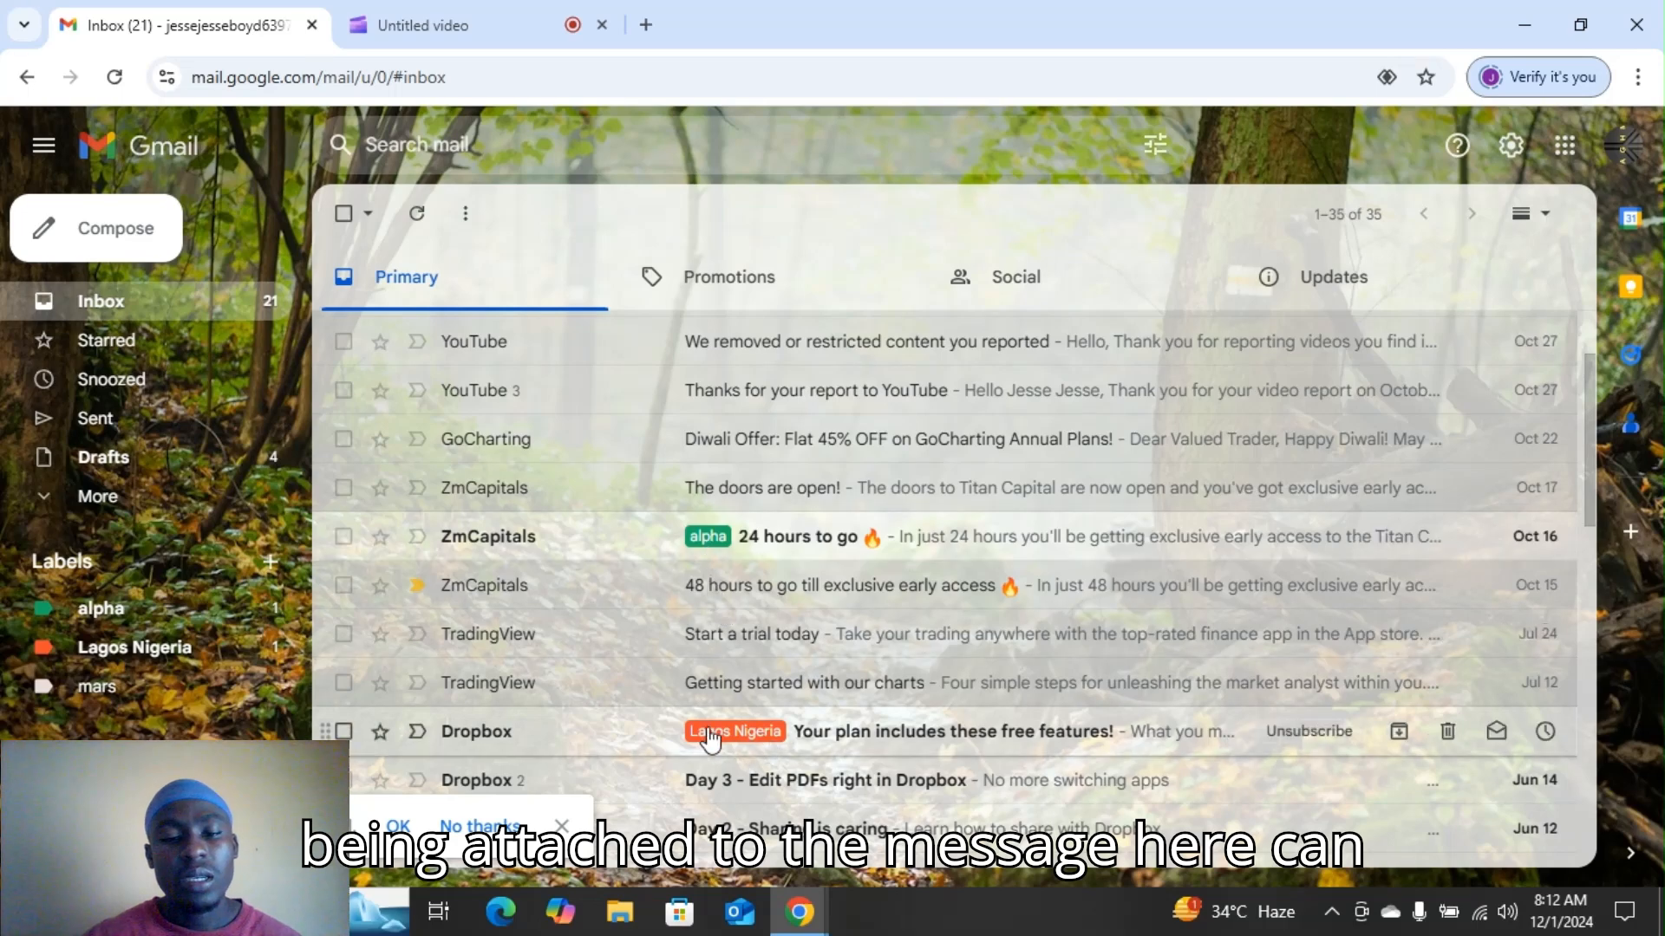
pyautogui.scroll(2, 676, 533)
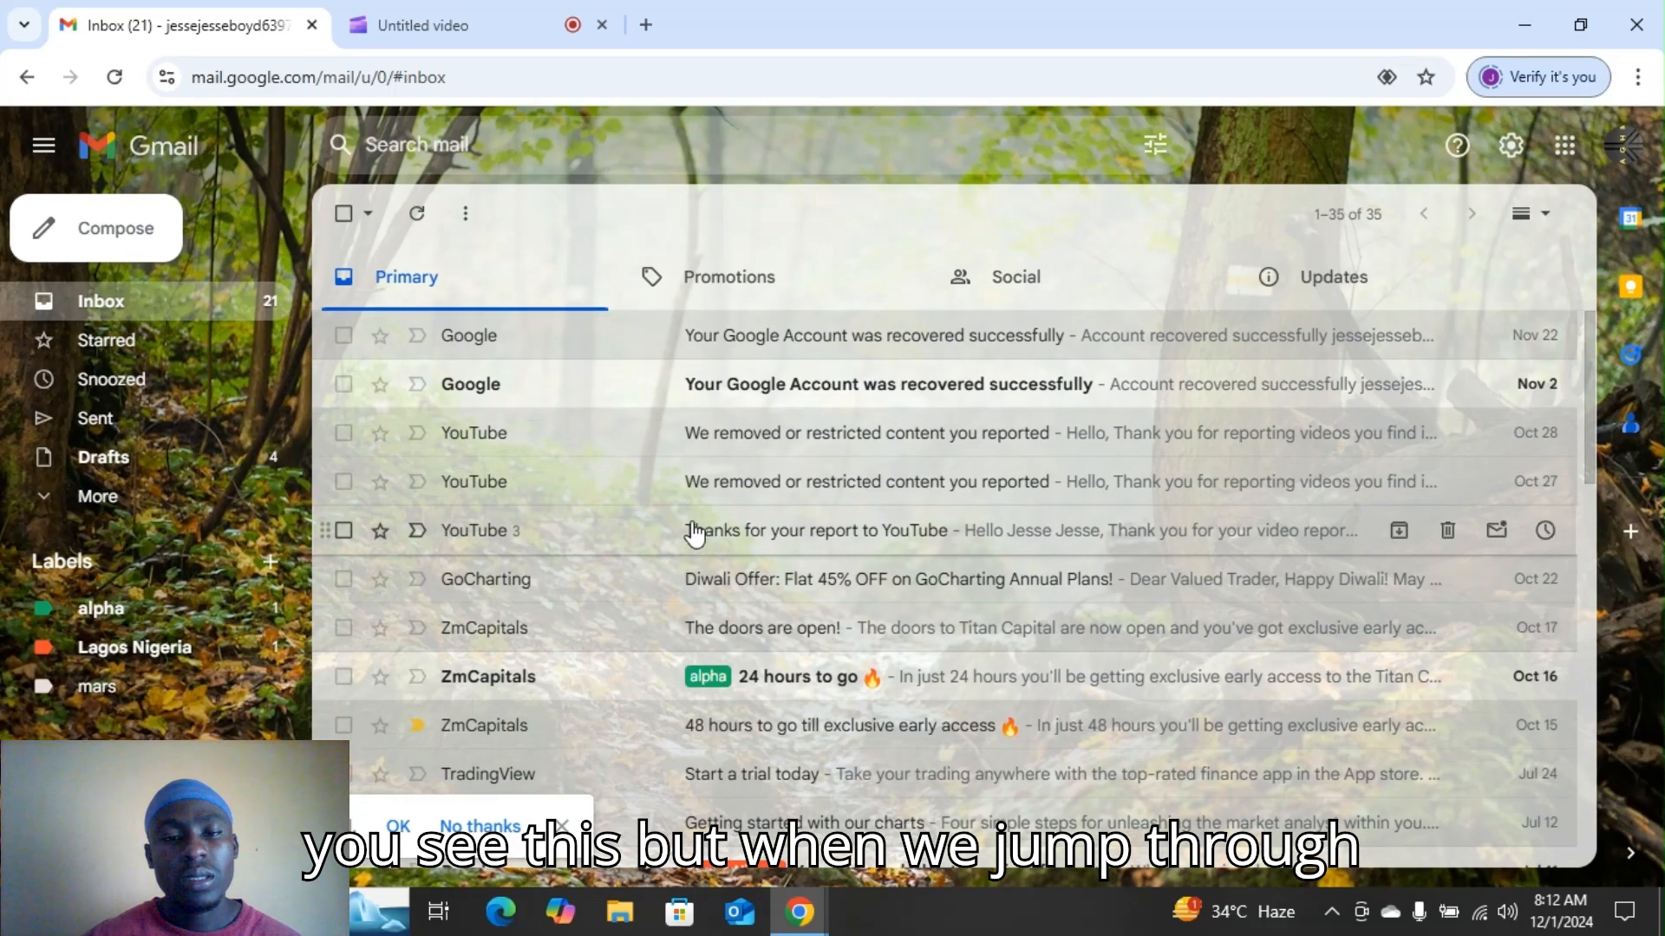
pyautogui.scroll(-12, 694, 534)
pyautogui.scroll(1, 698, 533)
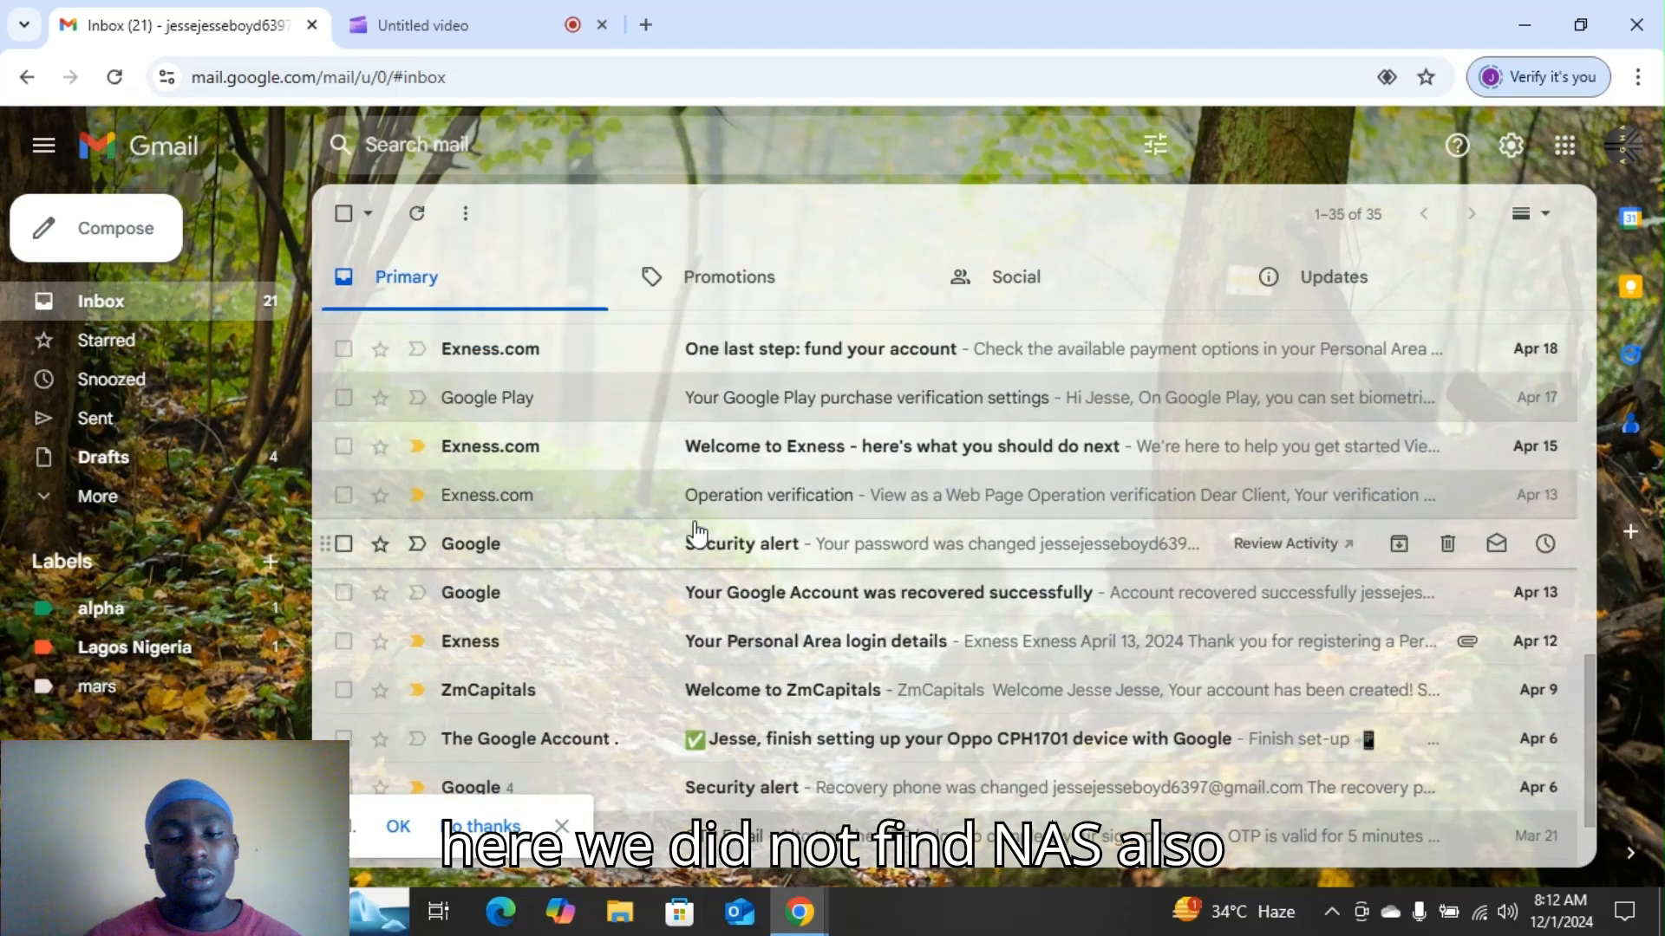
pyautogui.scroll(8, 697, 529)
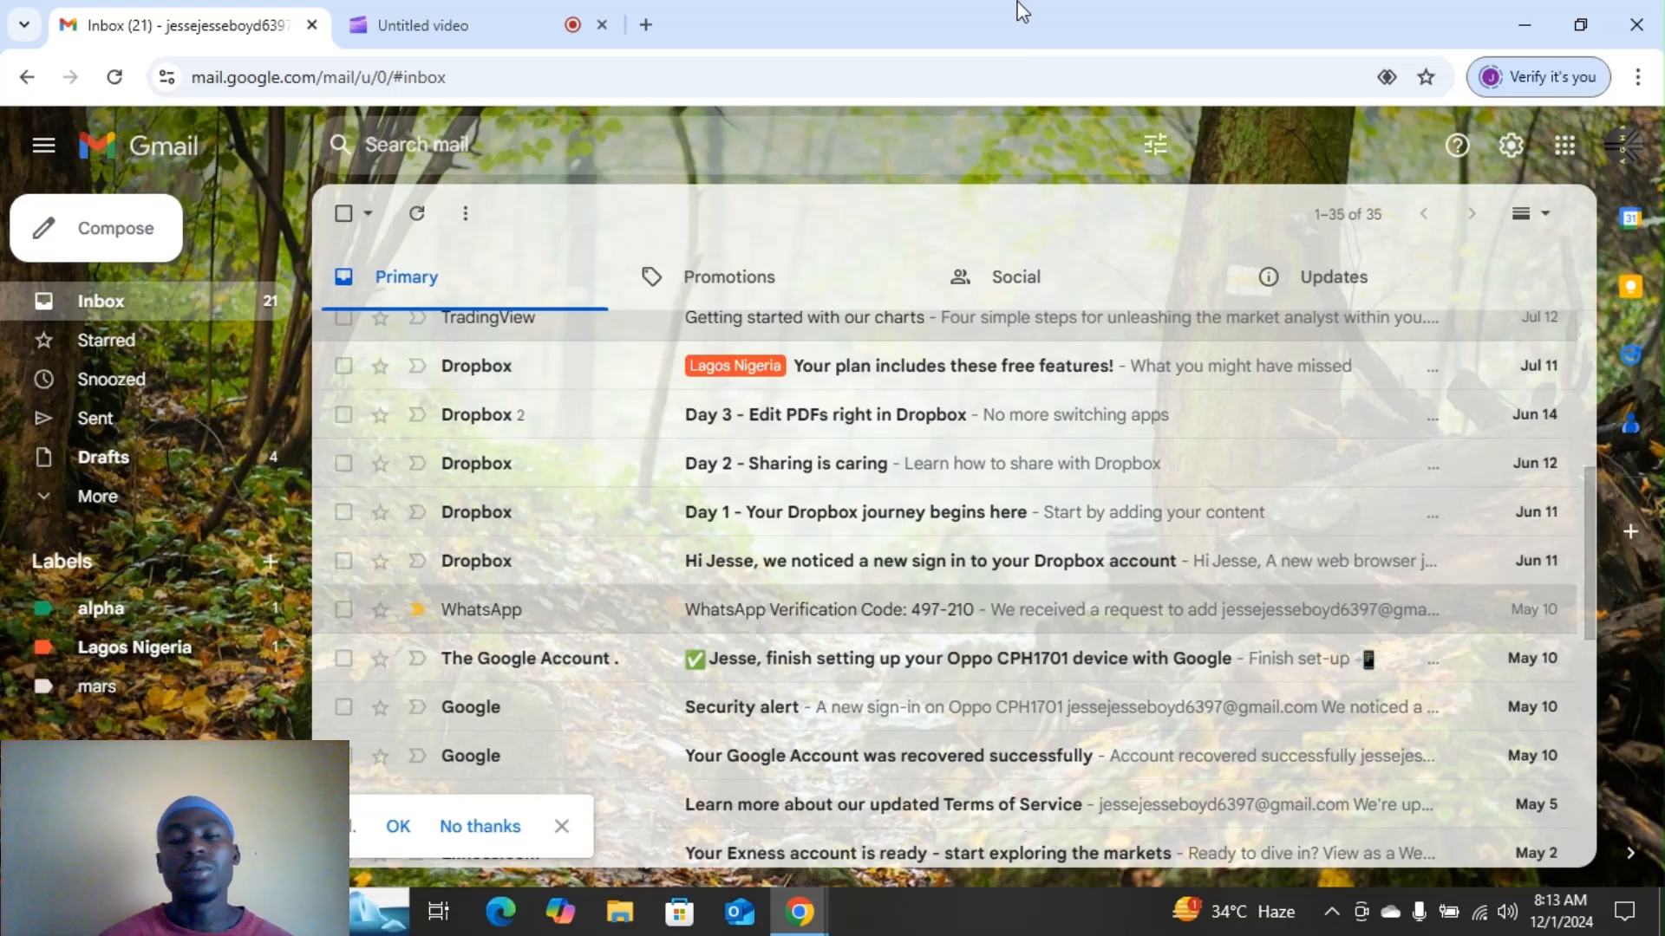
# Open the full settings and examine the grammar, spelling and autocorrect options in the General settings
pyautogui.click(1510, 151)
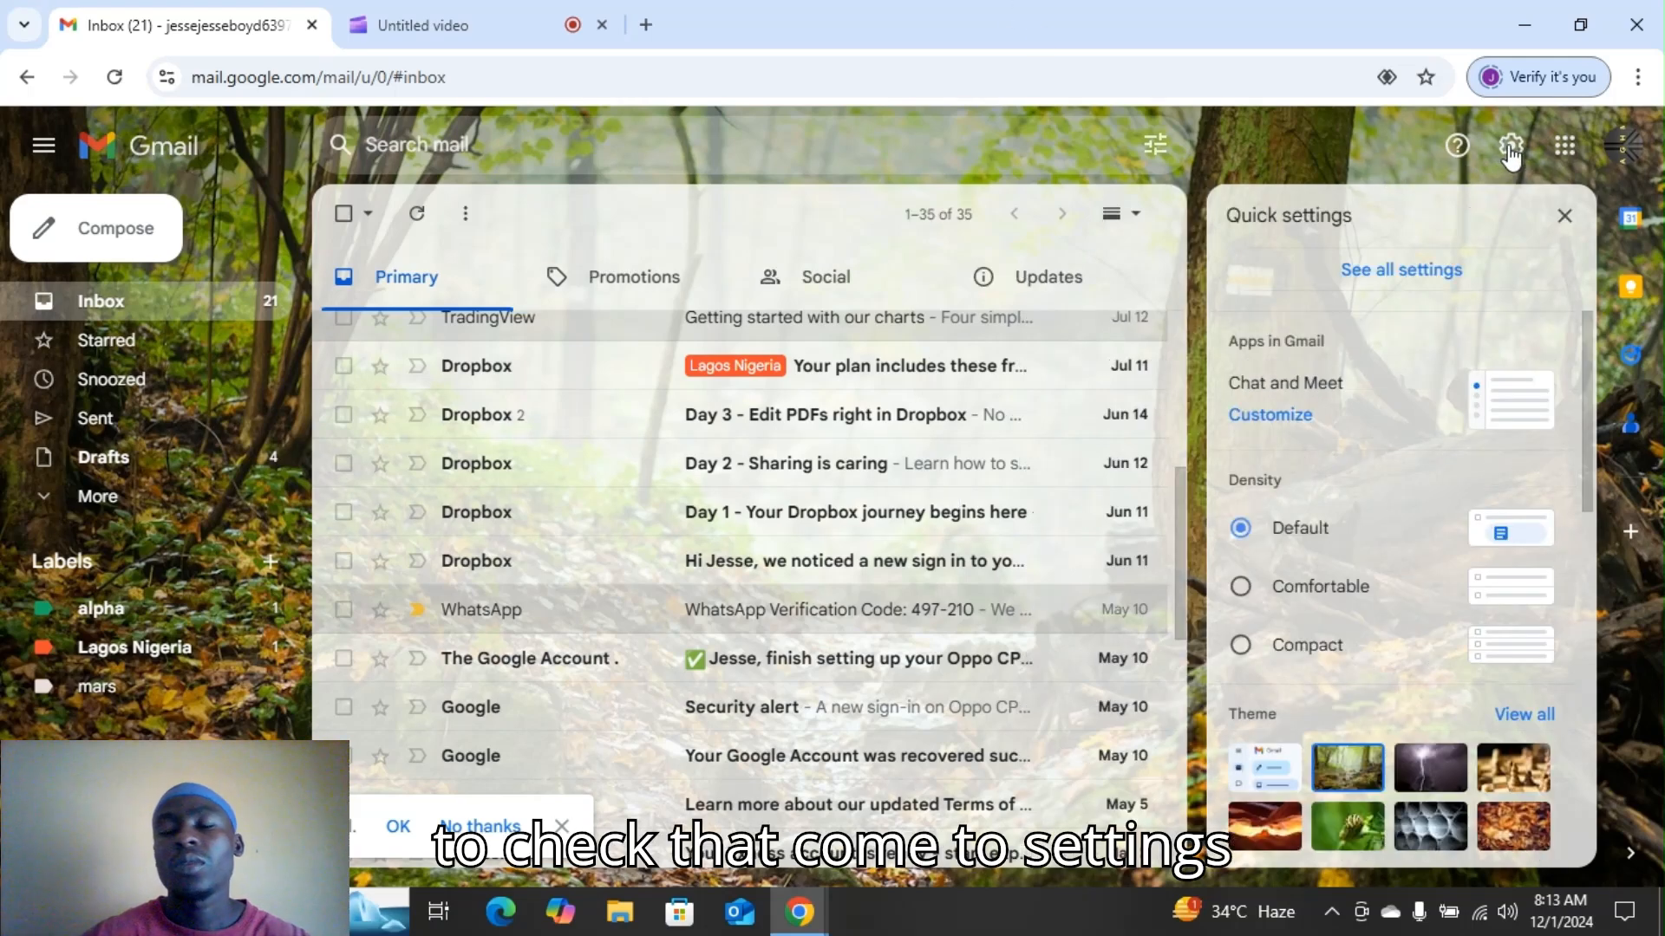
pyautogui.click(1445, 272)
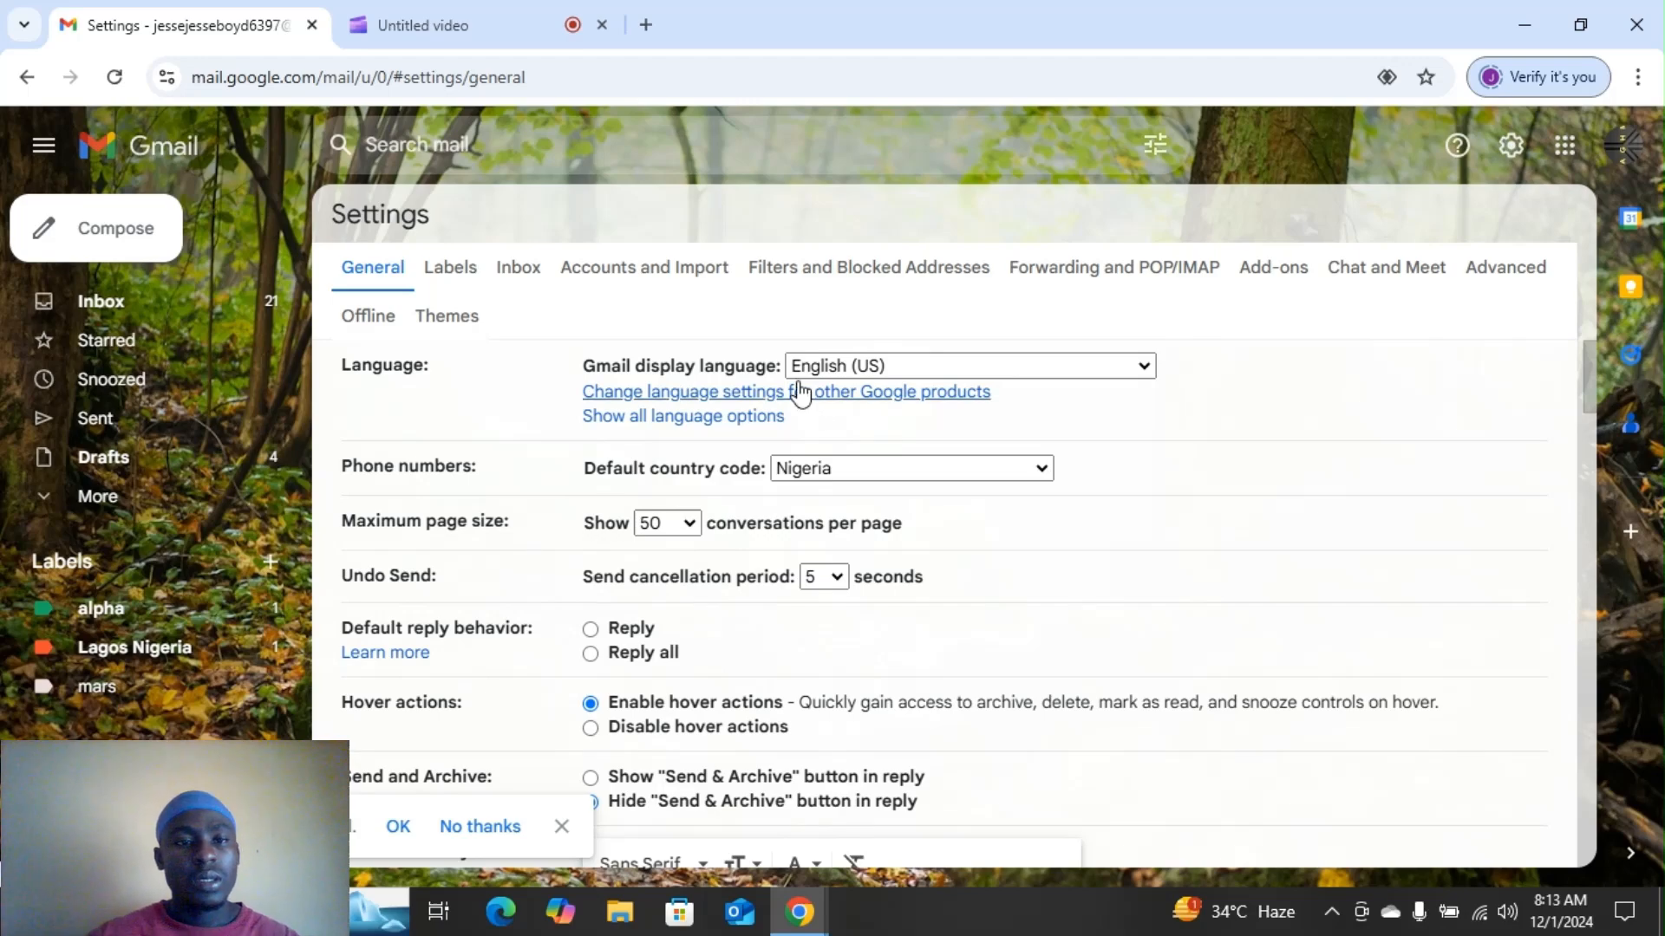
pyautogui.scroll(-10, 799, 393)
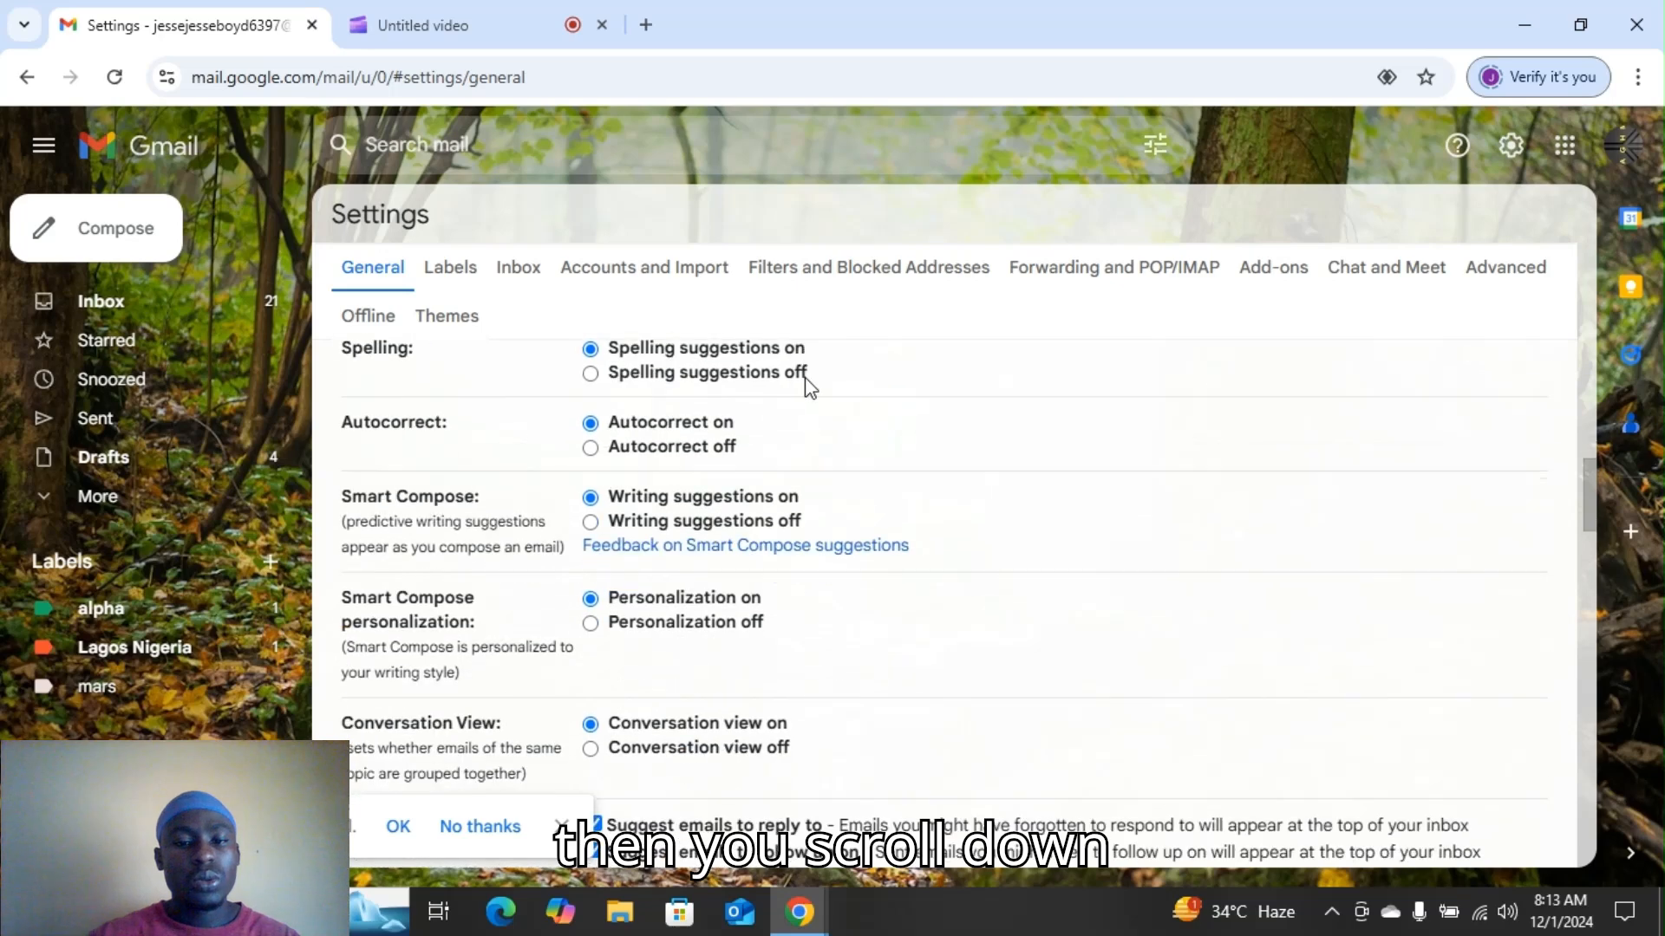
pyautogui.scroll(2, 805, 378)
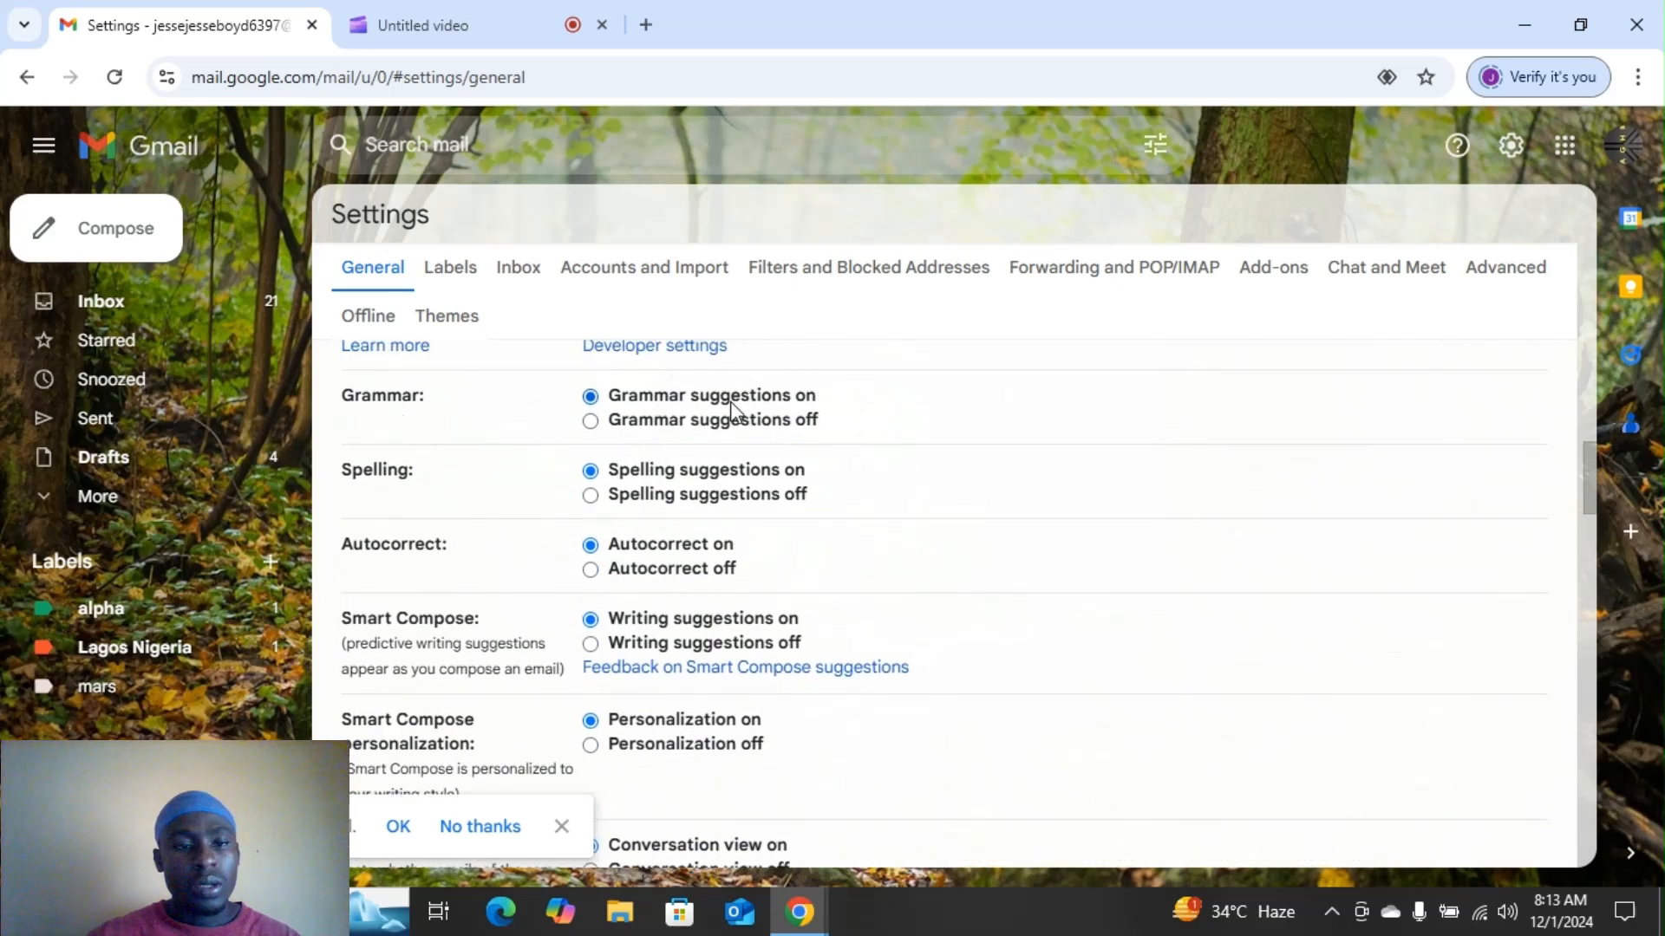